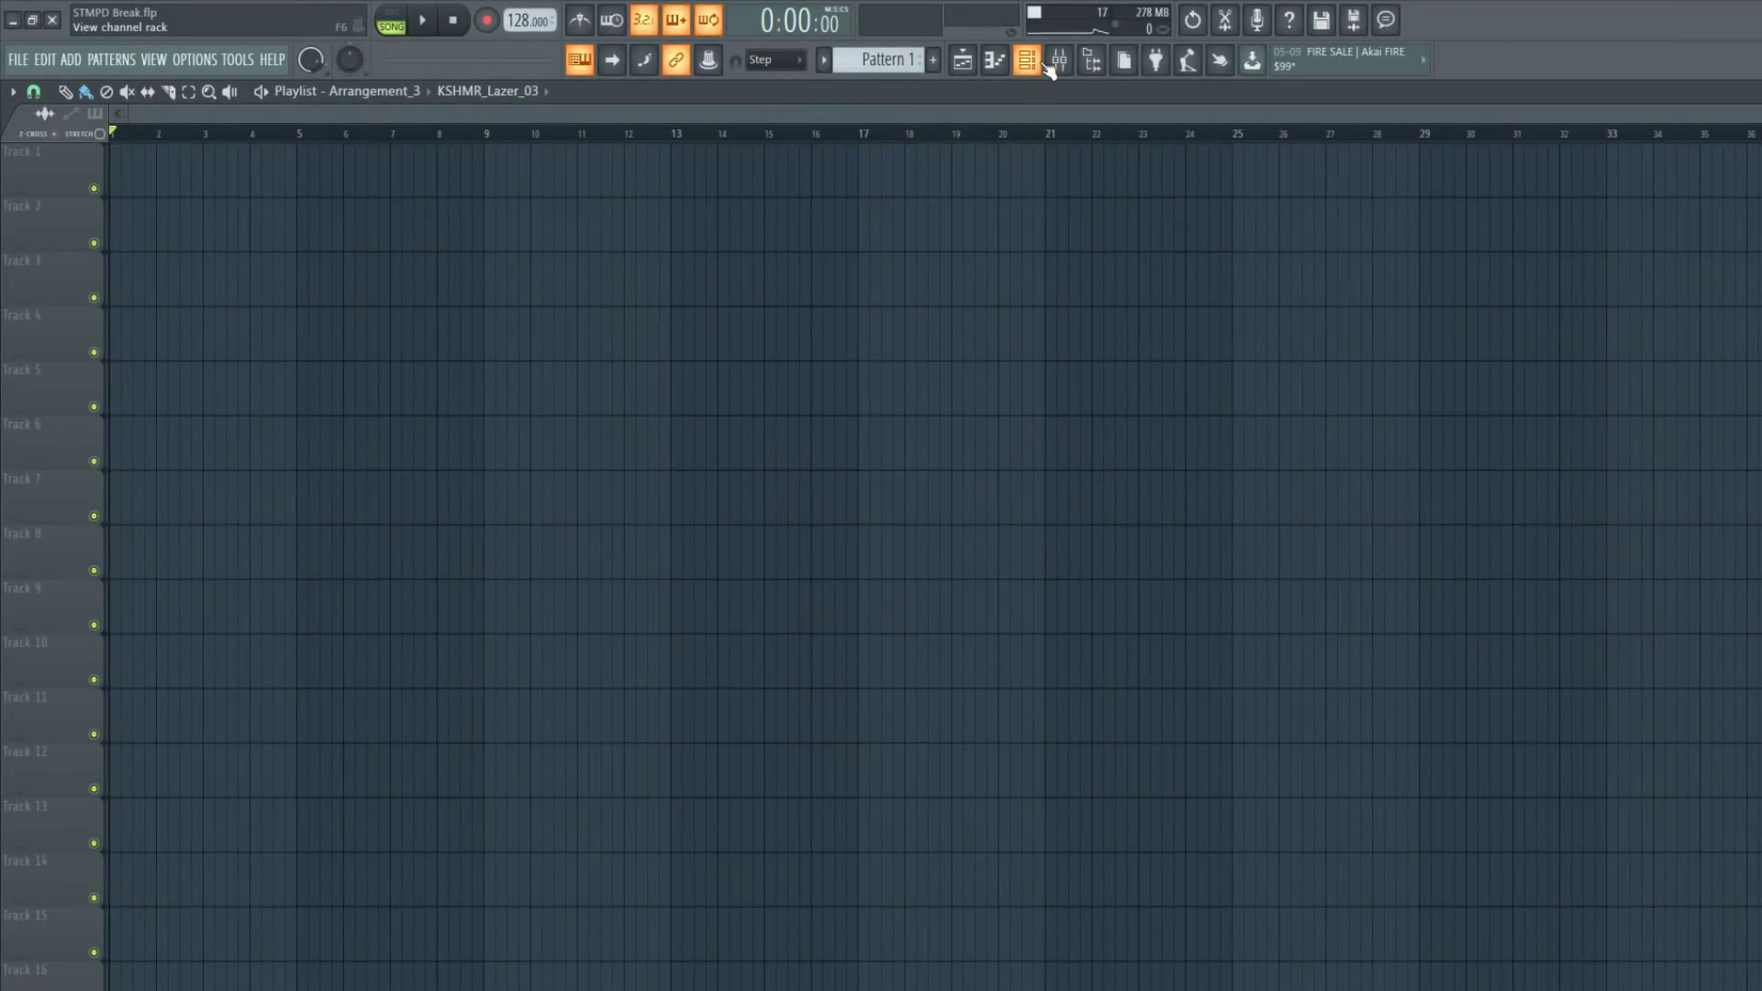
Open the first Serum channel's BS - Loop patch and try out its filter cutoff
click(1047, 66)
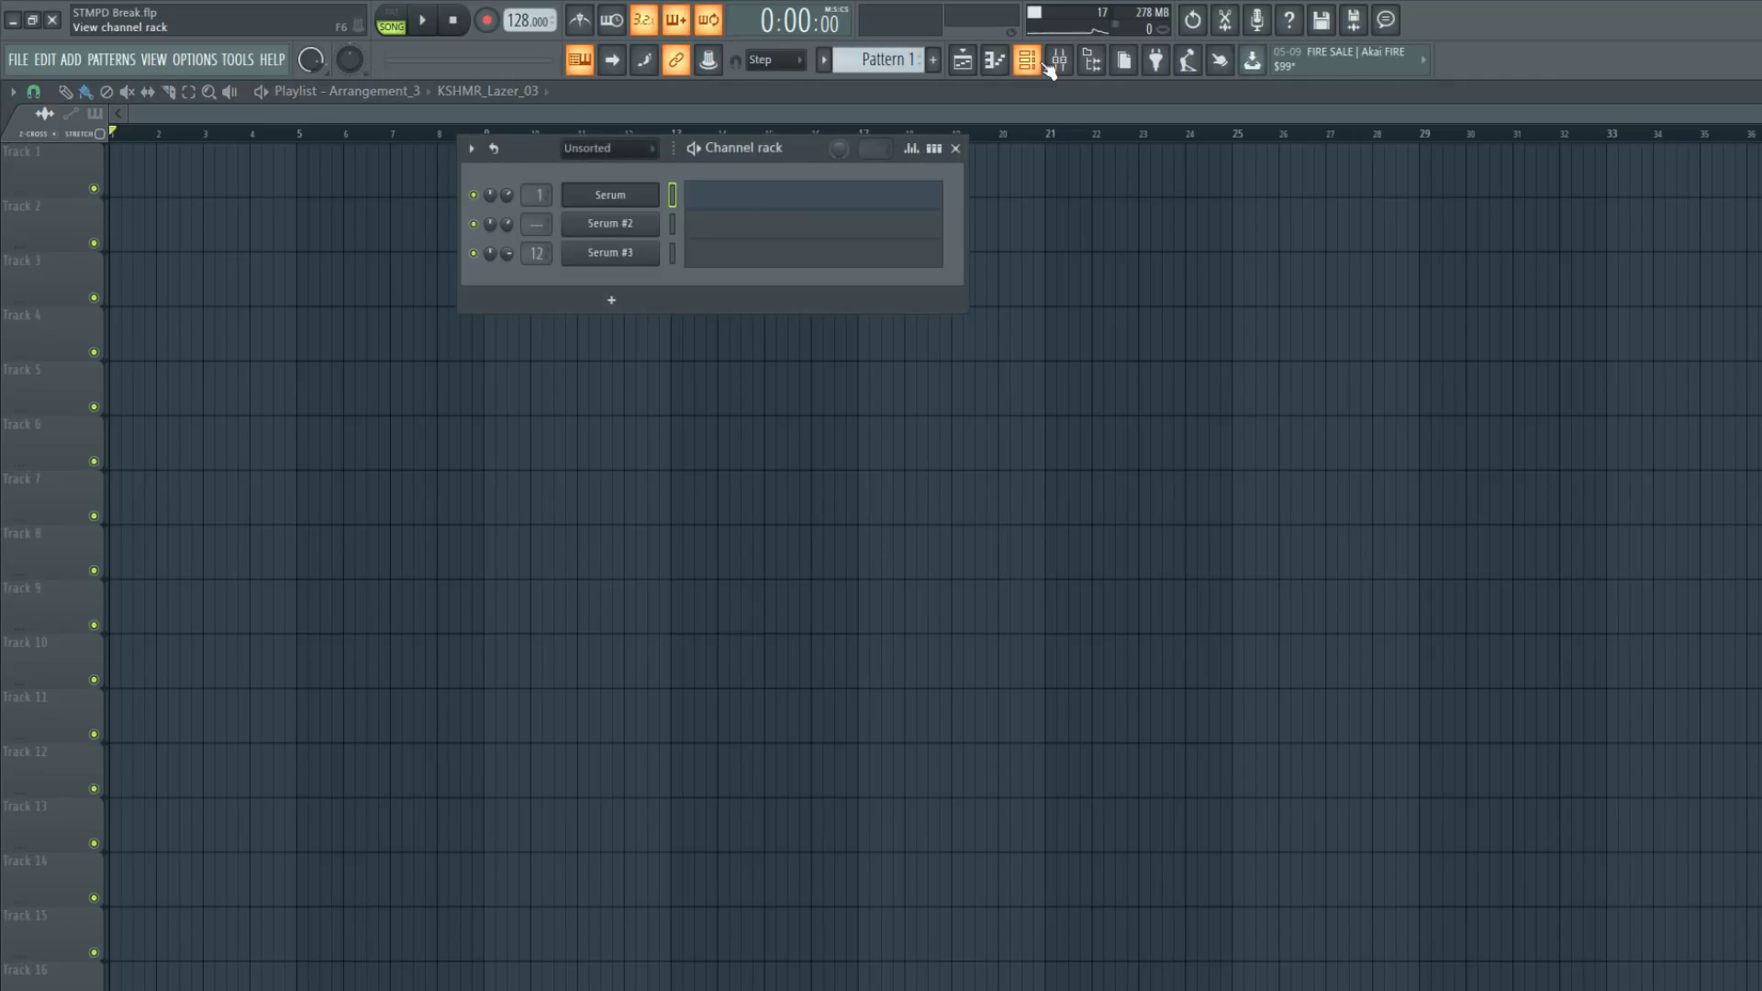
click(631, 197)
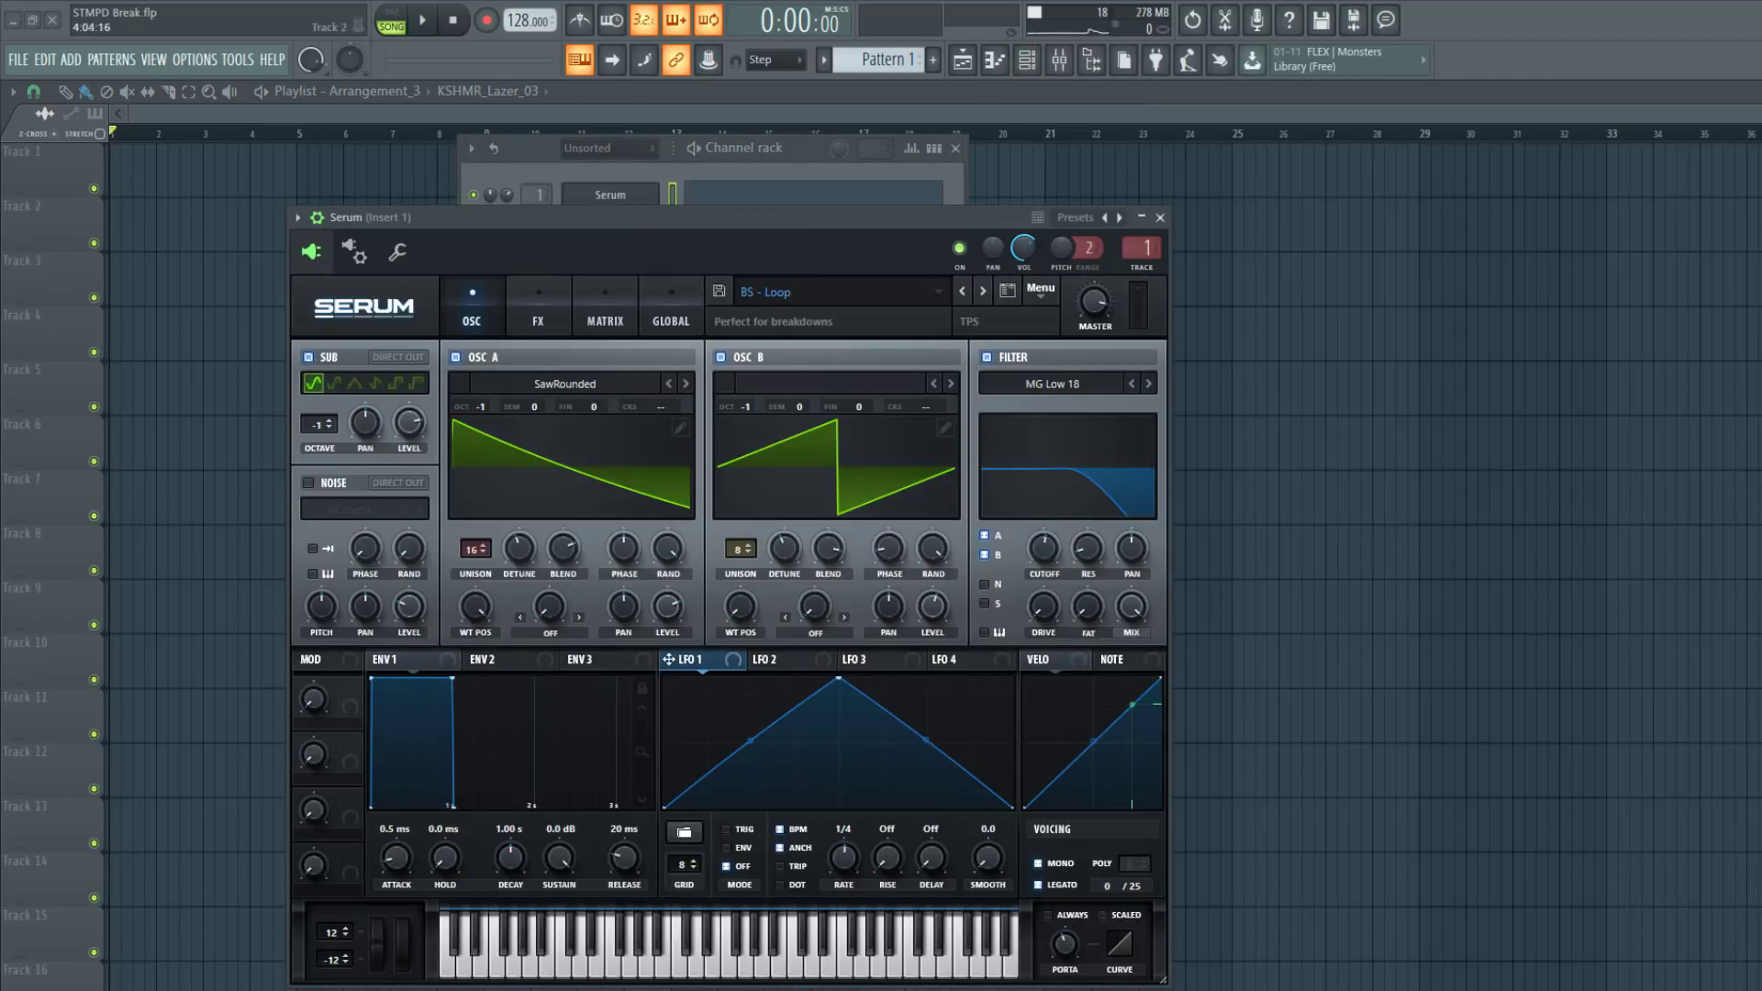
click(317, 218)
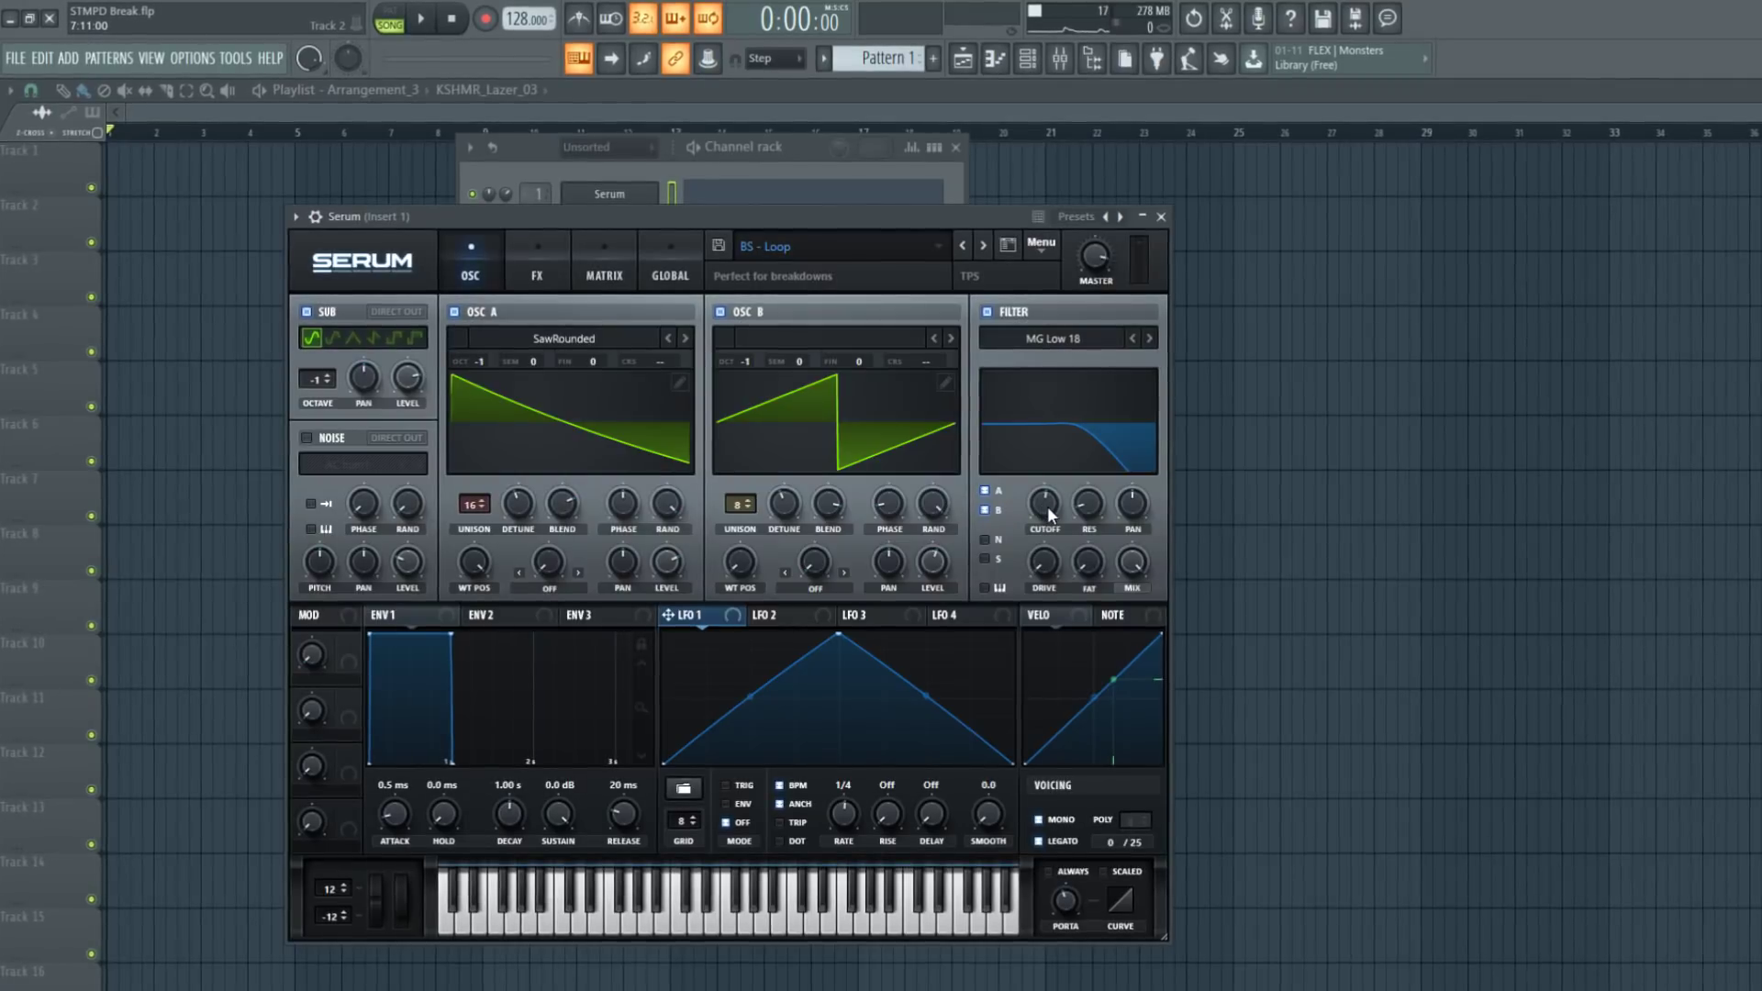
drag(1048, 507, 1048, 468)
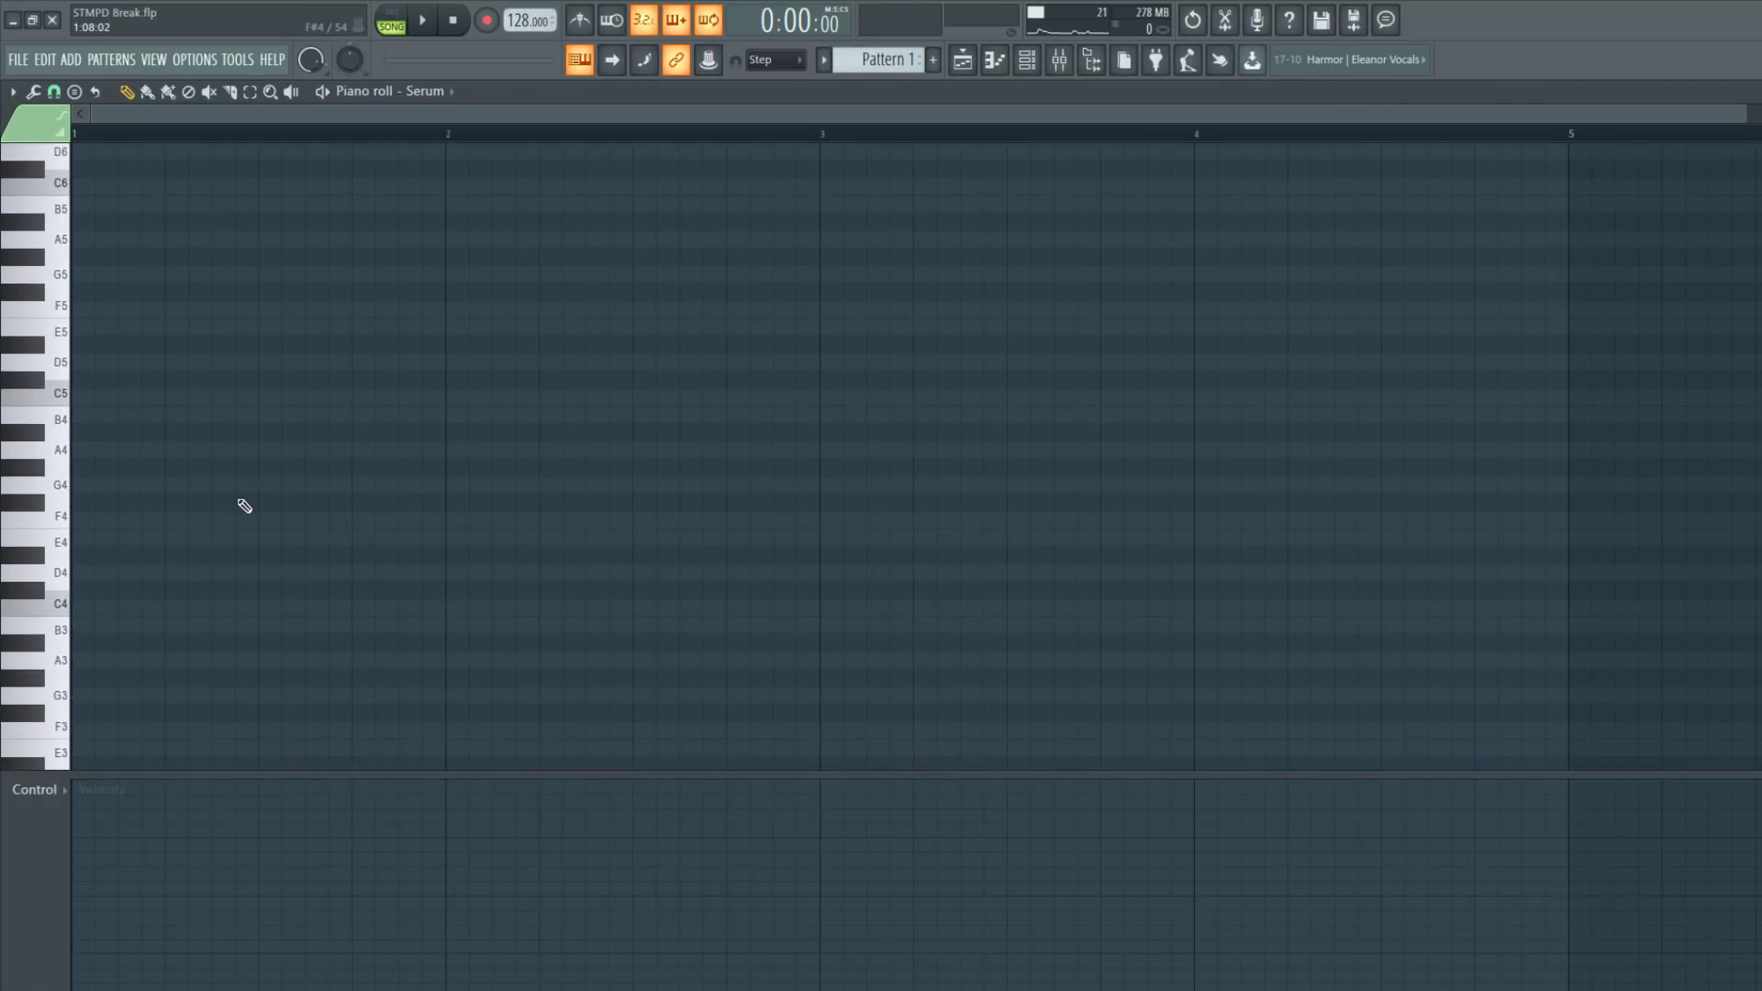
Draw a G3 note for the first Serum channel, starting at bar 1 and lasting one and a half bars, and play it
mouse_move(233, 499)
mouse_down()
mouse_move(61, 491)
mouse_move(397, 485)
mouse_up()
right_click(86, 501)
scroll(89, 502, down, 4)
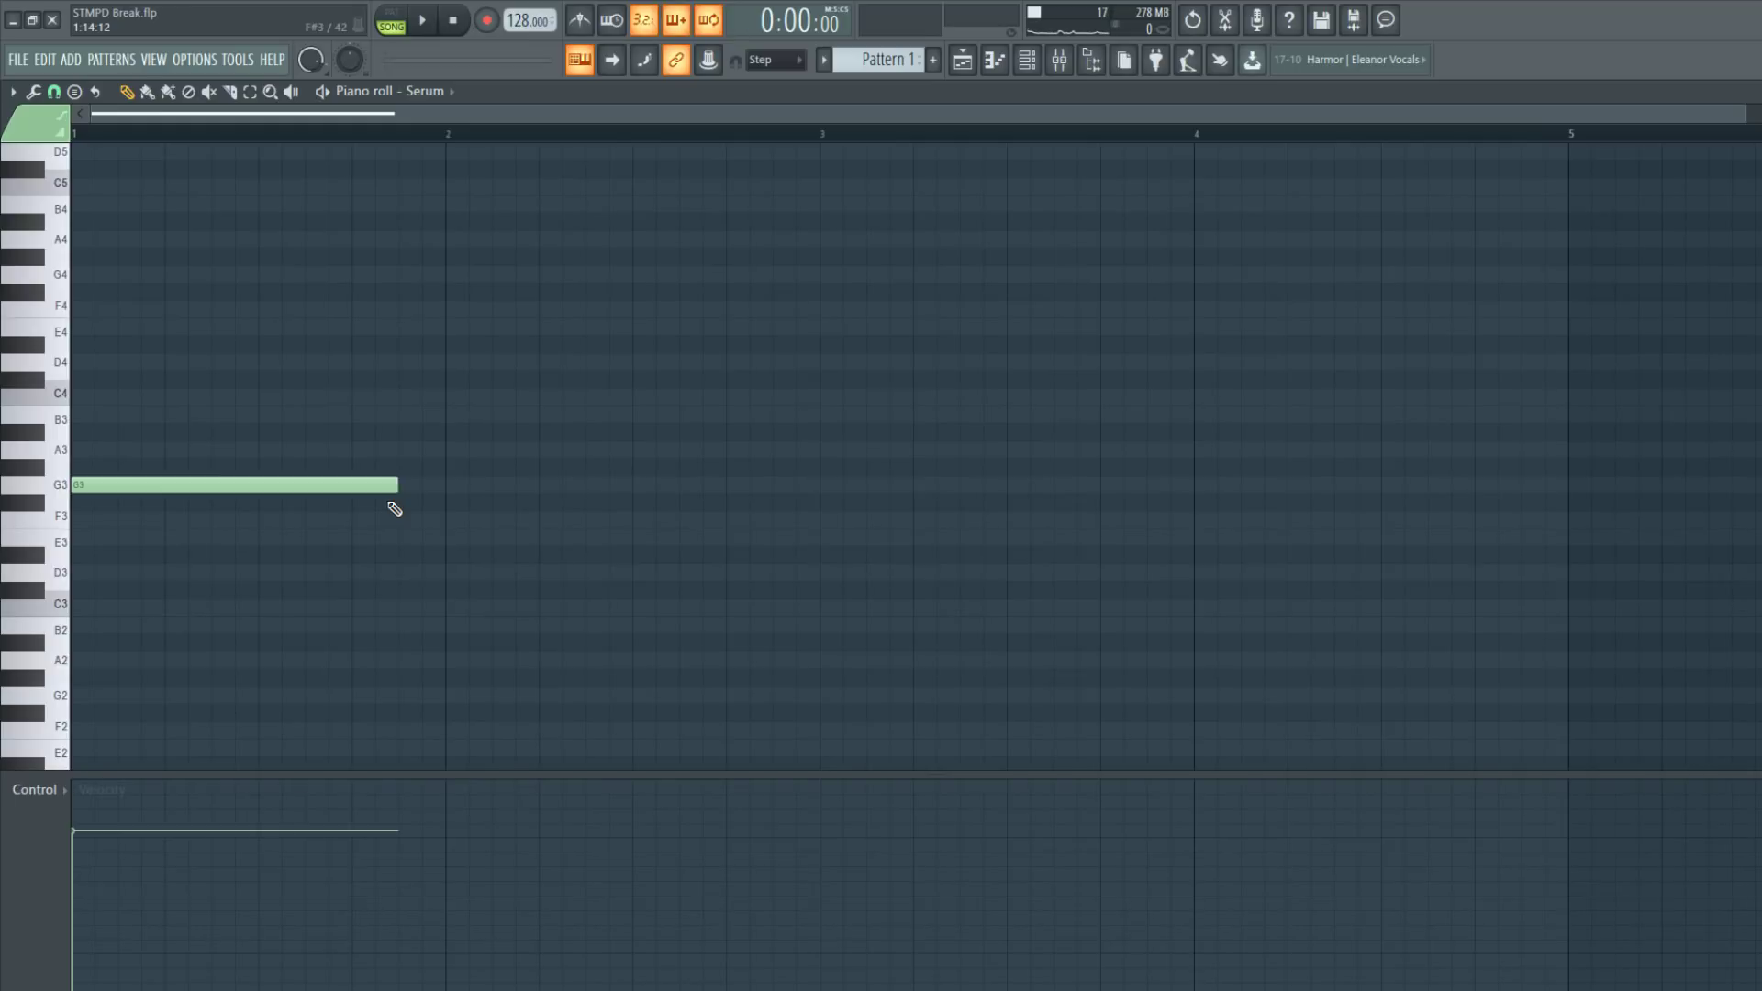
click(43, 494)
drag(395, 488, 634, 534)
key(space)
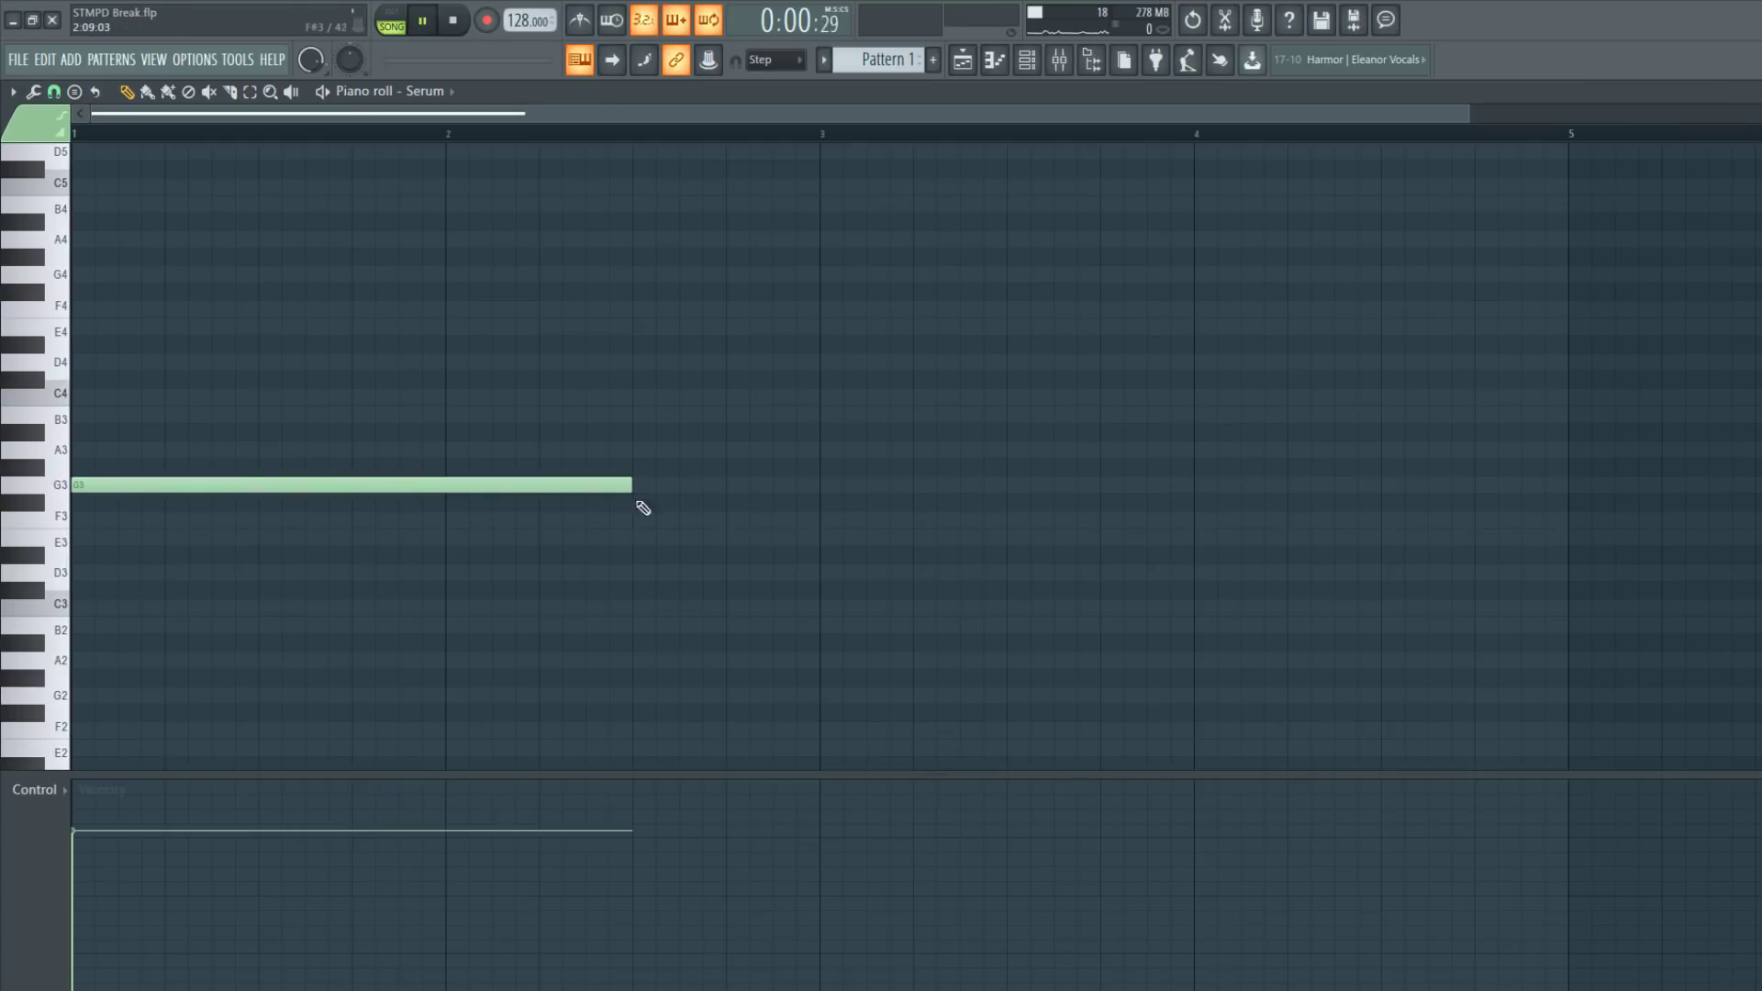
key(space)
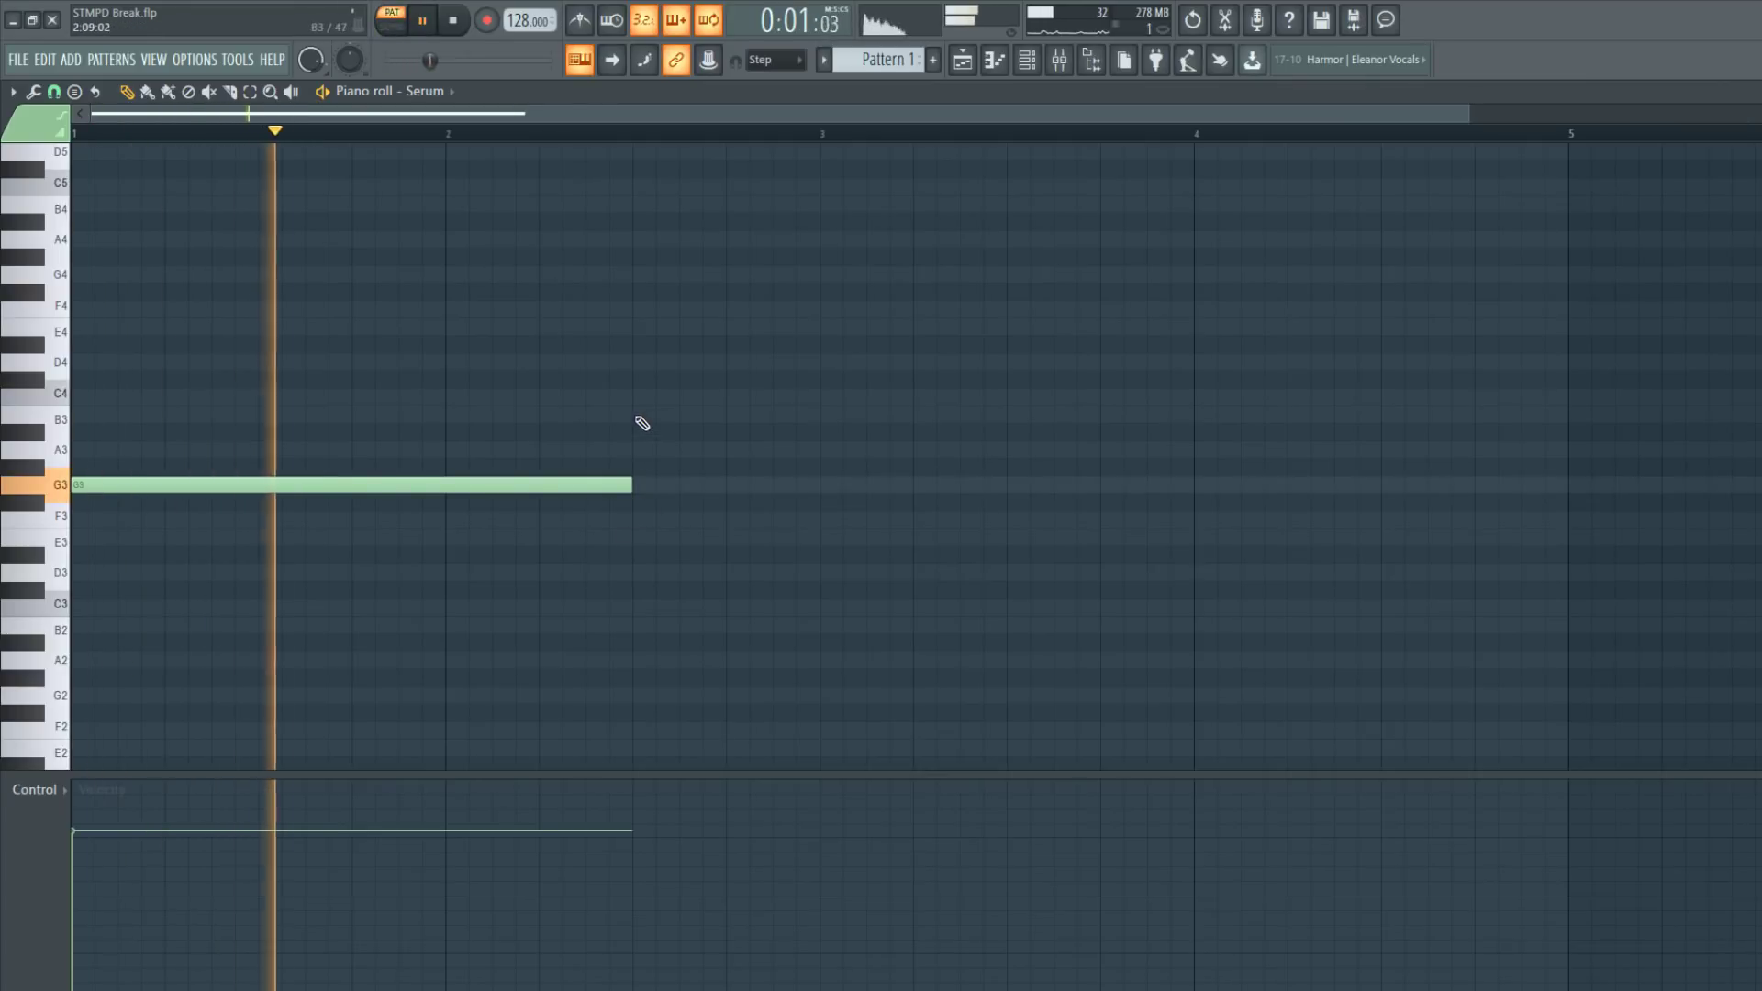
Add quarter-bar A#3 and G#3 notes after the G3 note to fill bar 2, and play the result
click(637, 415)
key(space)
click(864, 435)
drag(864, 439, 669, 433)
right_click(663, 450)
mouse_move(1181, 433)
mouse_down()
mouse_move(720, 434)
mouse_move(723, 475)
mouse_up()
key(space)
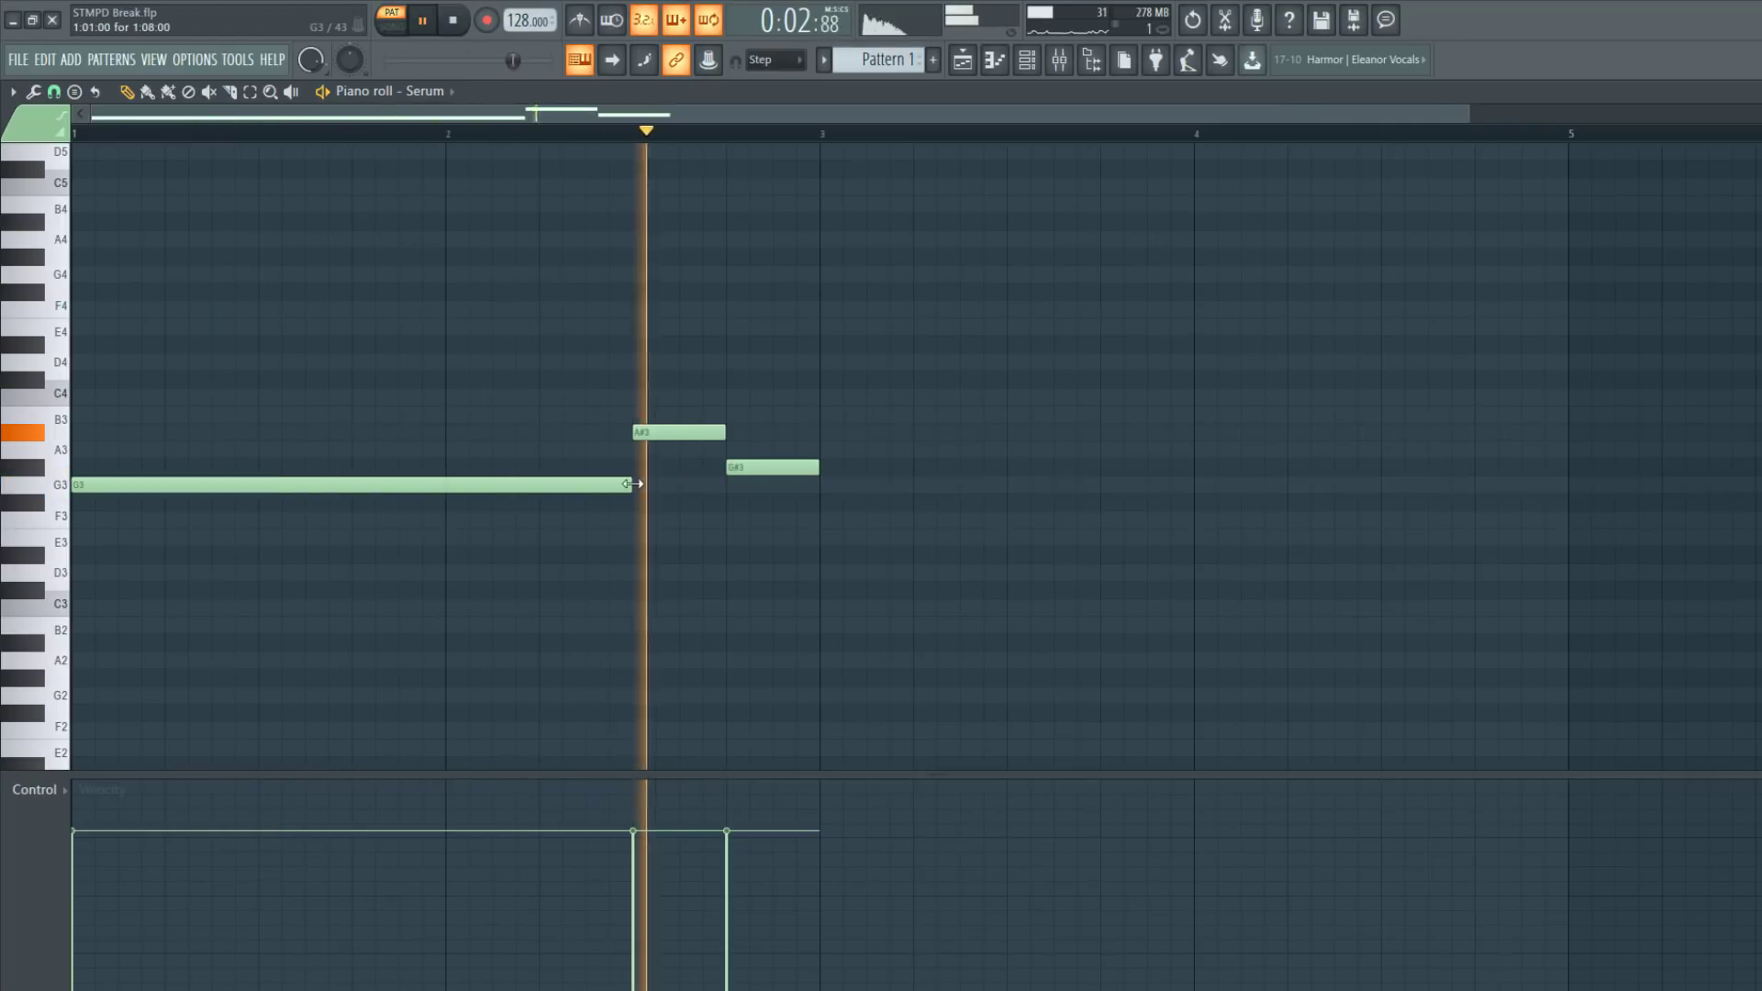
Lengthen the G3 and A#3 notes so each slightly overlaps the note that follows, and play the transition
key(space)
drag(637, 485, 655, 485)
key(space)
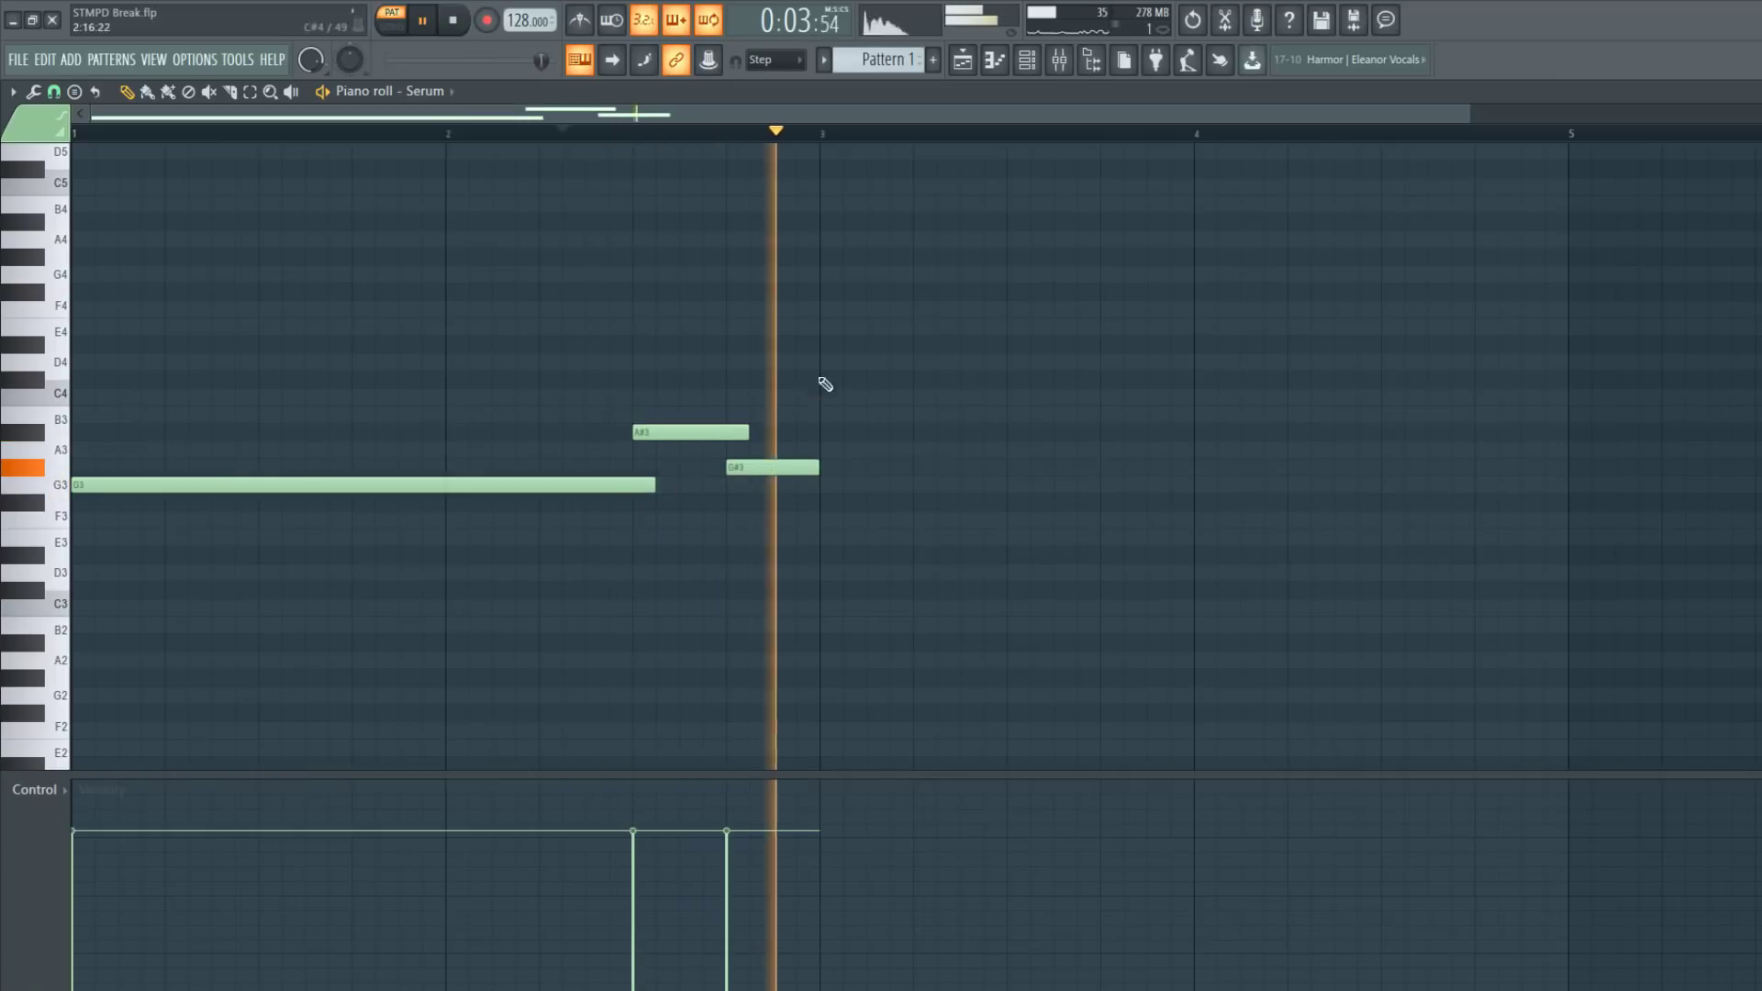
key(space)
click(633, 133)
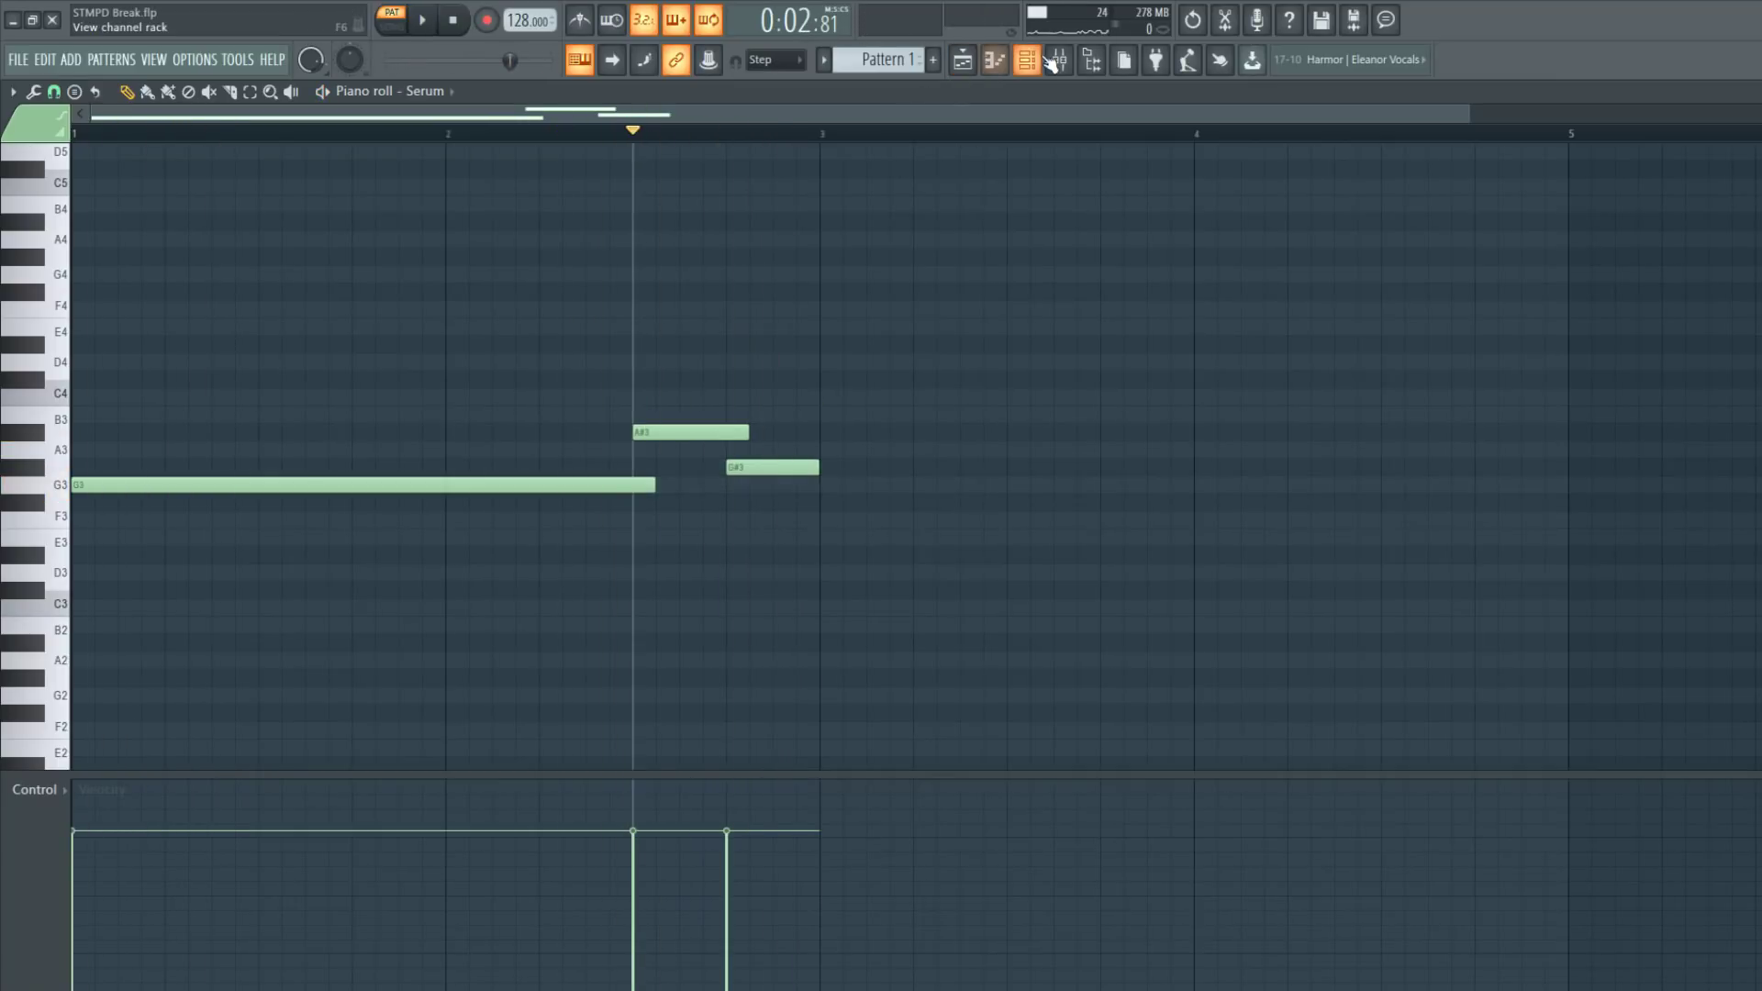
Examine the first Serum channel's Mono and Legato voicing settings and replay the overlapping notes
click(1027, 59)
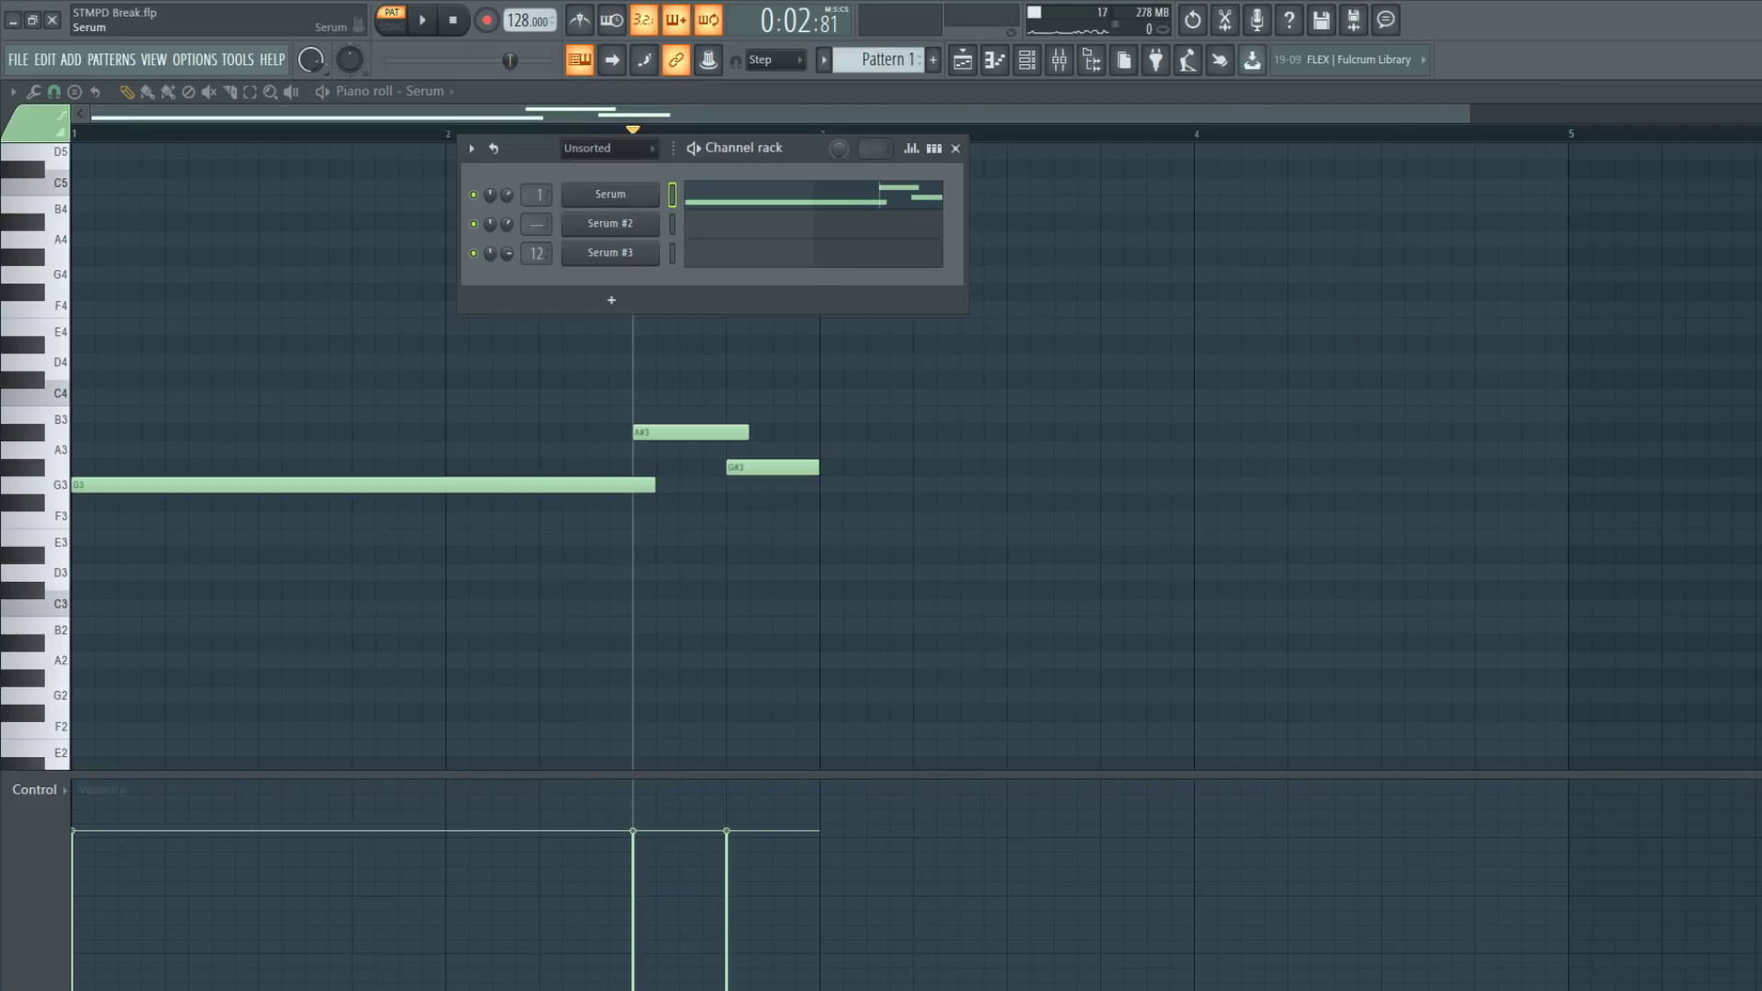
click(609, 193)
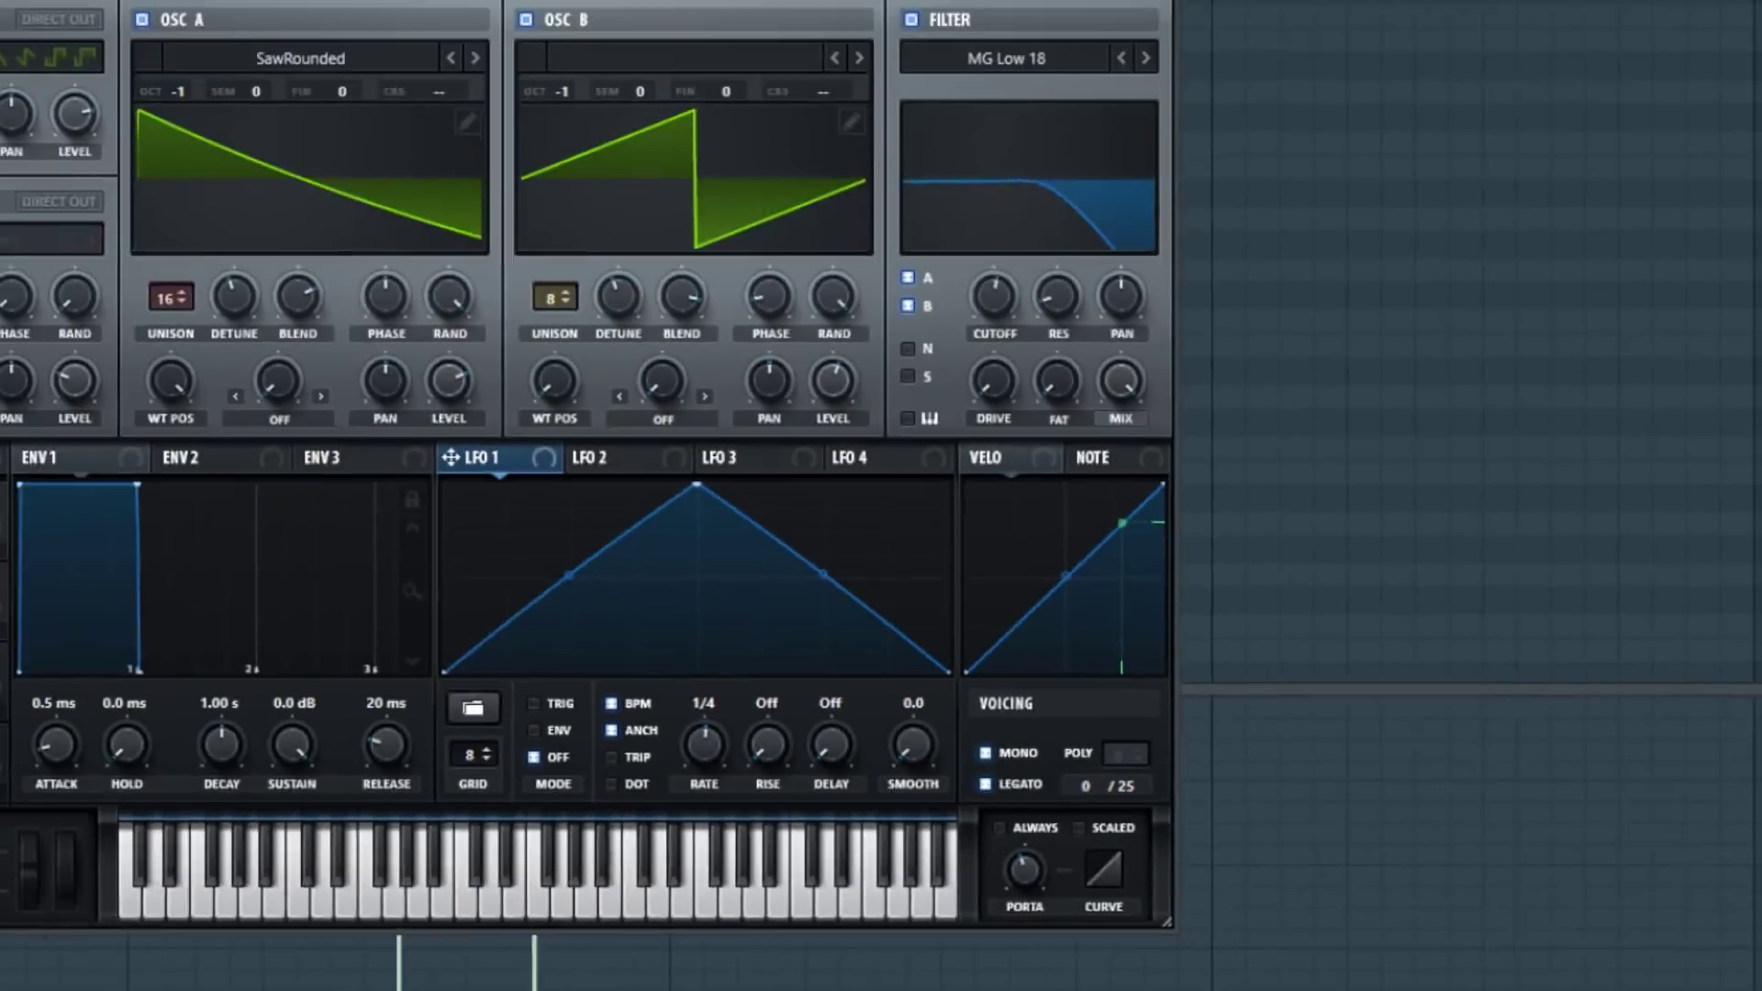
right_click(1314, 607)
key(space)
key(space)
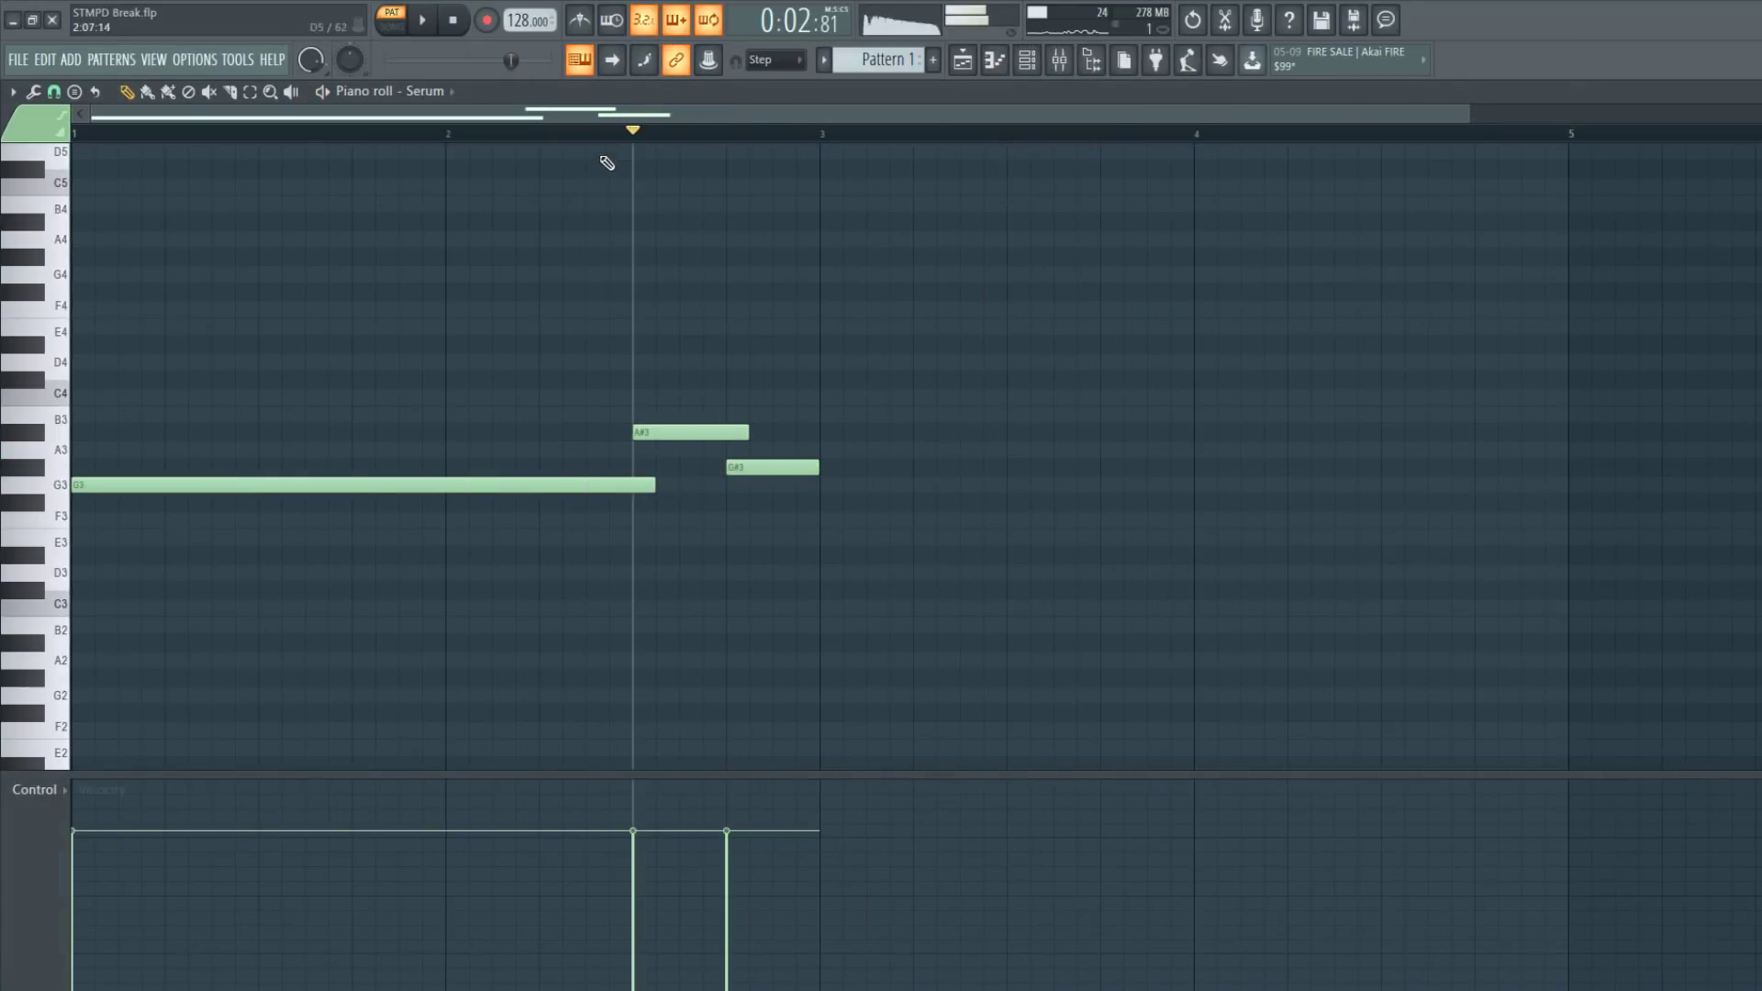
click(604, 138)
key(space)
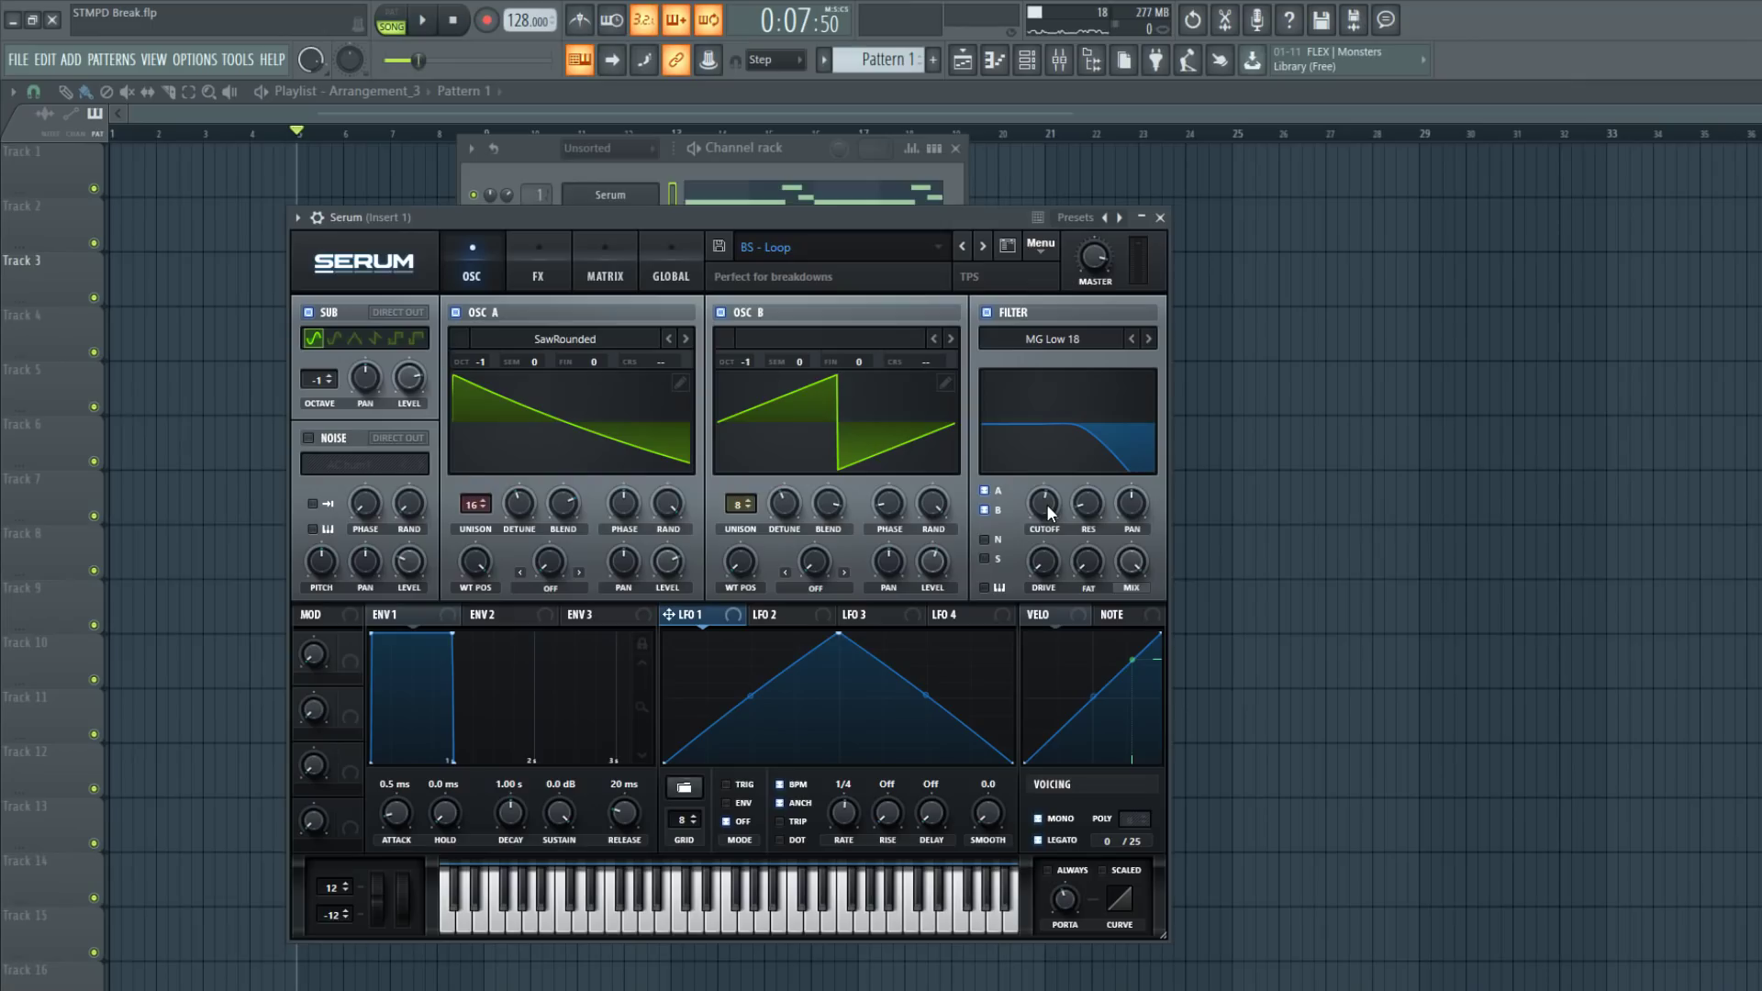
Create an automation clip for the first Serum's filter cutoff and start playback of the arrangement
drag(1046, 504, 1046, 525)
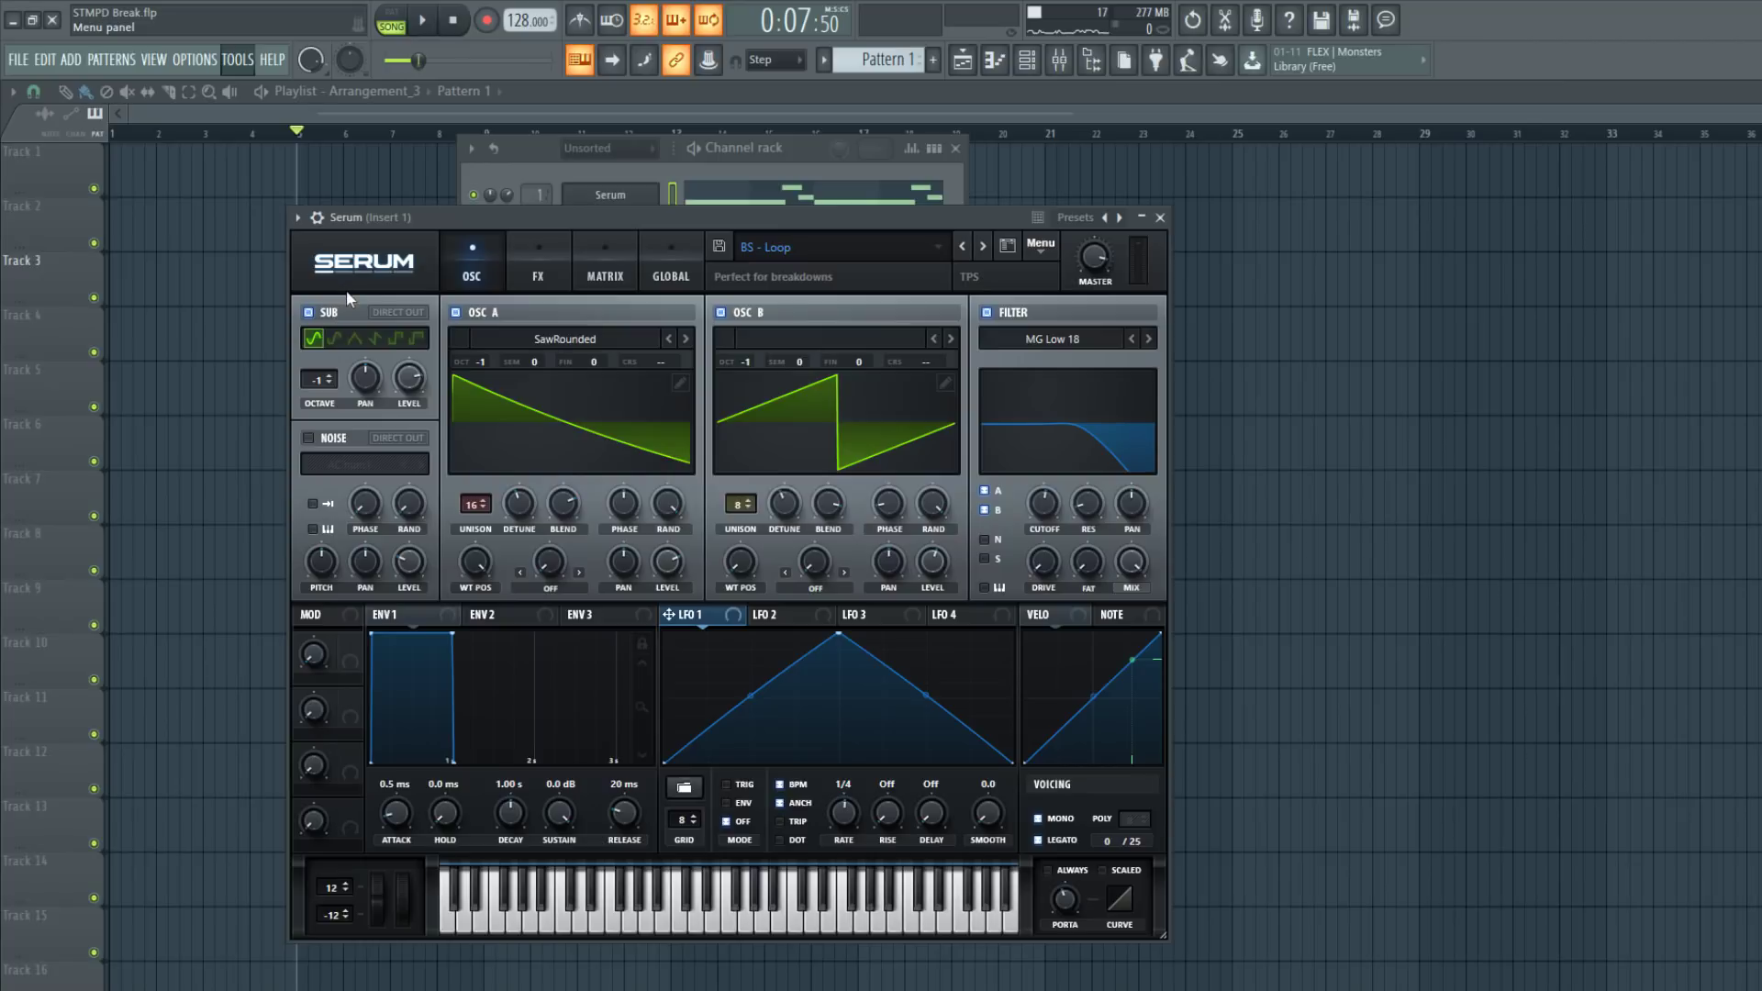
right_click(1242, 401)
key(space)
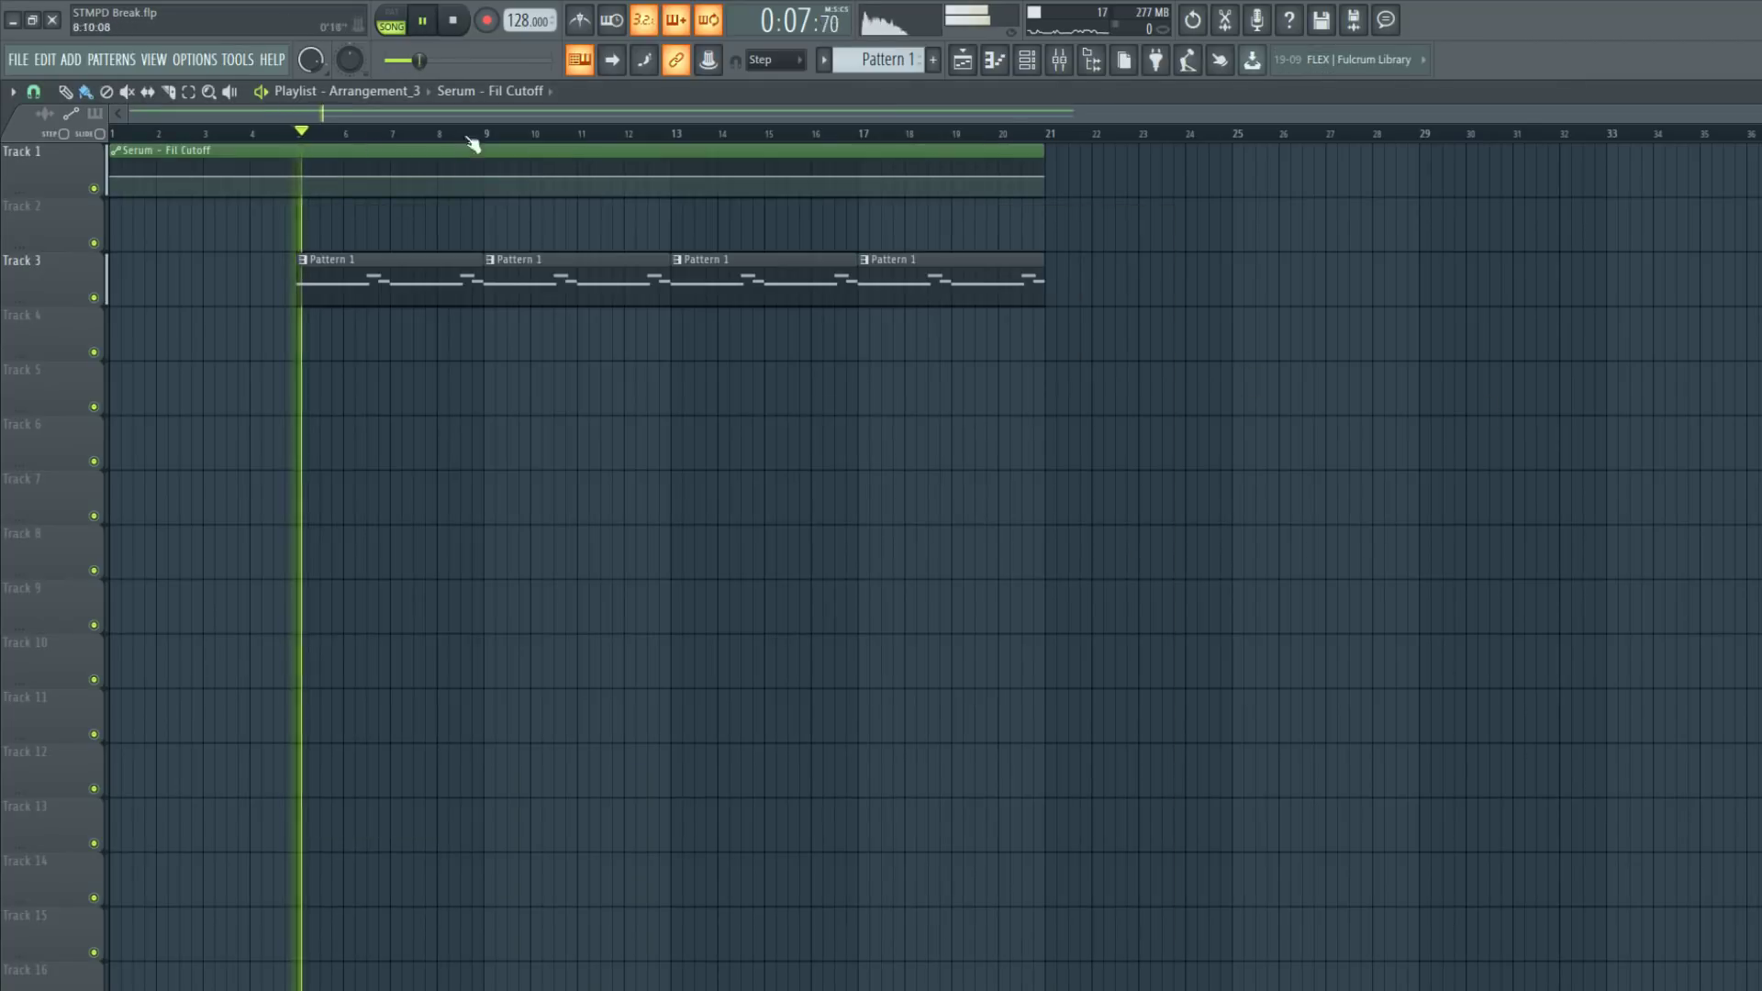
Shape the filter cutoff automation with points at bars 5 and 13, curving up into bar 13 and staying high until near bar 21
right_click(296, 180)
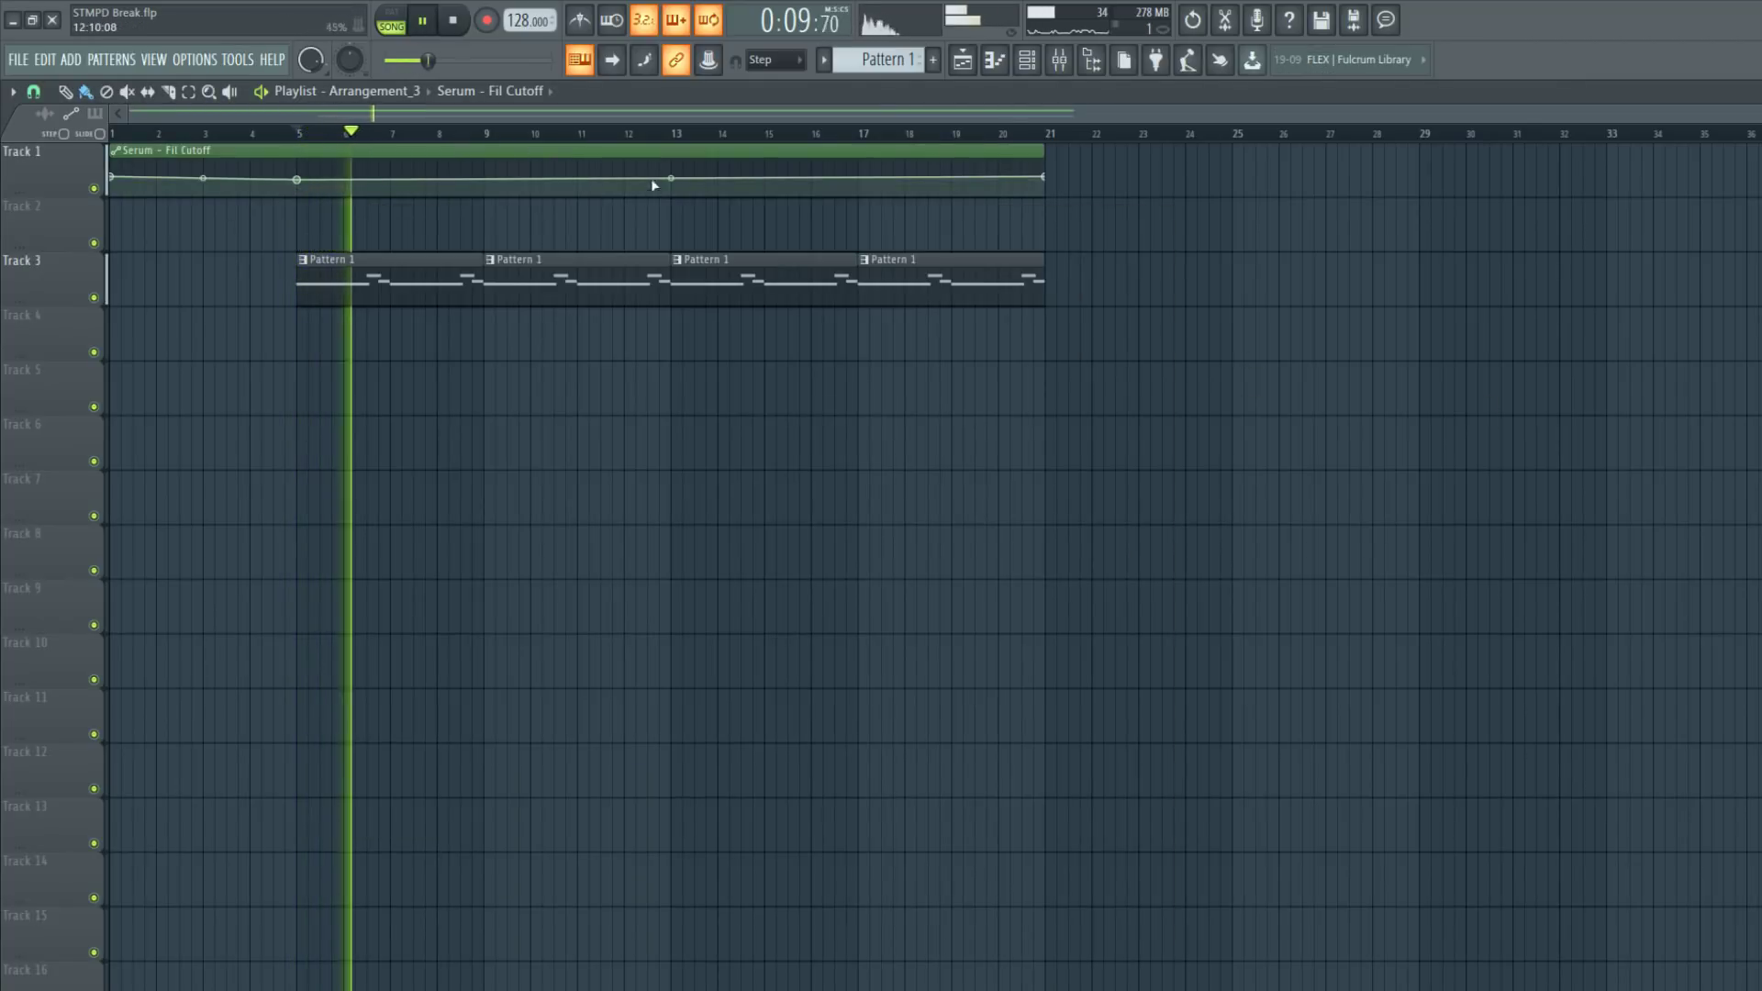
right_click(676, 165)
drag(485, 172, 485, 180)
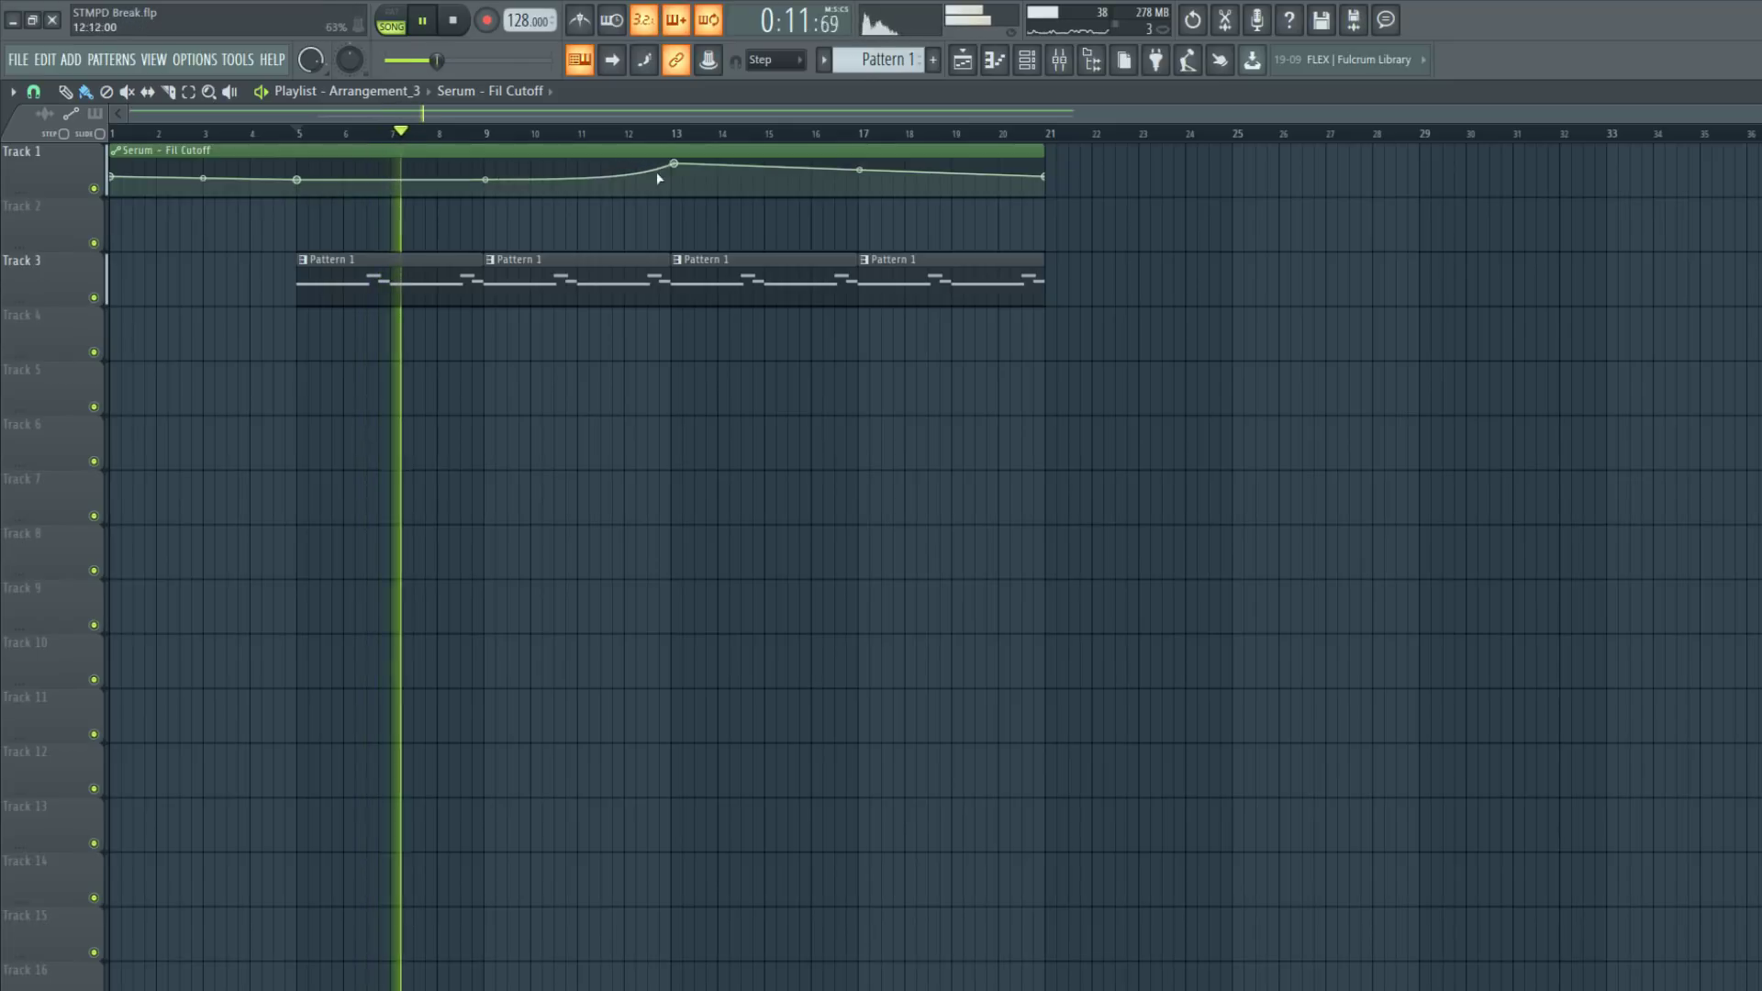
drag(676, 165, 677, 158)
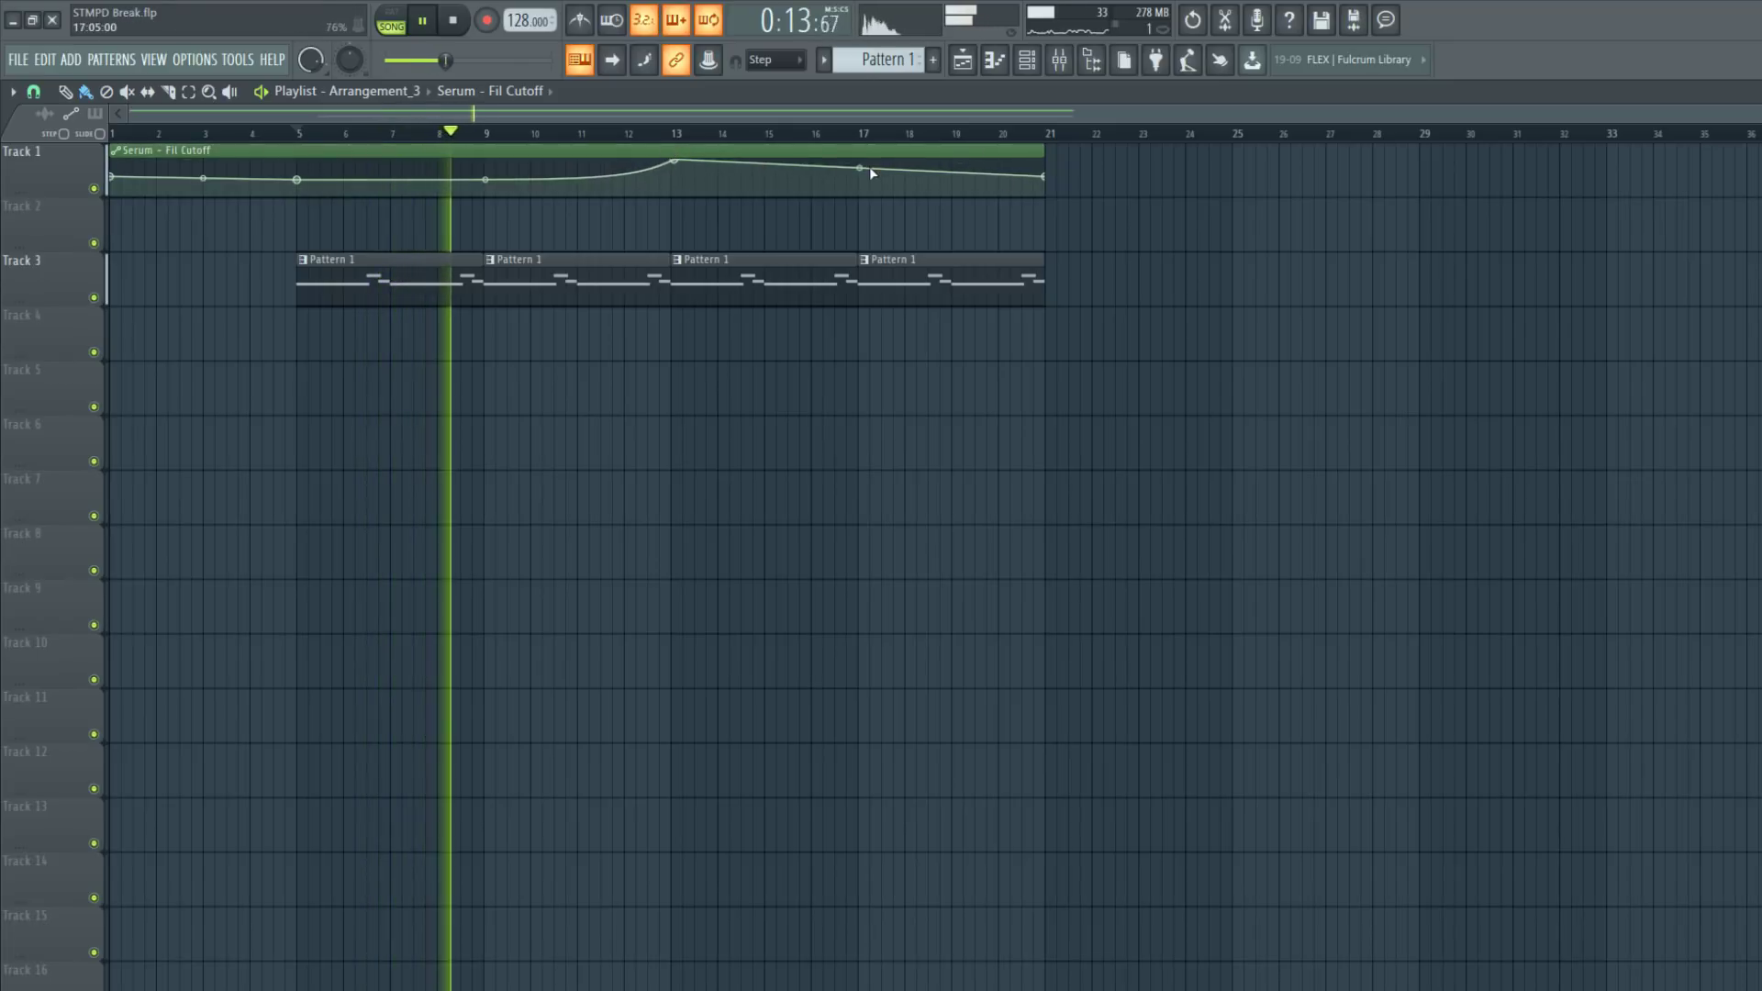
drag(860, 168, 861, 158)
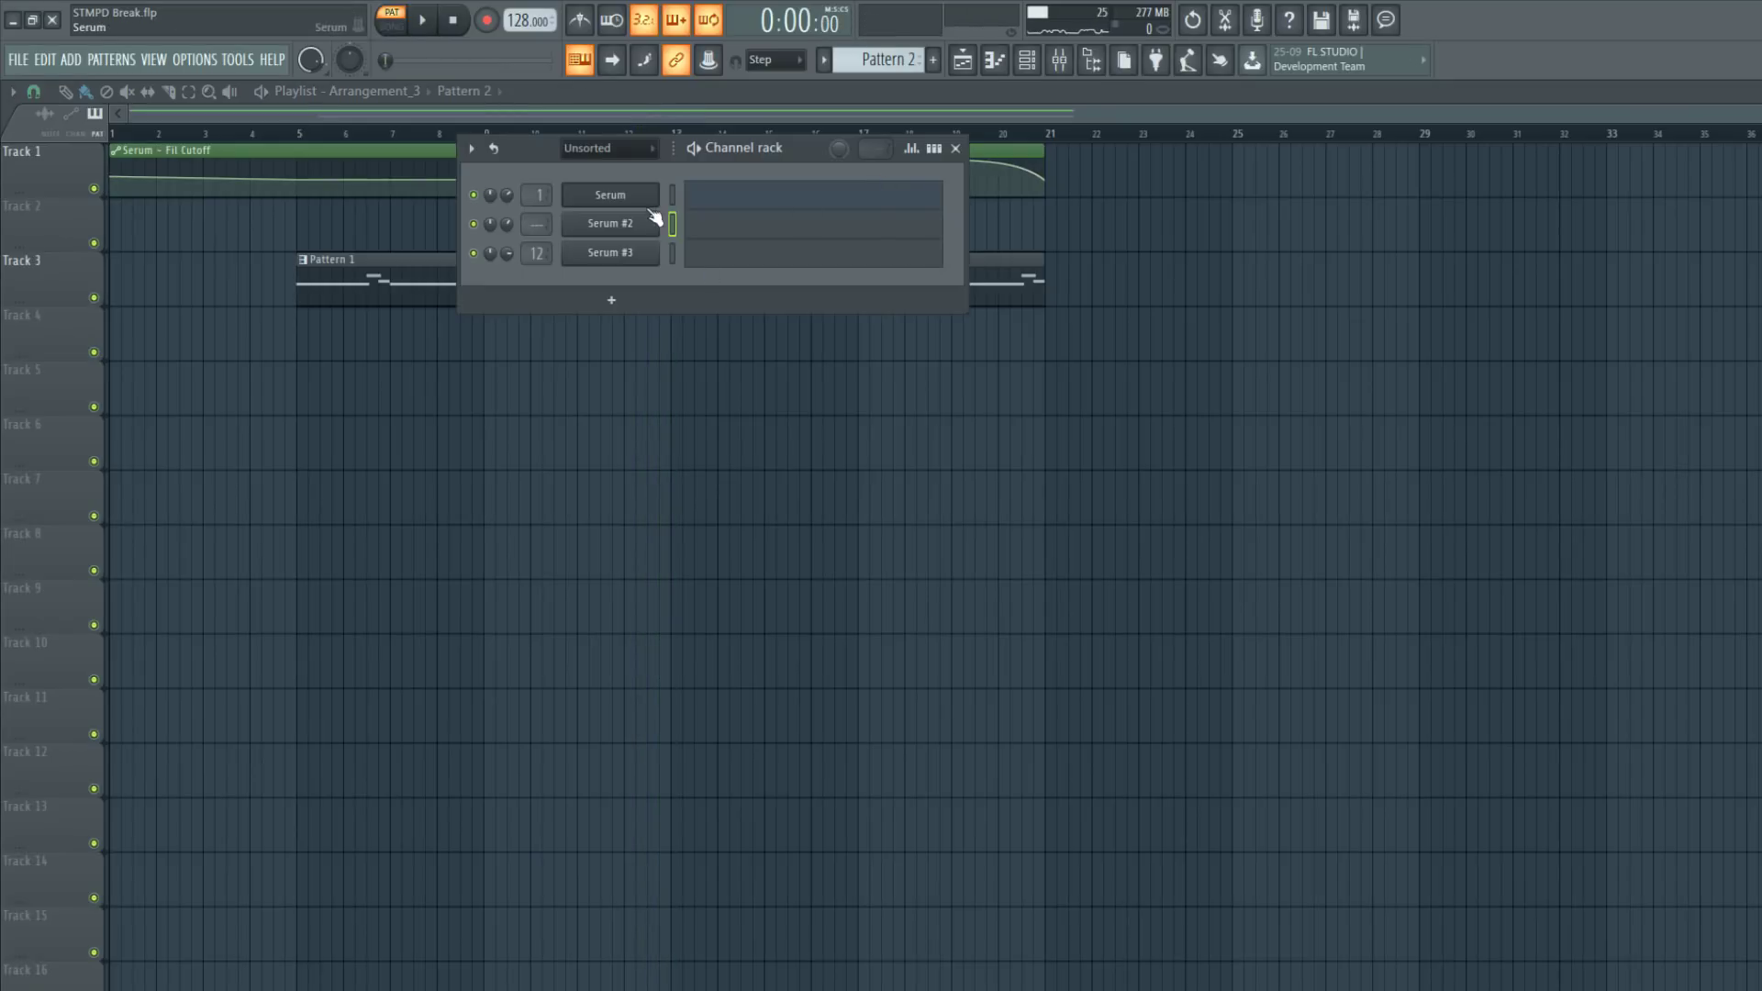
Open Serum #2's FX - Synth Growl patch and draw a one-bar G4 note for it in Pattern 2
click(646, 221)
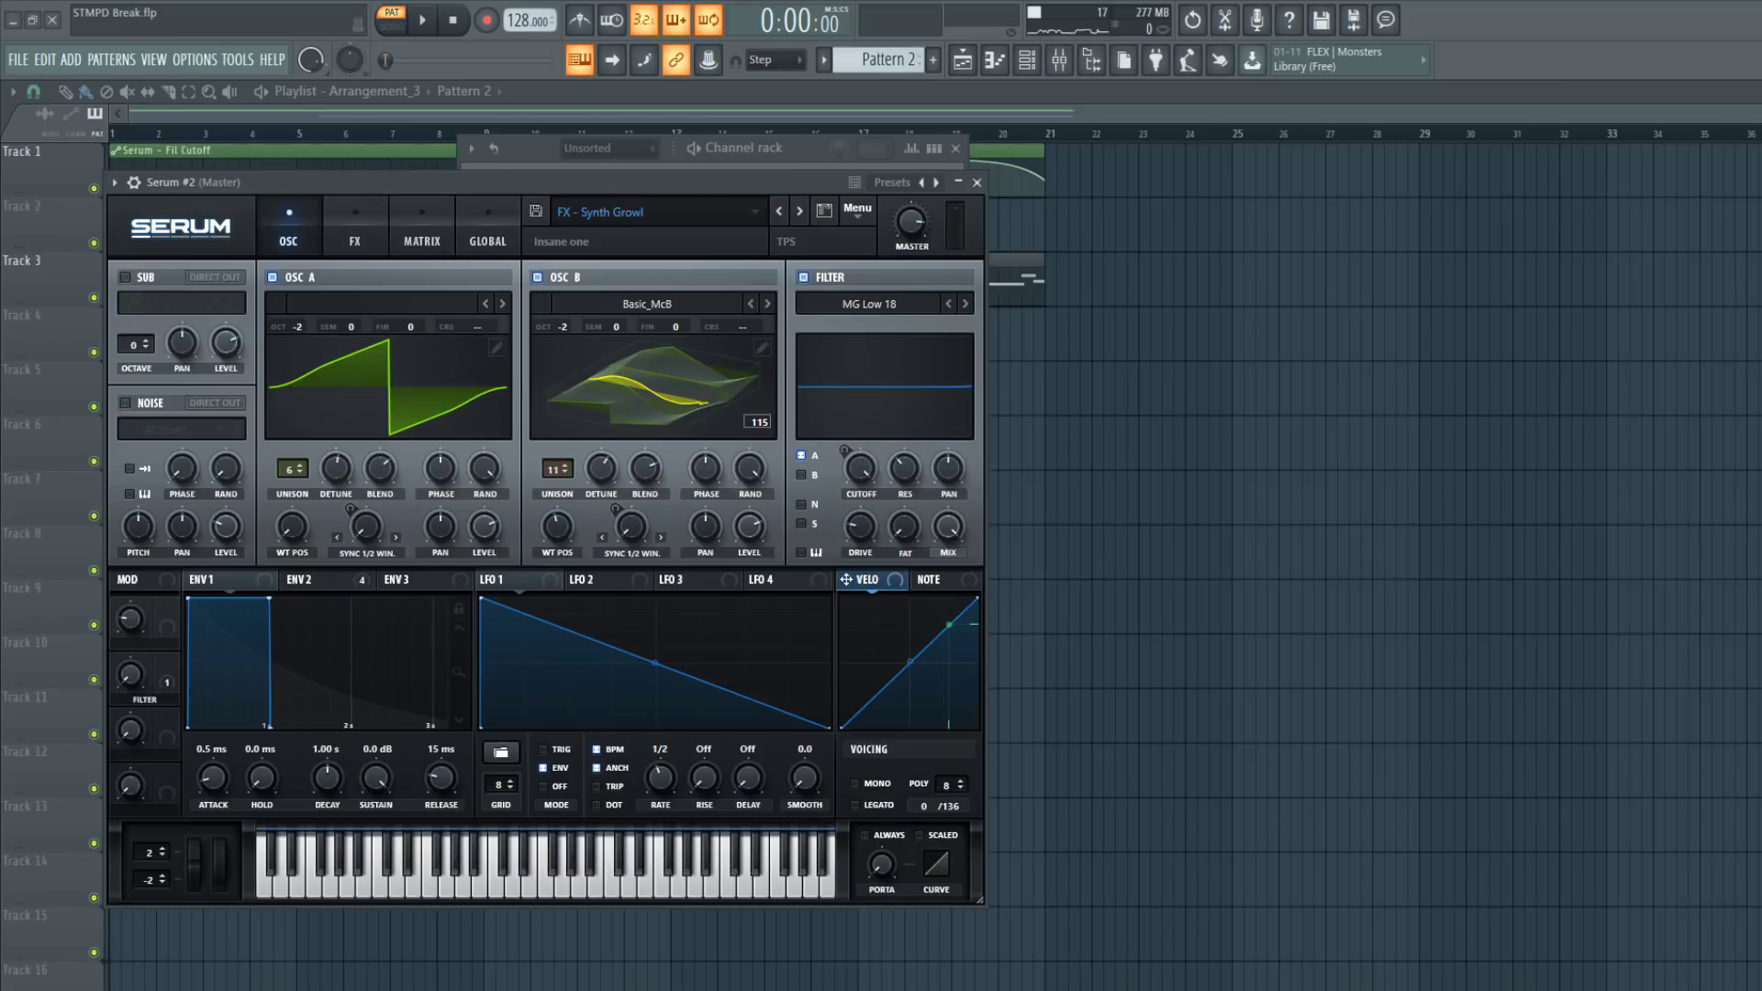
drag(646, 181, 697, 306)
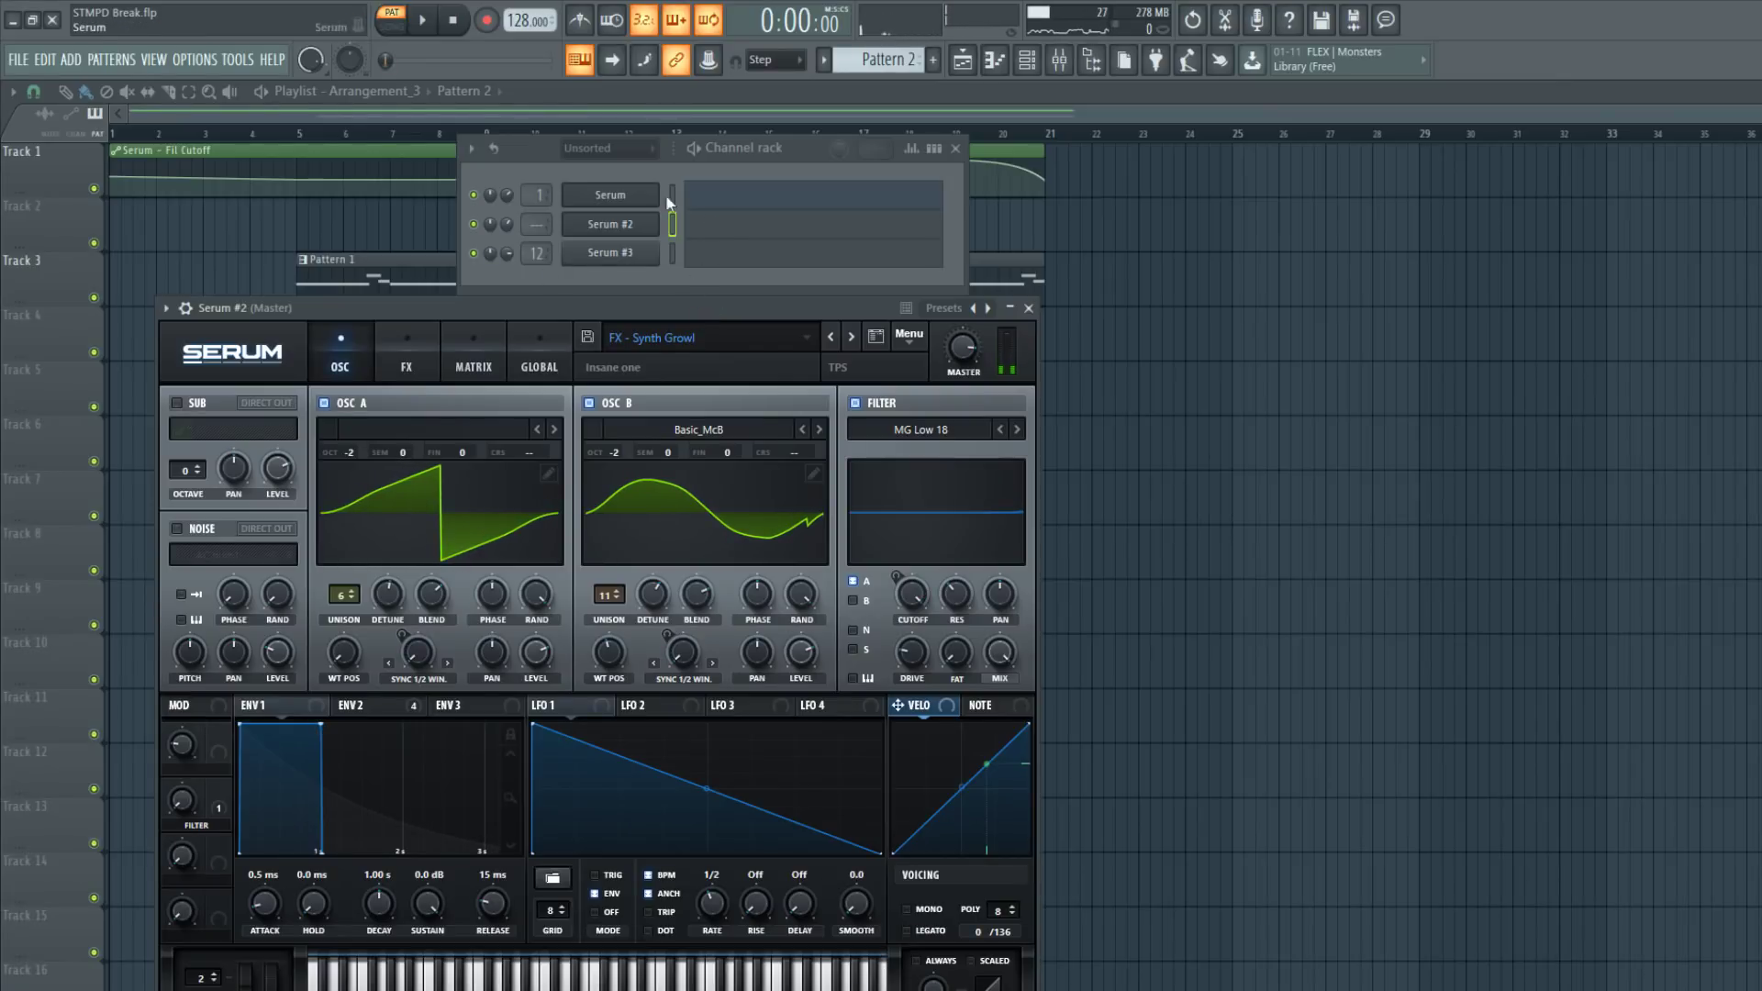
click(721, 233)
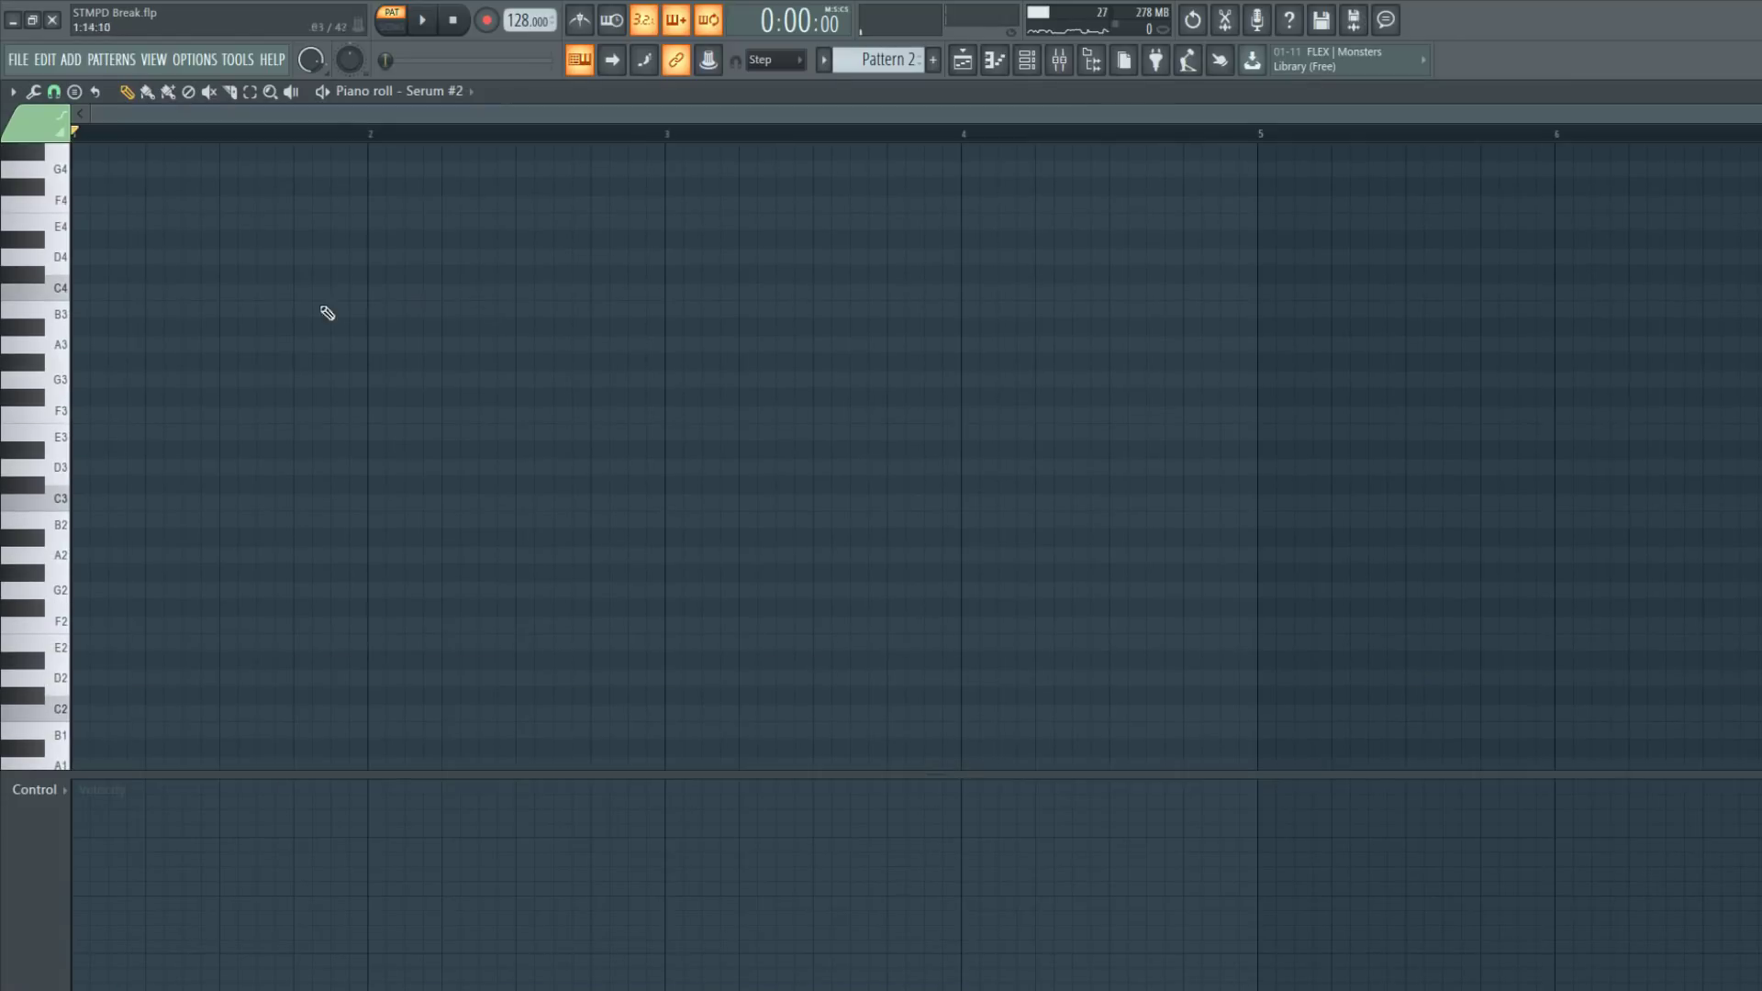
mouse_move(114, 278)
mouse_down()
mouse_move(77, 277)
mouse_move(366, 295)
mouse_up()
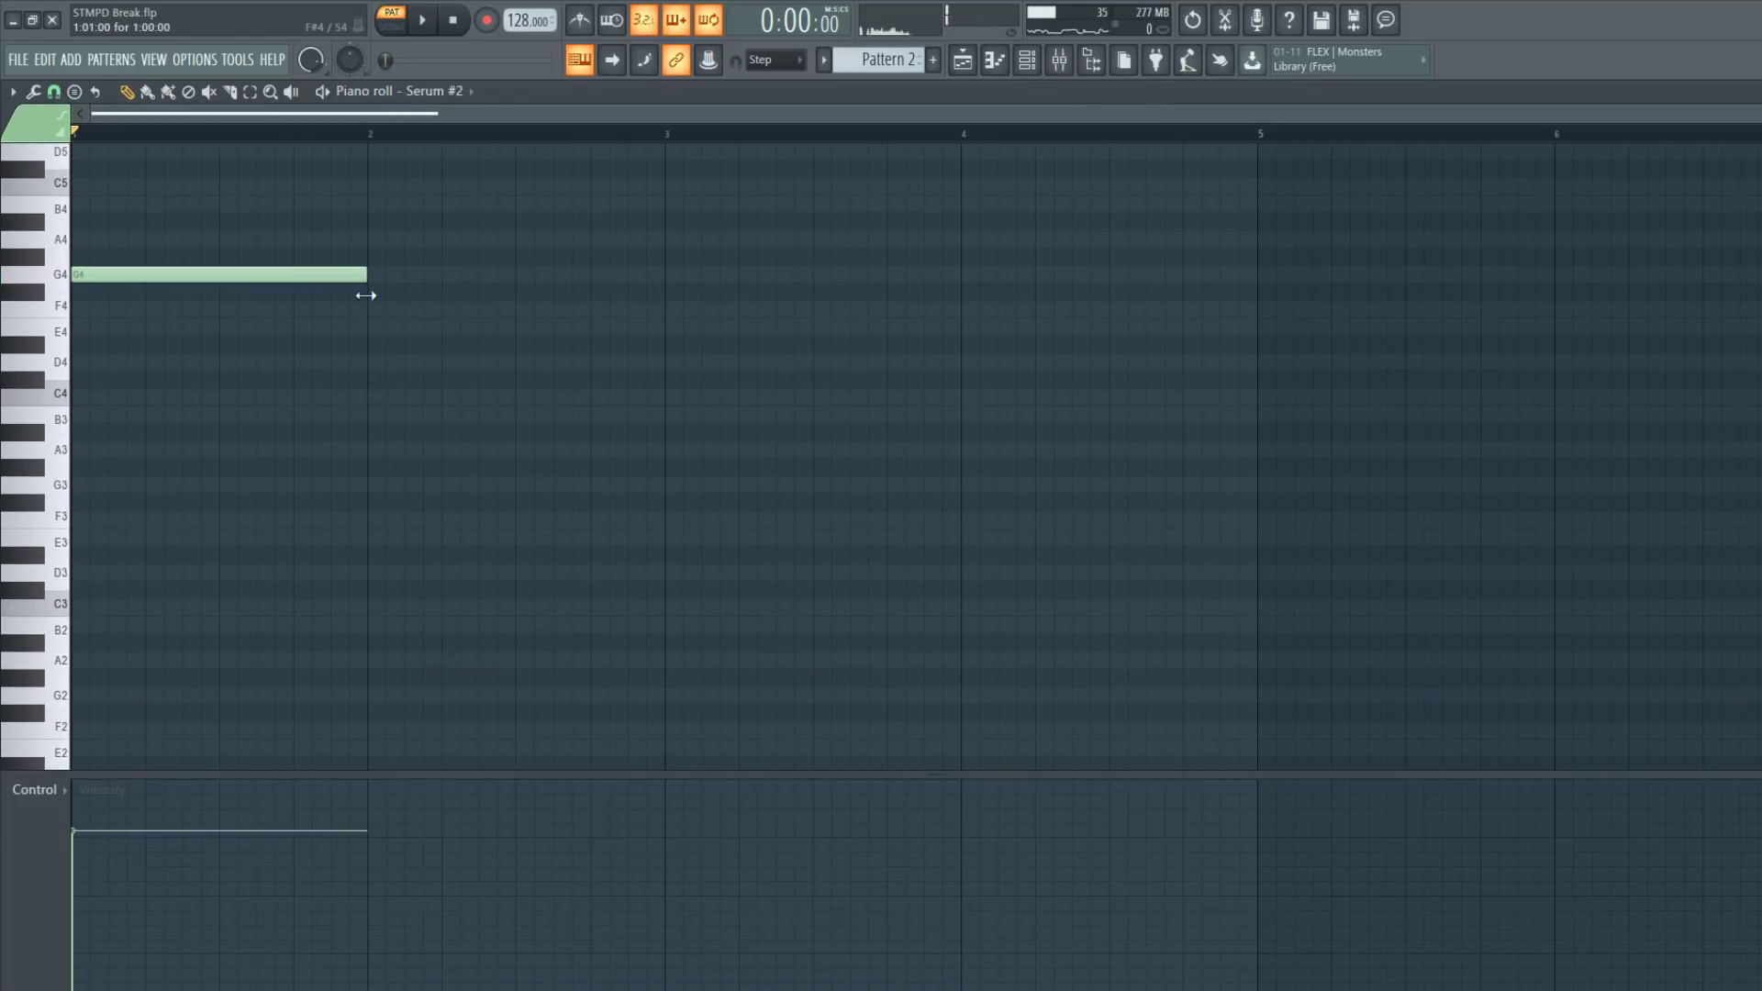
Place a Pattern 2 clip on Track 4 at bar 4, leading into the first Pattern 1 clip, and play it
key(F5)
click(267, 134)
click(265, 342)
key(space)
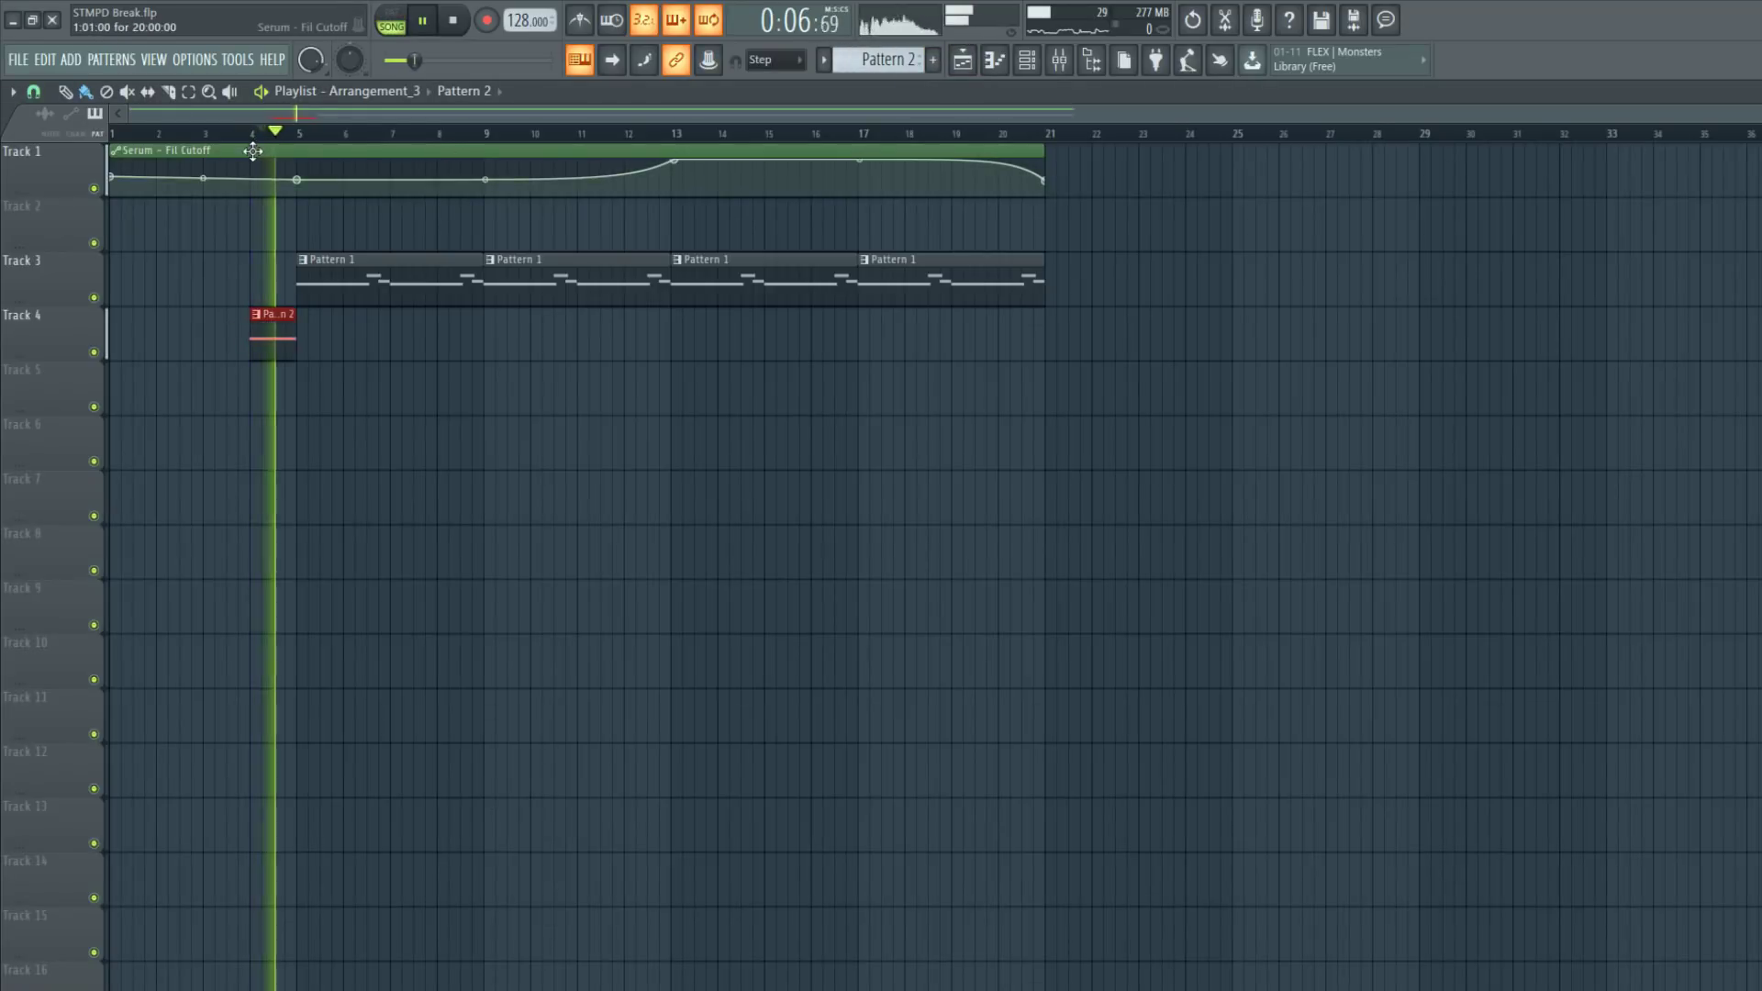
key(space)
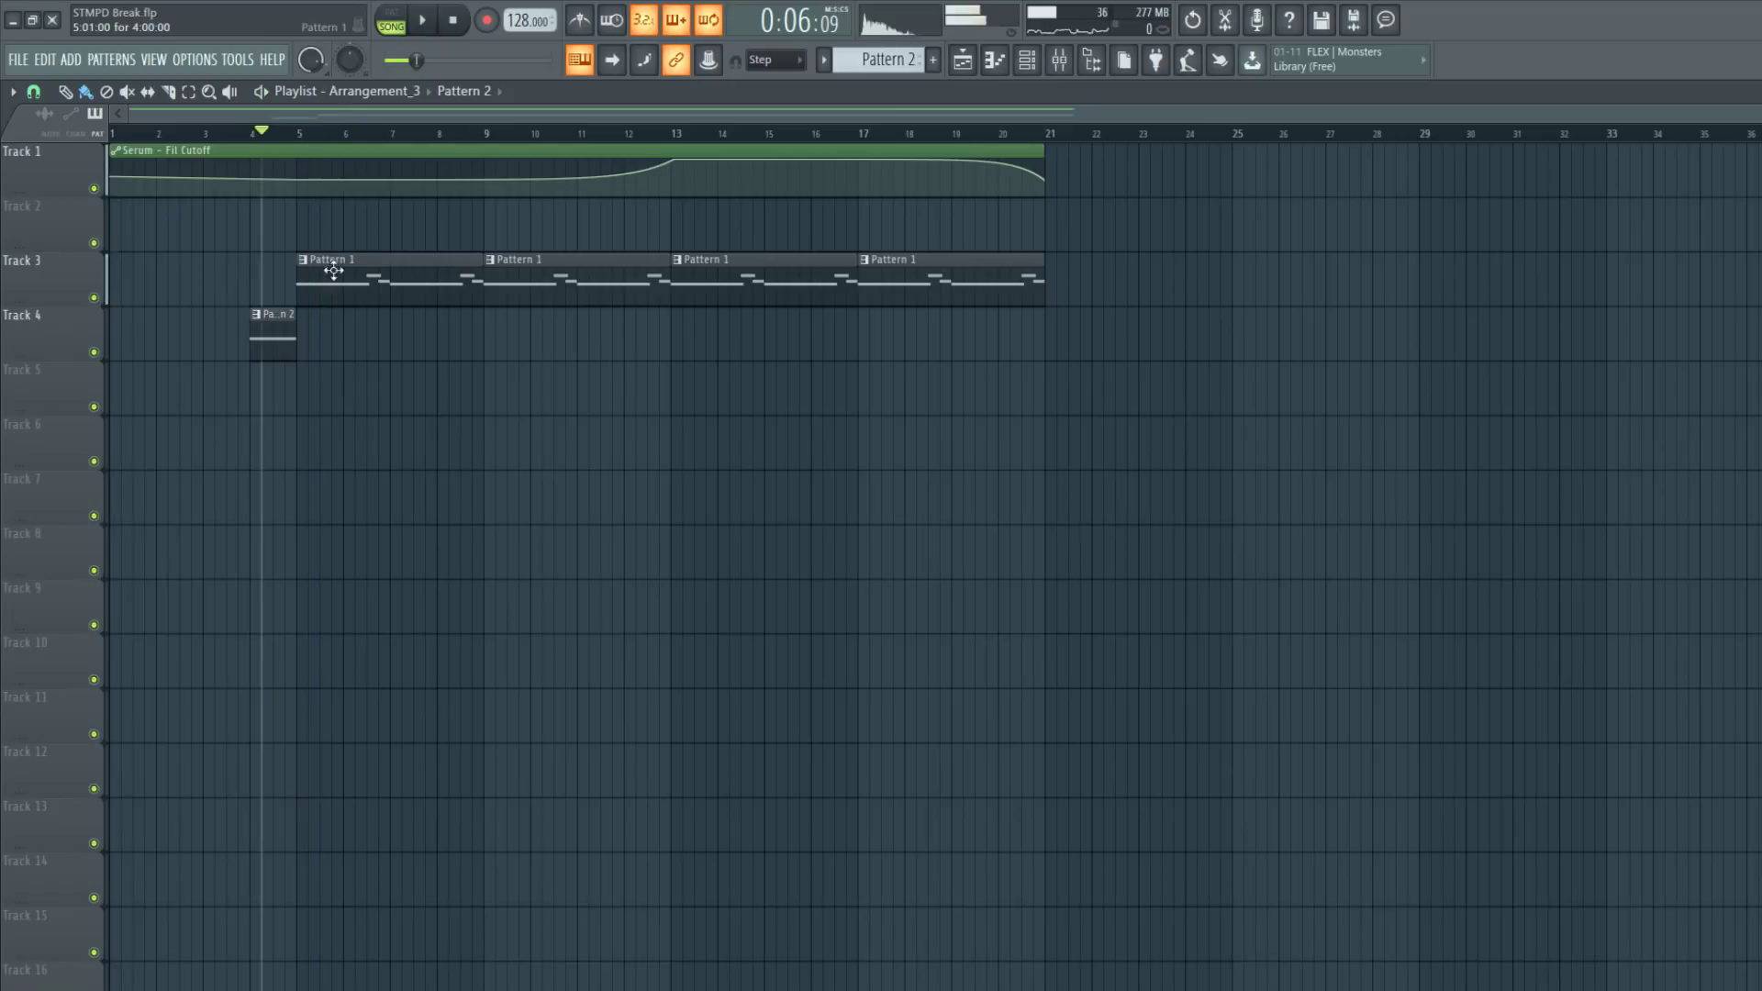
Add a second Pattern 2 clip on Track 4 in bar 12 and play back the arrangement
click(631, 341)
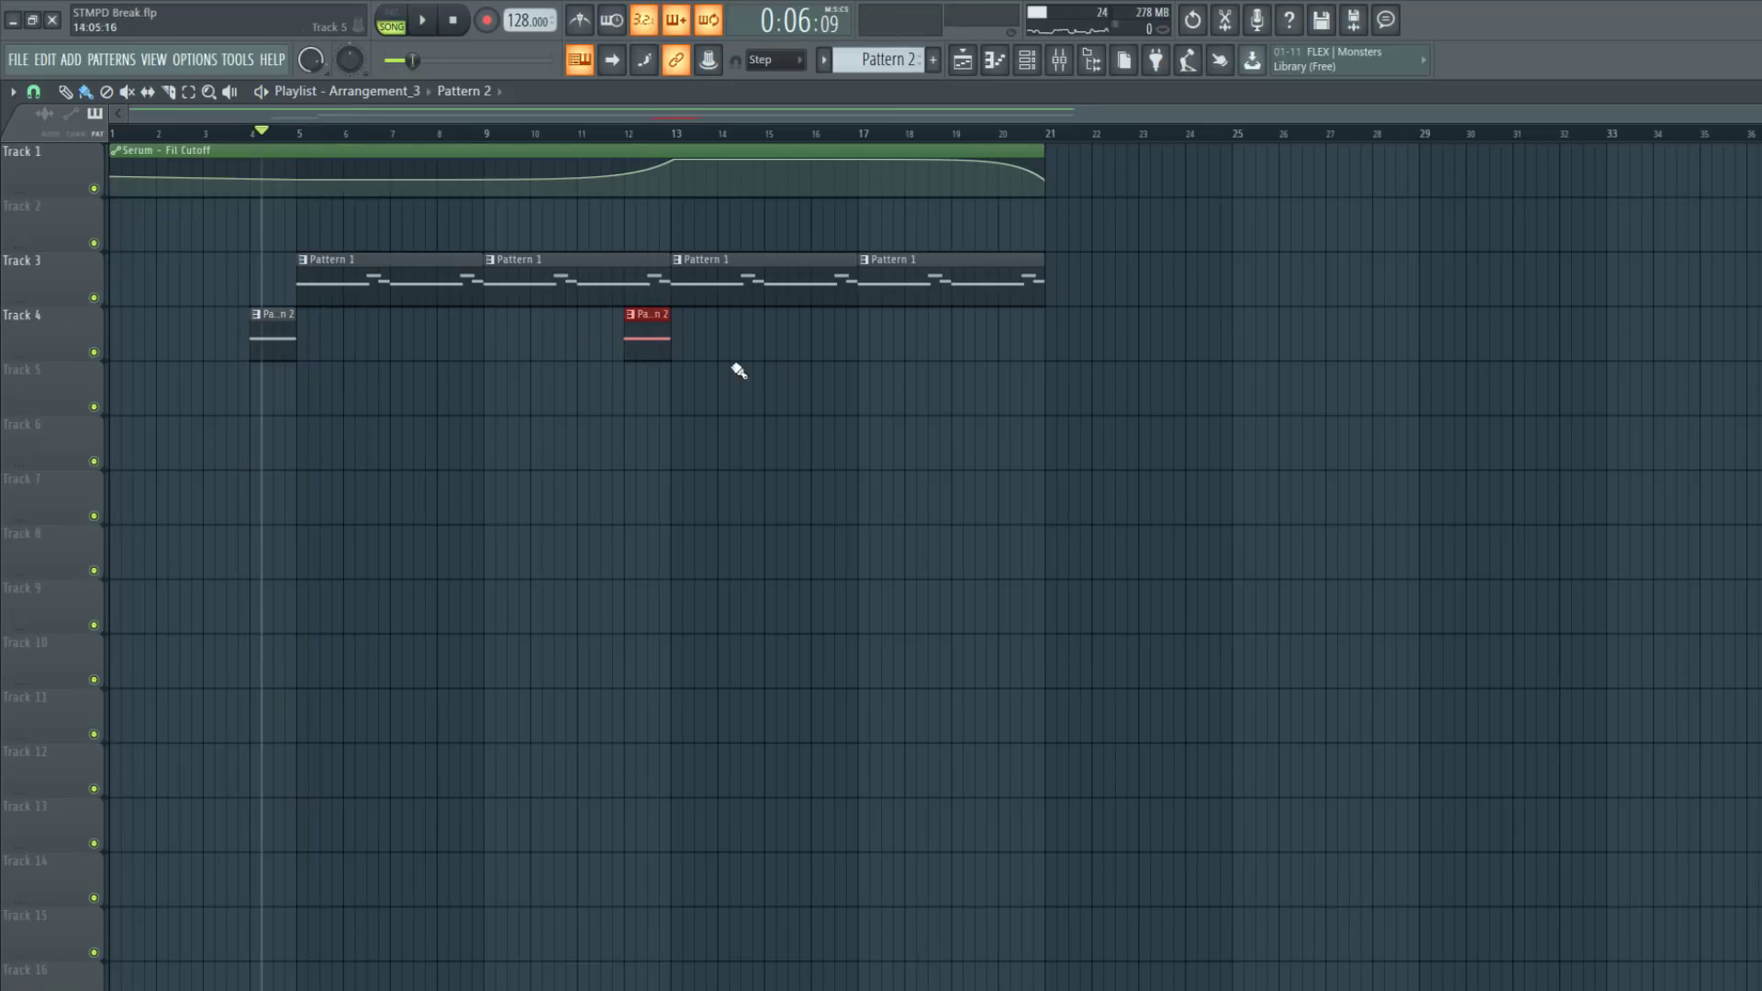
key(space)
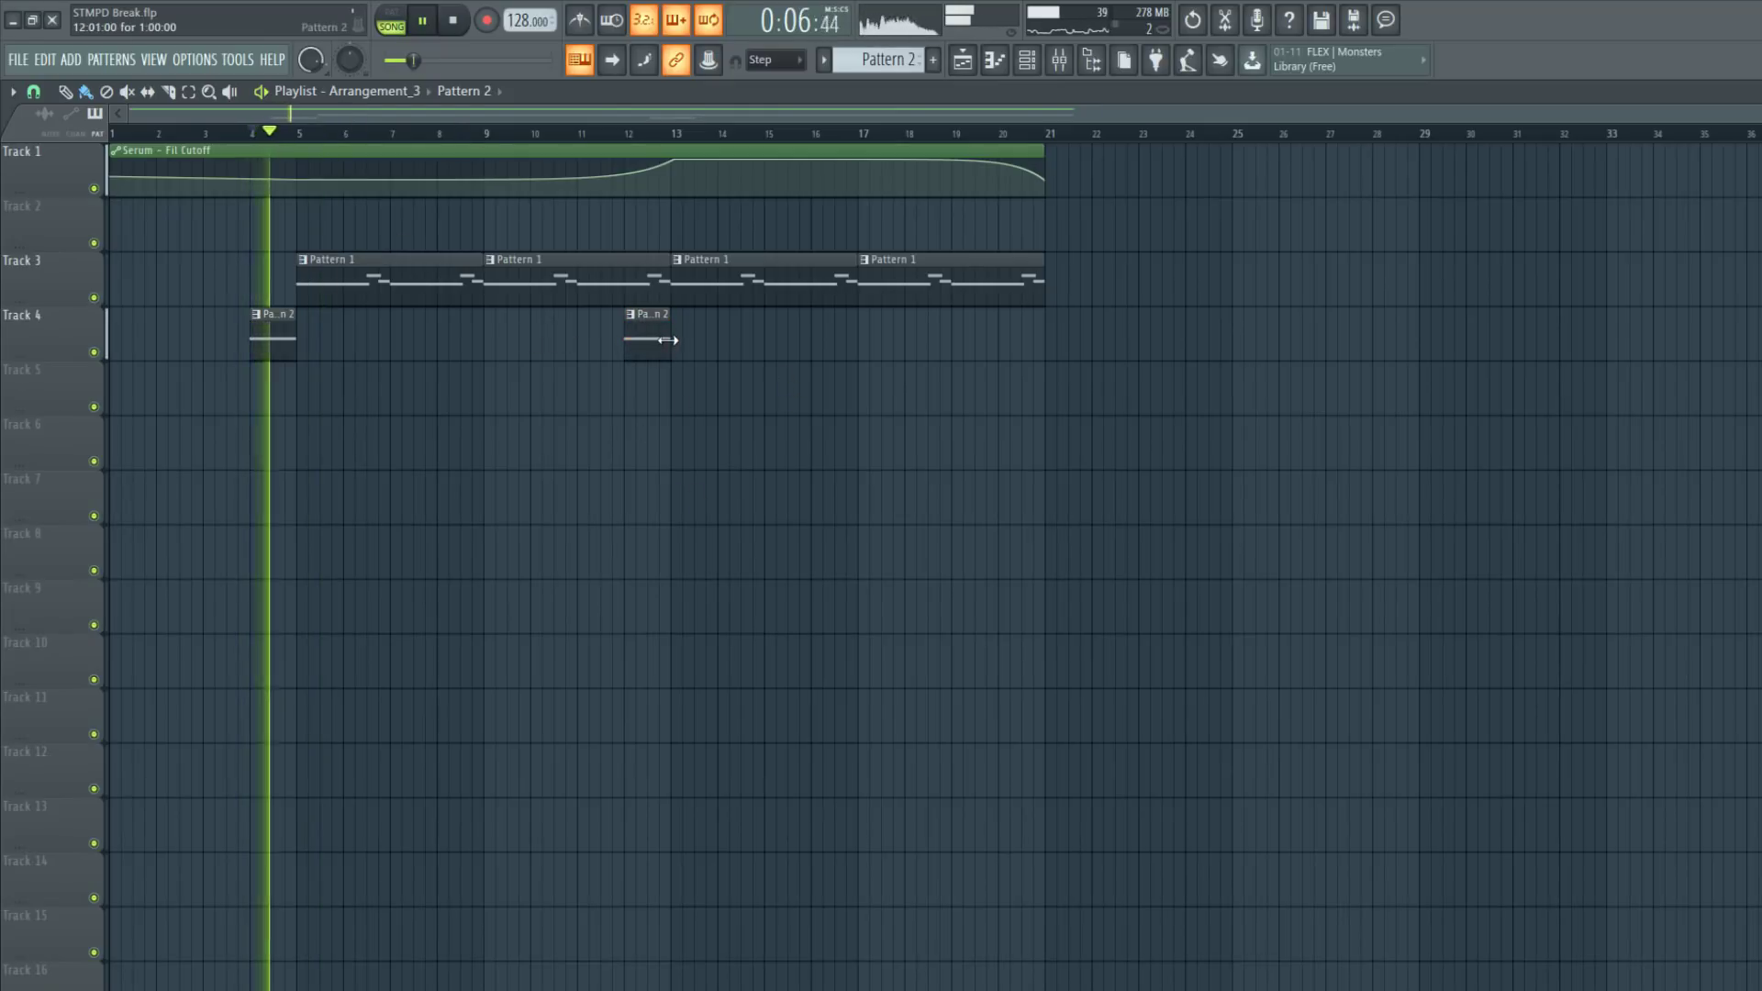
mouse_move(663, 341)
mouse_down()
mouse_move(640, 343)
mouse_move(660, 349)
mouse_up()
key(space)
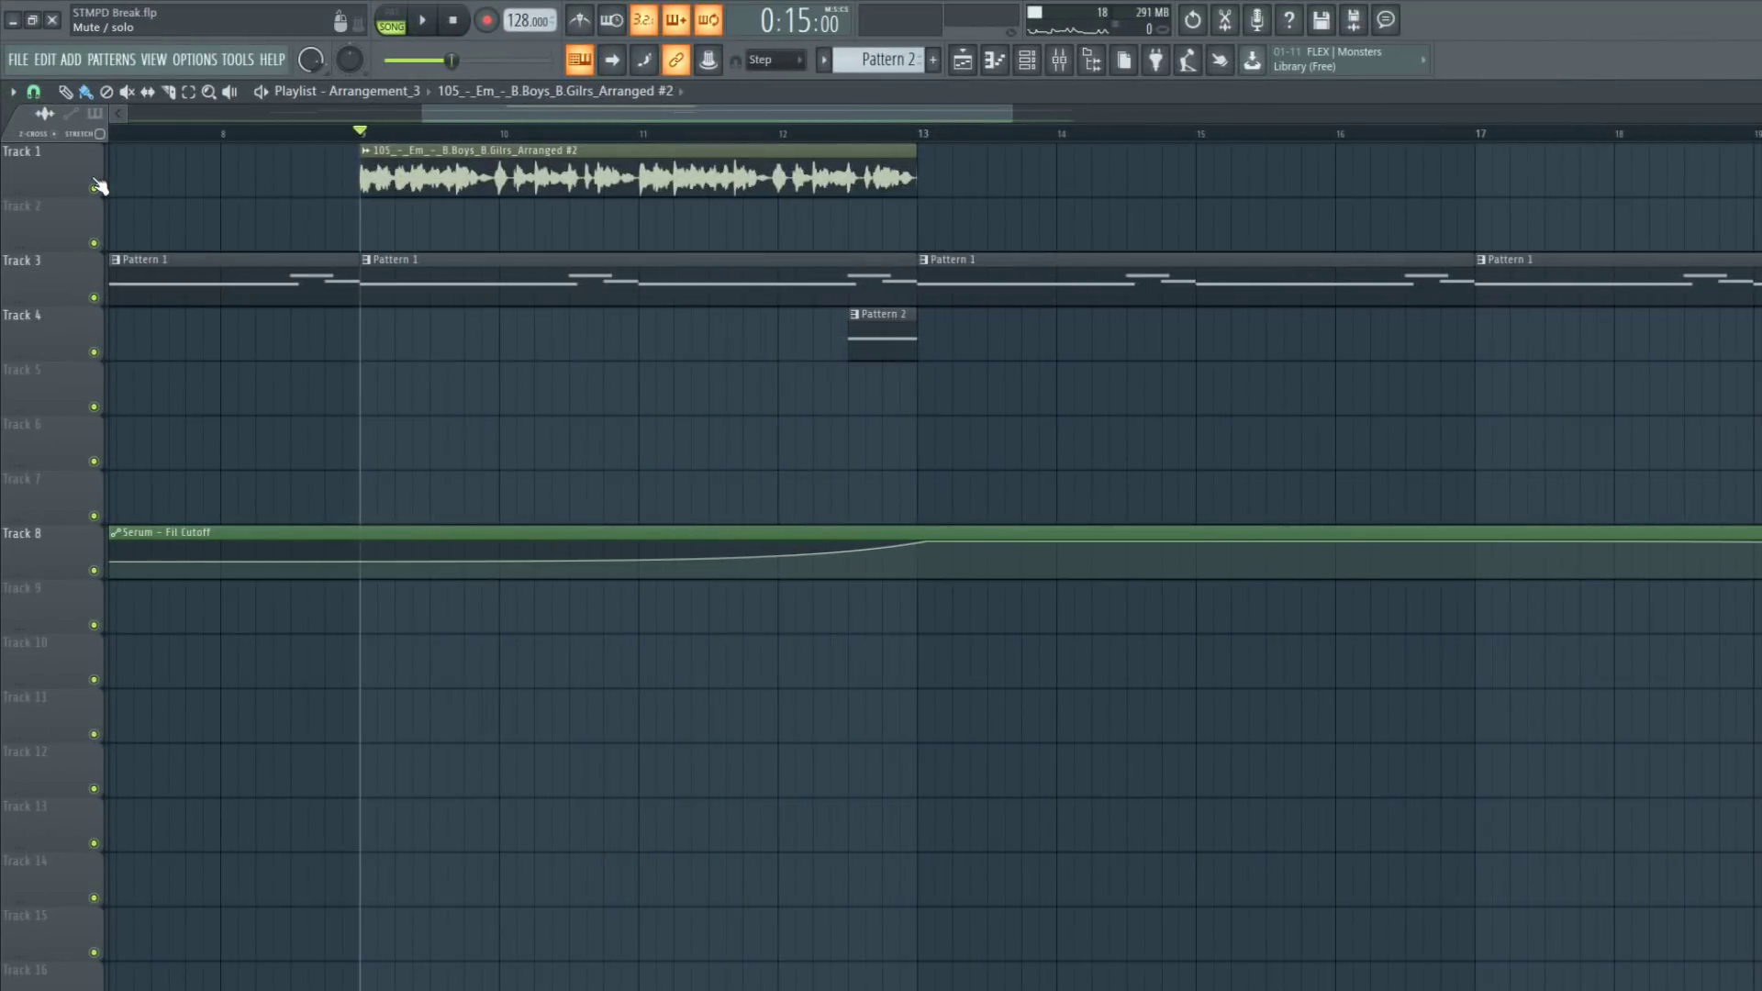
Solo Track 1 and listen to the B.Boys vocal clip from bar 9
right_click(94, 188)
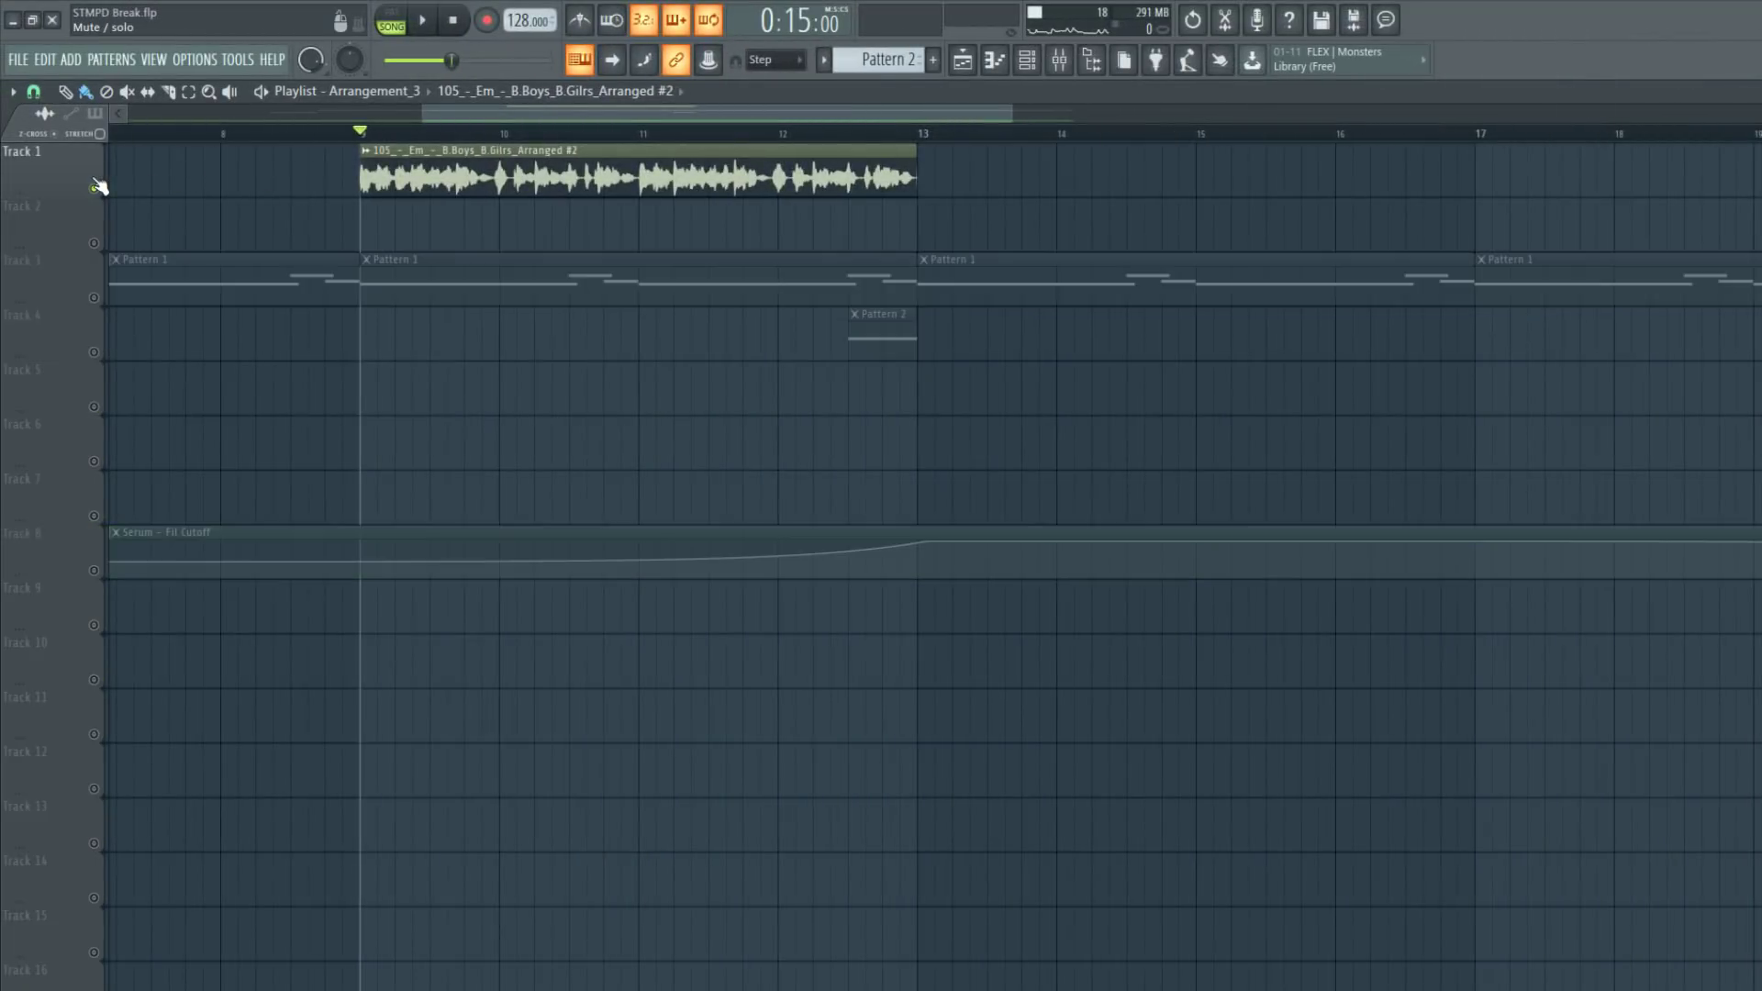
click(440, 22)
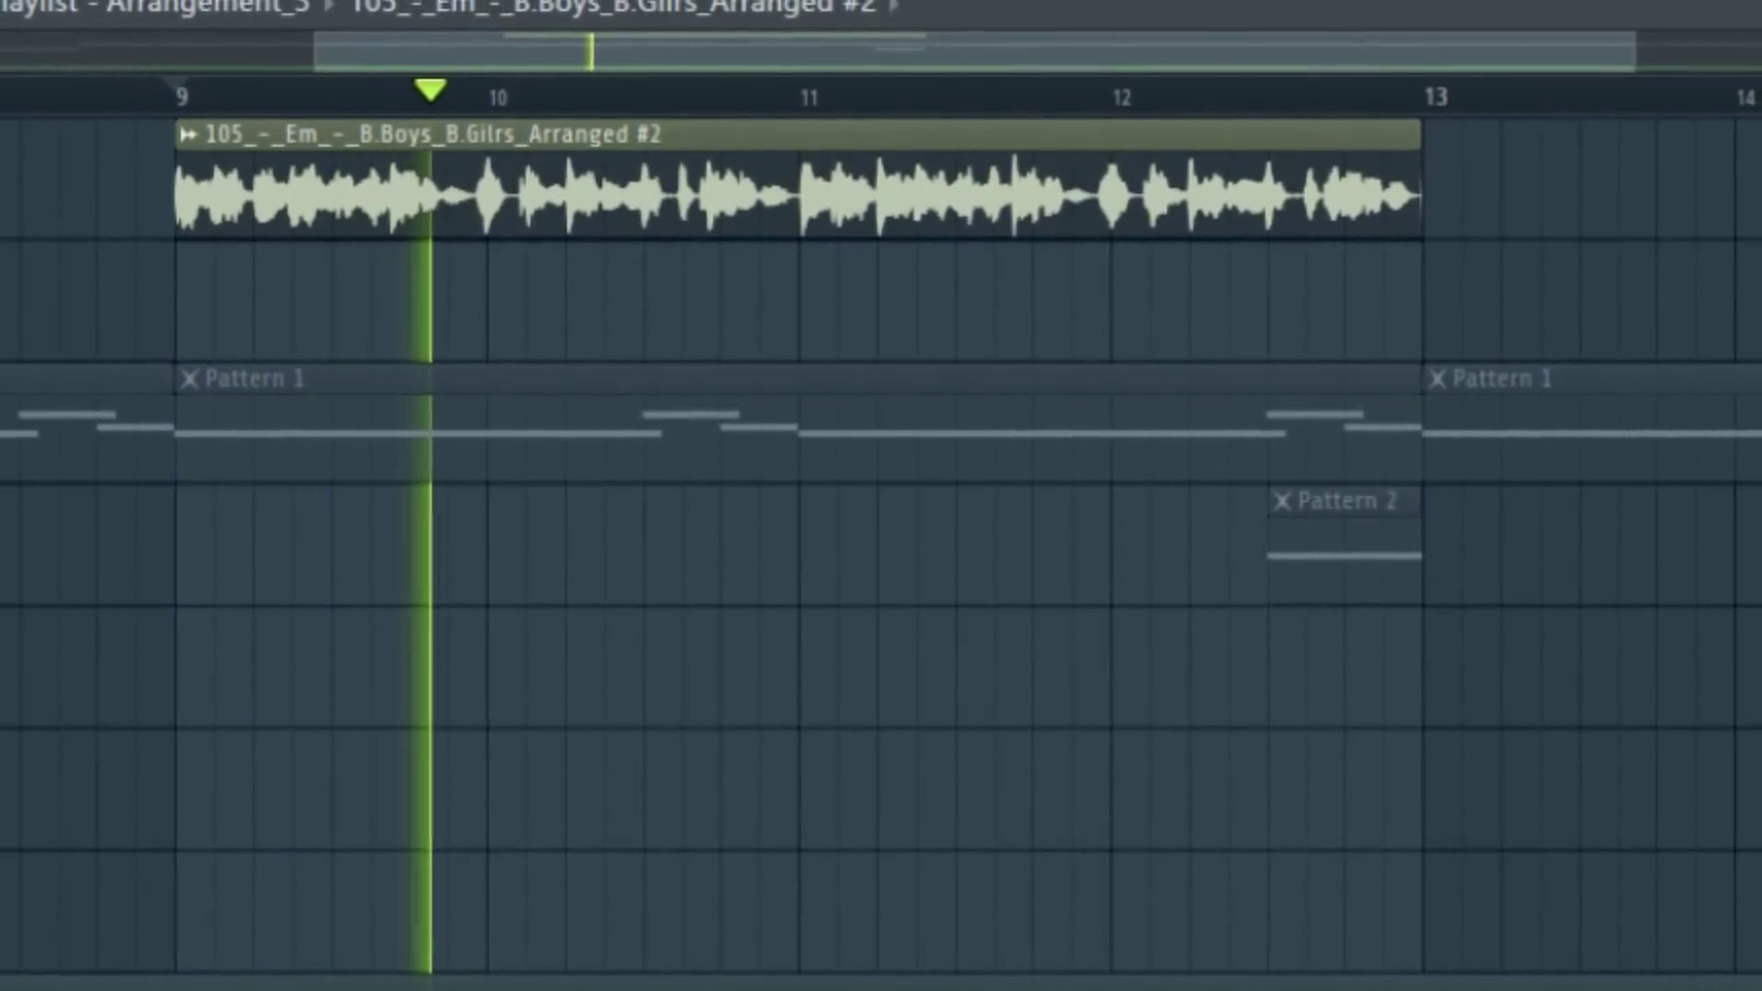
scroll(385, 55, left, 1)
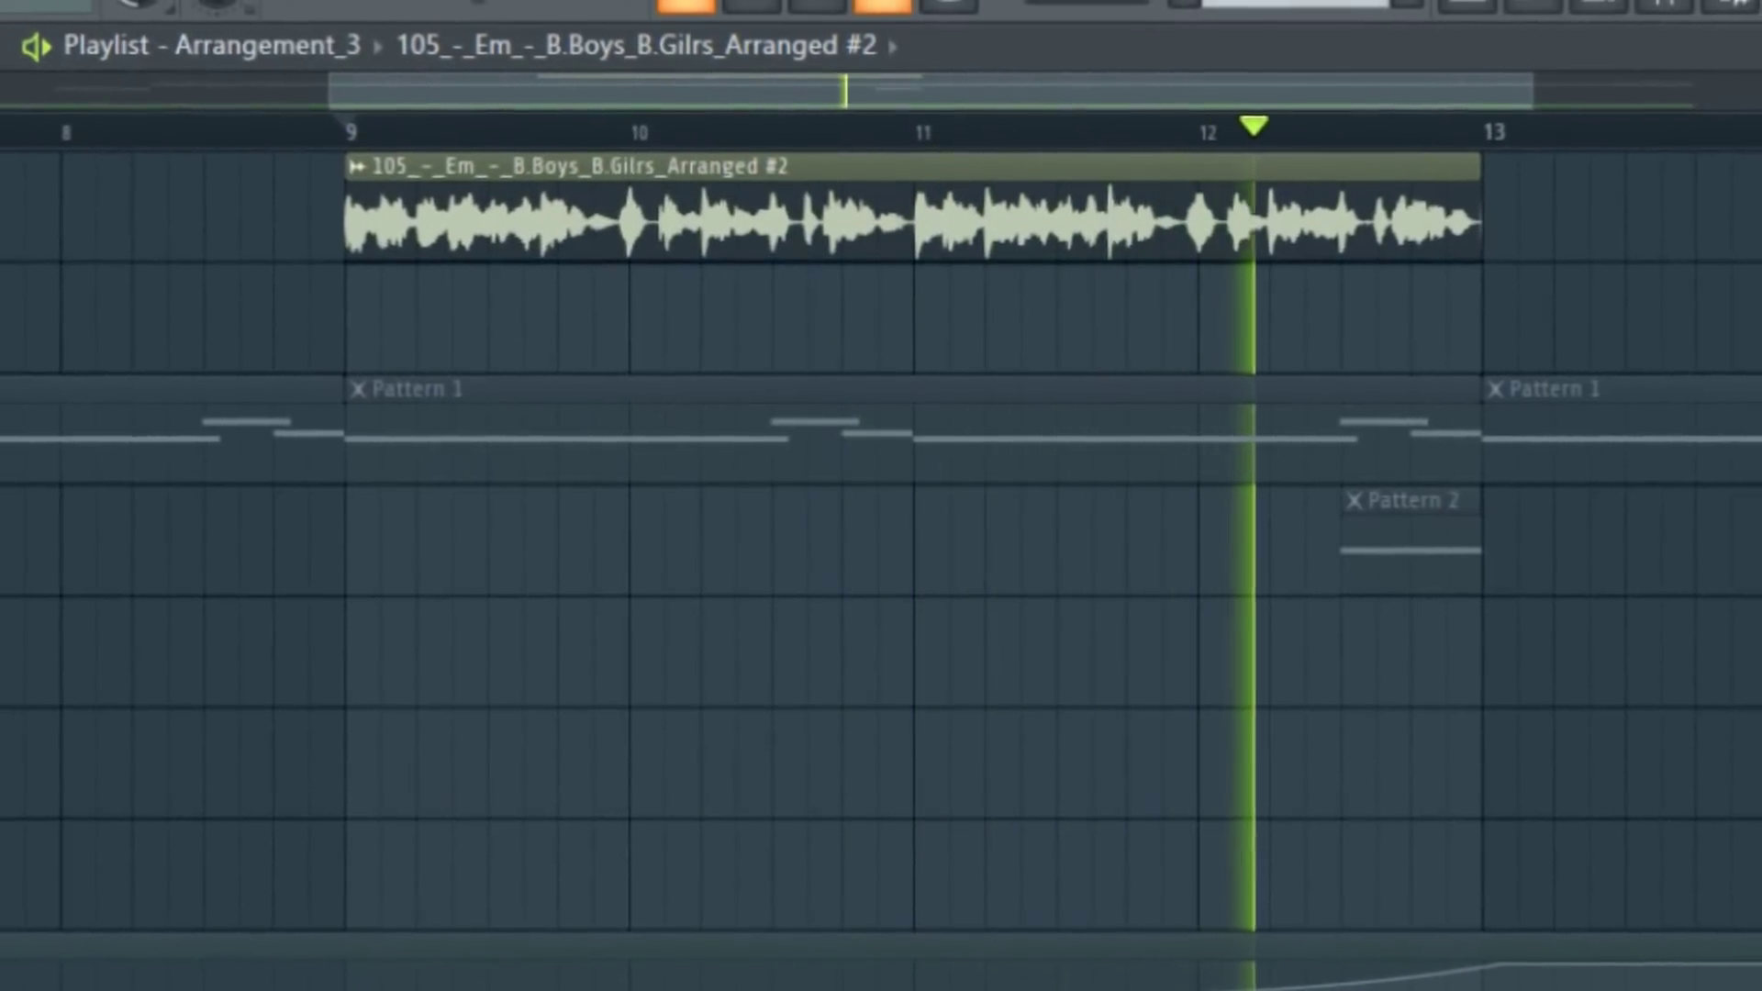
key(space)
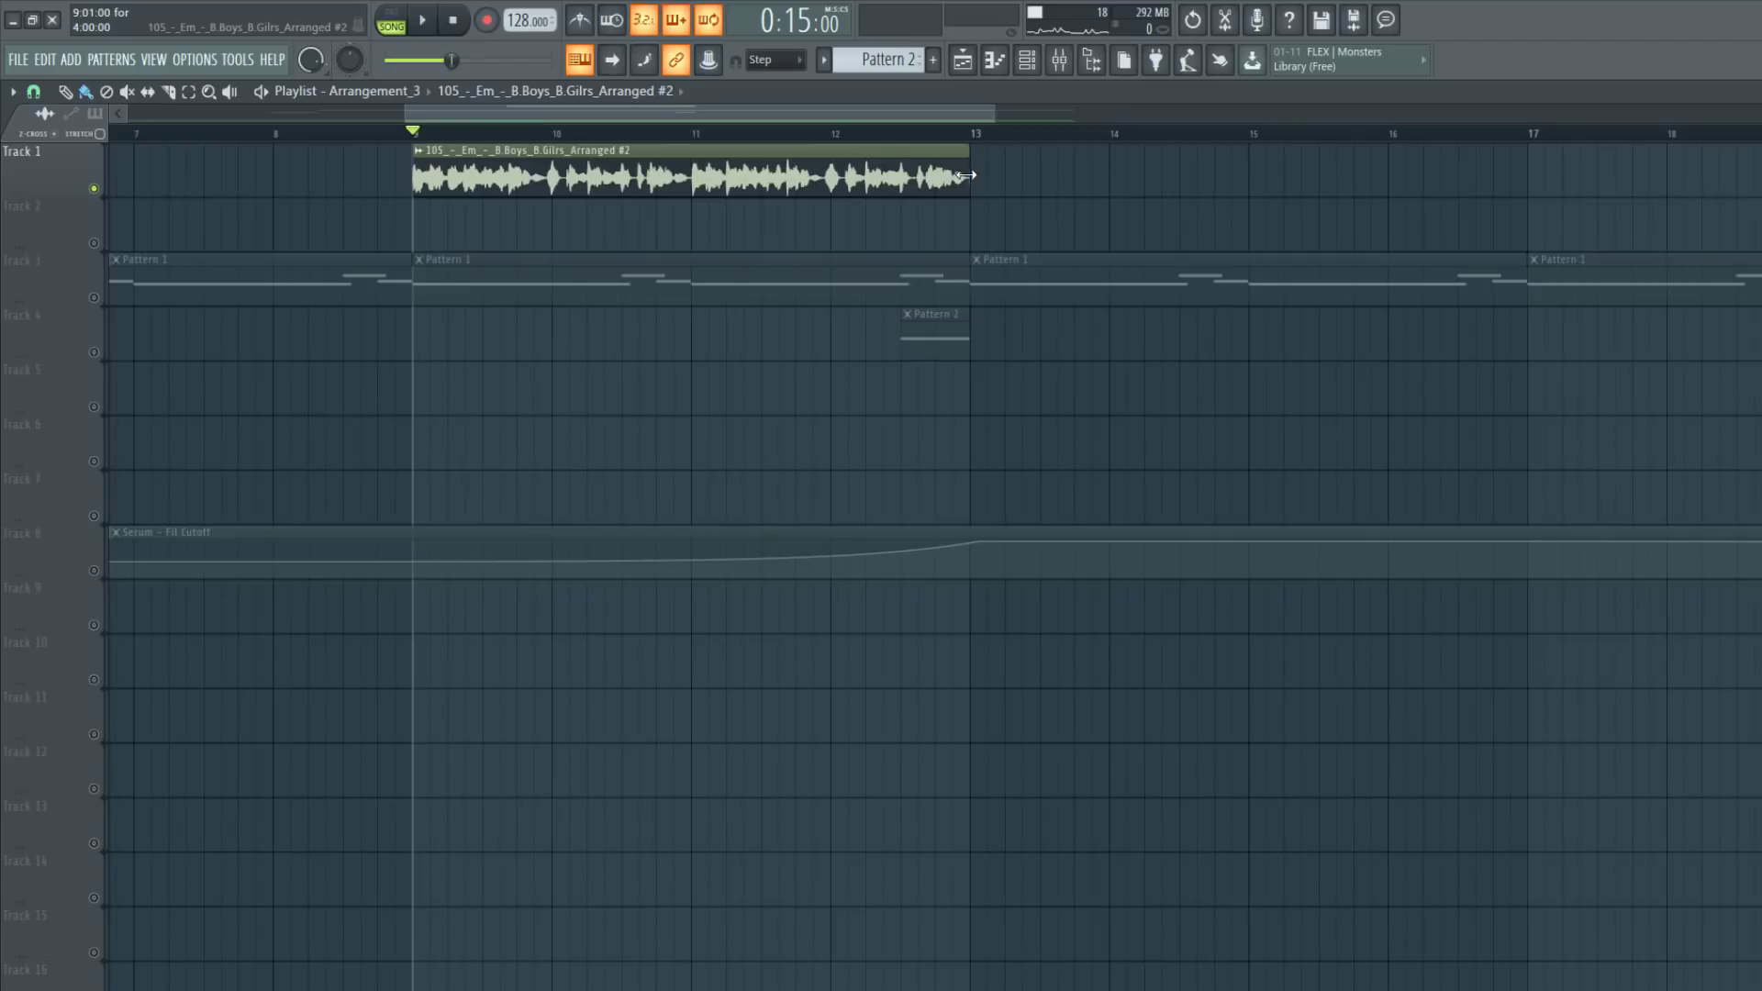
Shorten the vocal clip on Track 1 to two bars and open its sample settings
drag(966, 175, 690, 204)
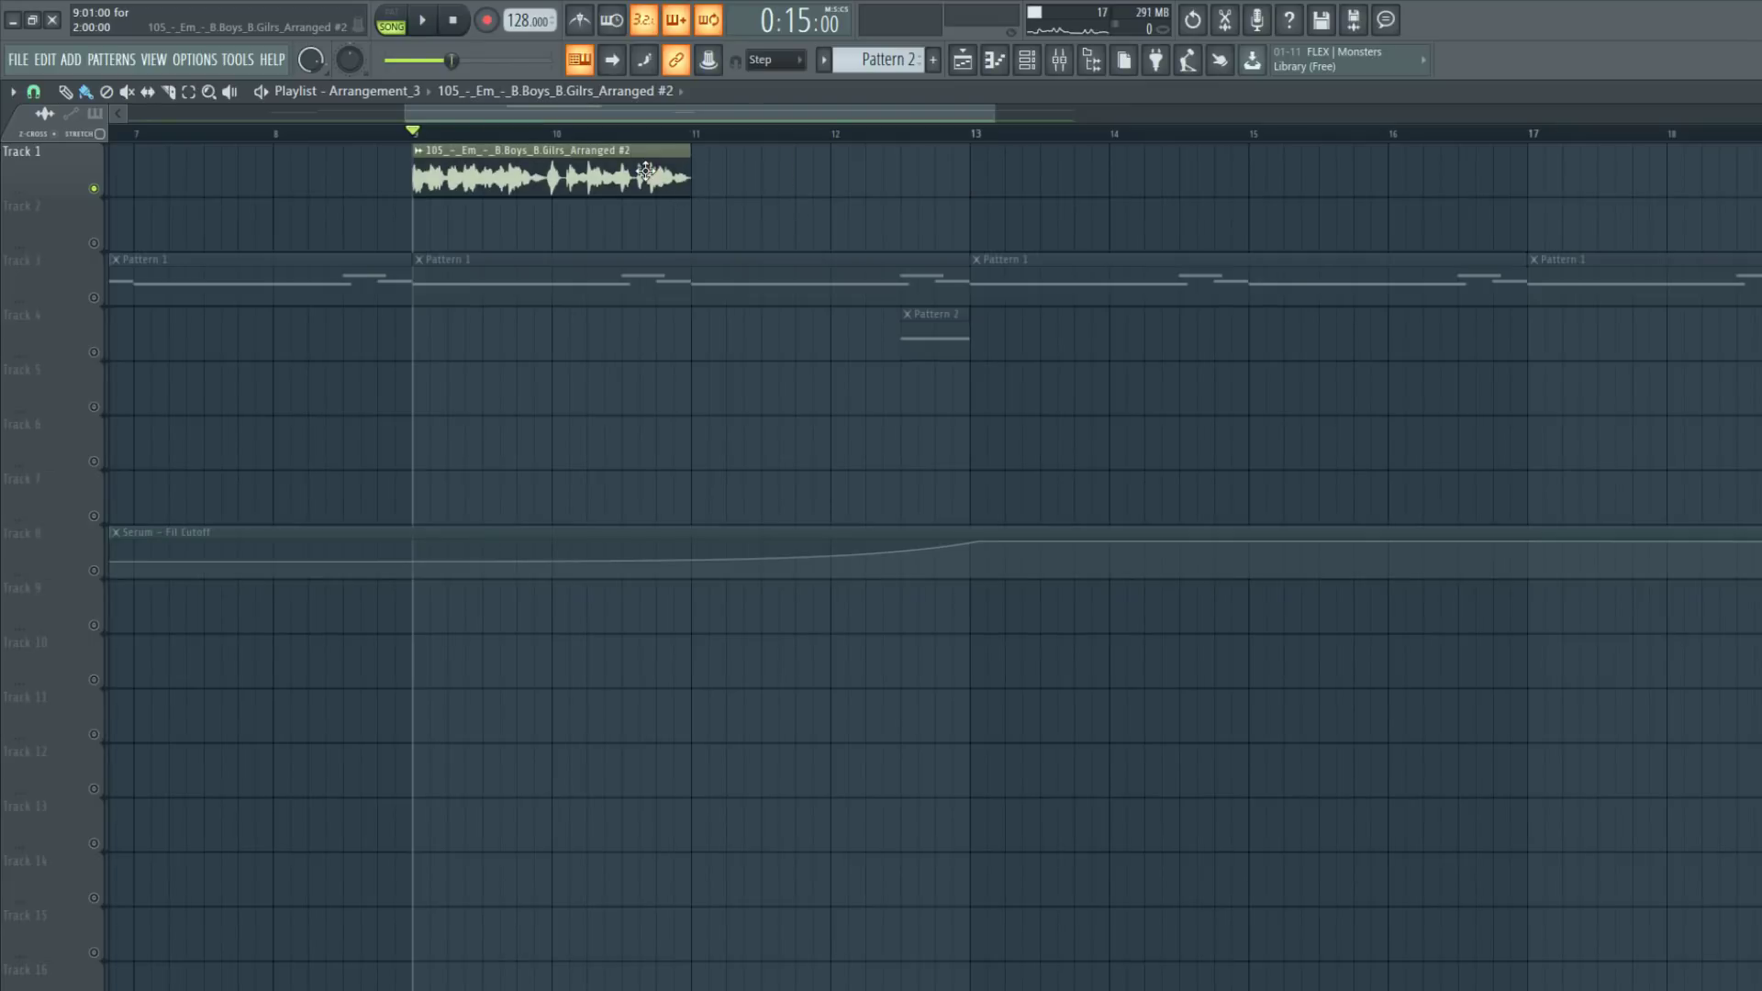
double_click(652, 178)
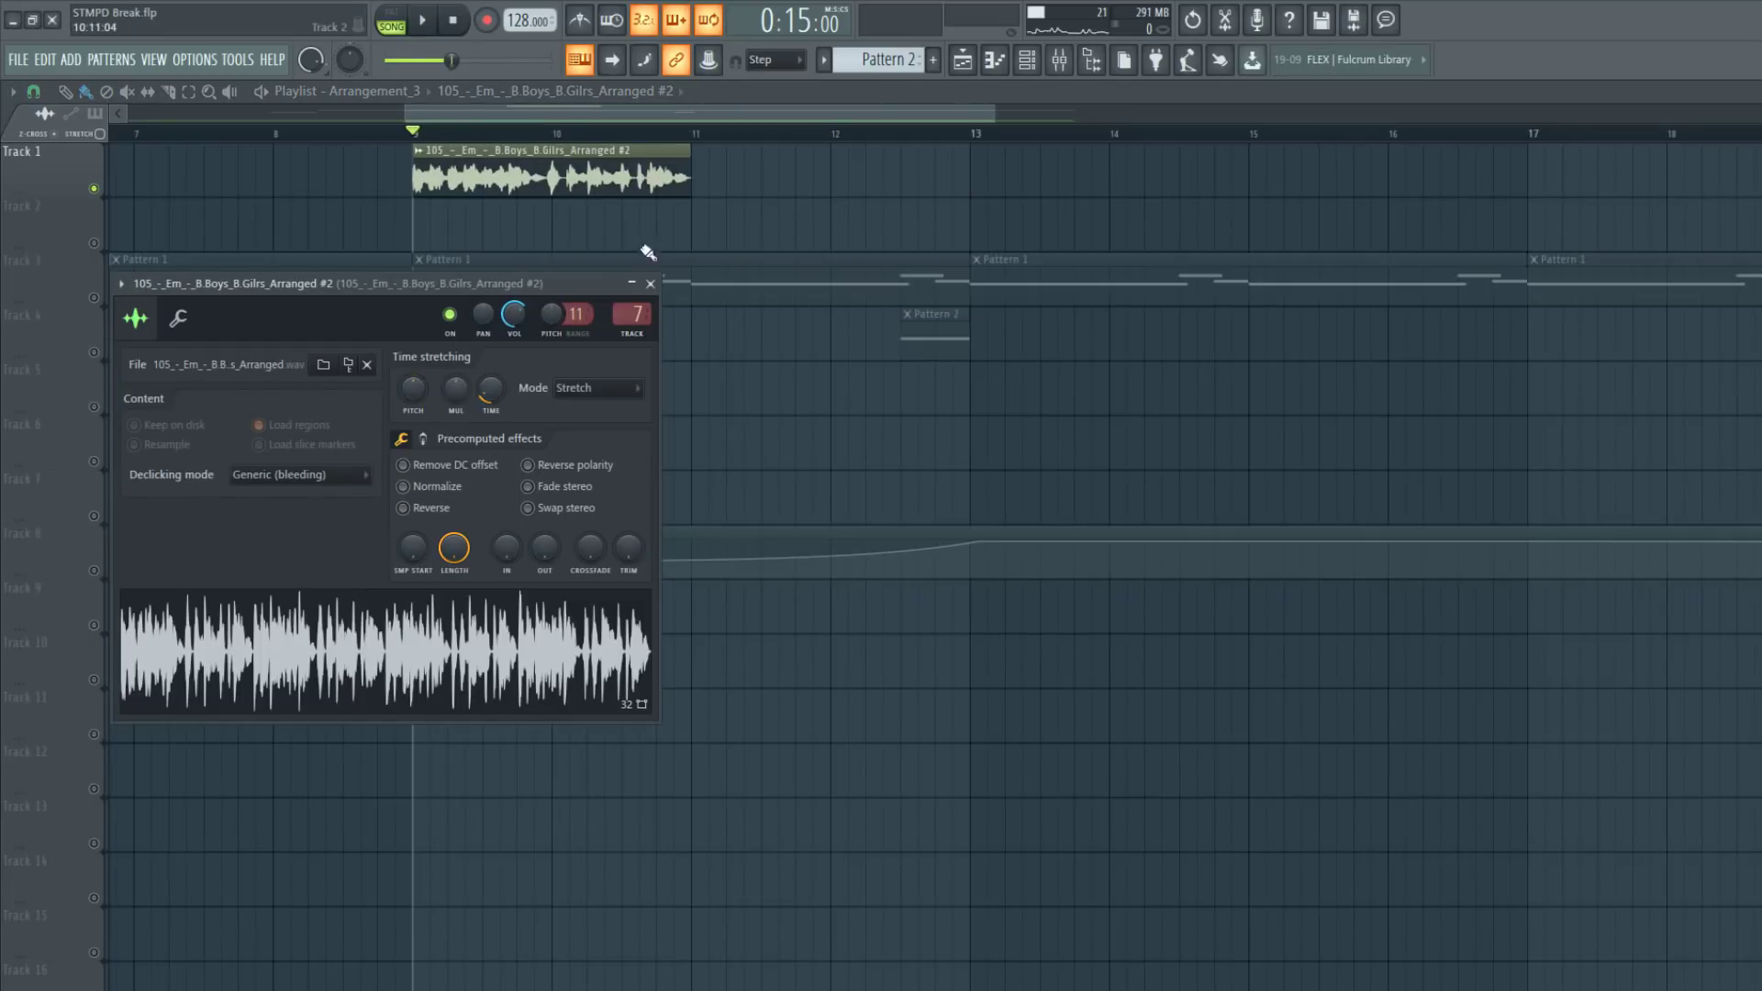
Raise the time-stretching pitch of the Track 1 vocal sample, audition the clip before and after, and close its settings
key(Escape)
key(space)
key(space)
double_click(565, 181)
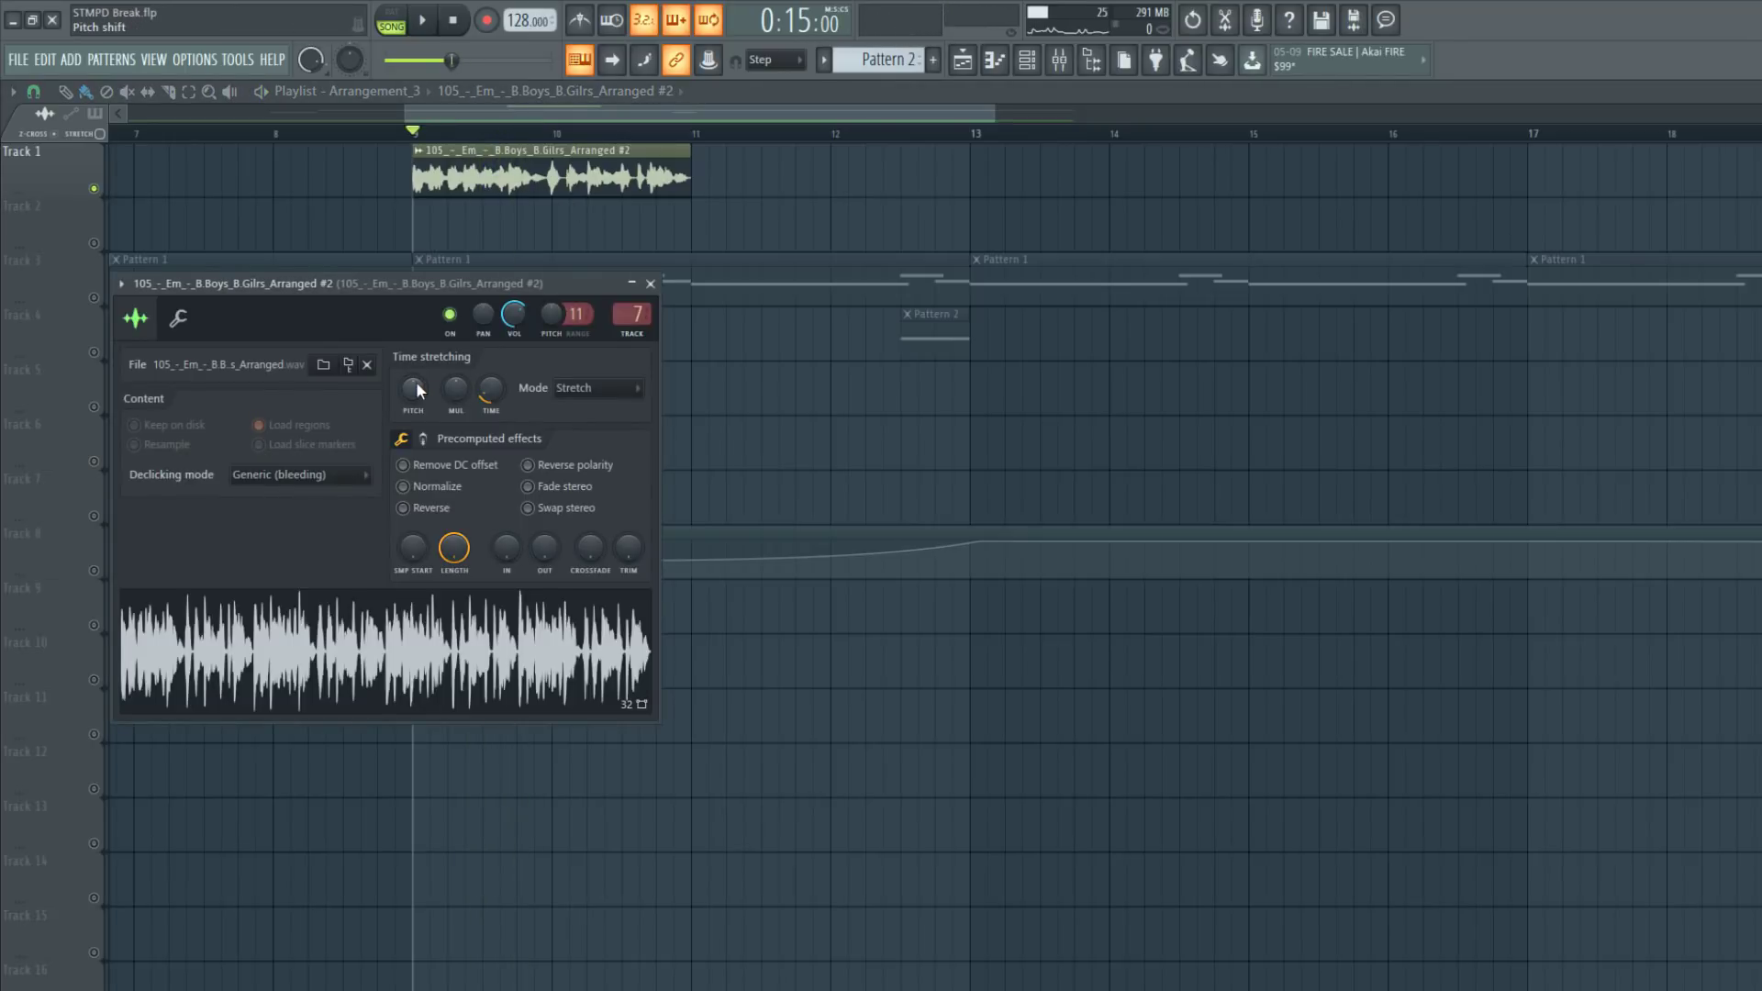
key(space)
key(space)
key(space)
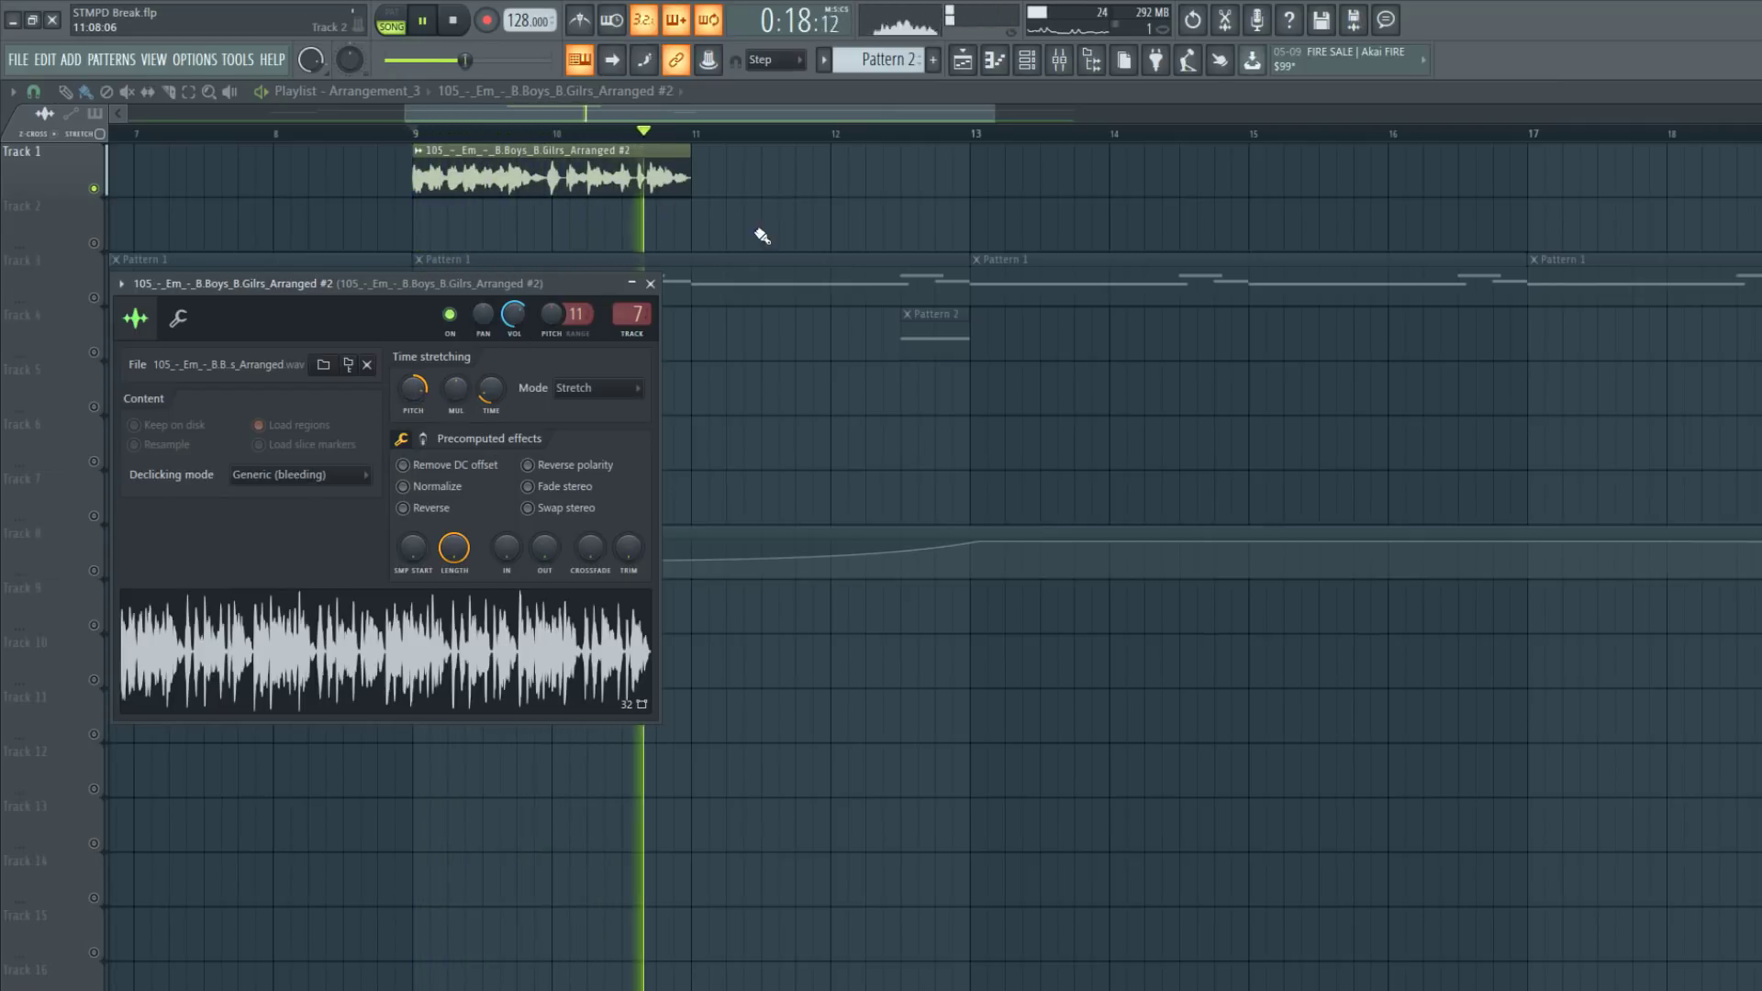
click(651, 284)
click(456, 23)
Repeat the two-bar vocal clip on Track 1 up to bar 21 and play it back
click(701, 207)
drag(740, 222, 467, 165)
scroll(831, 188, down, 3)
key(ctrl+b)
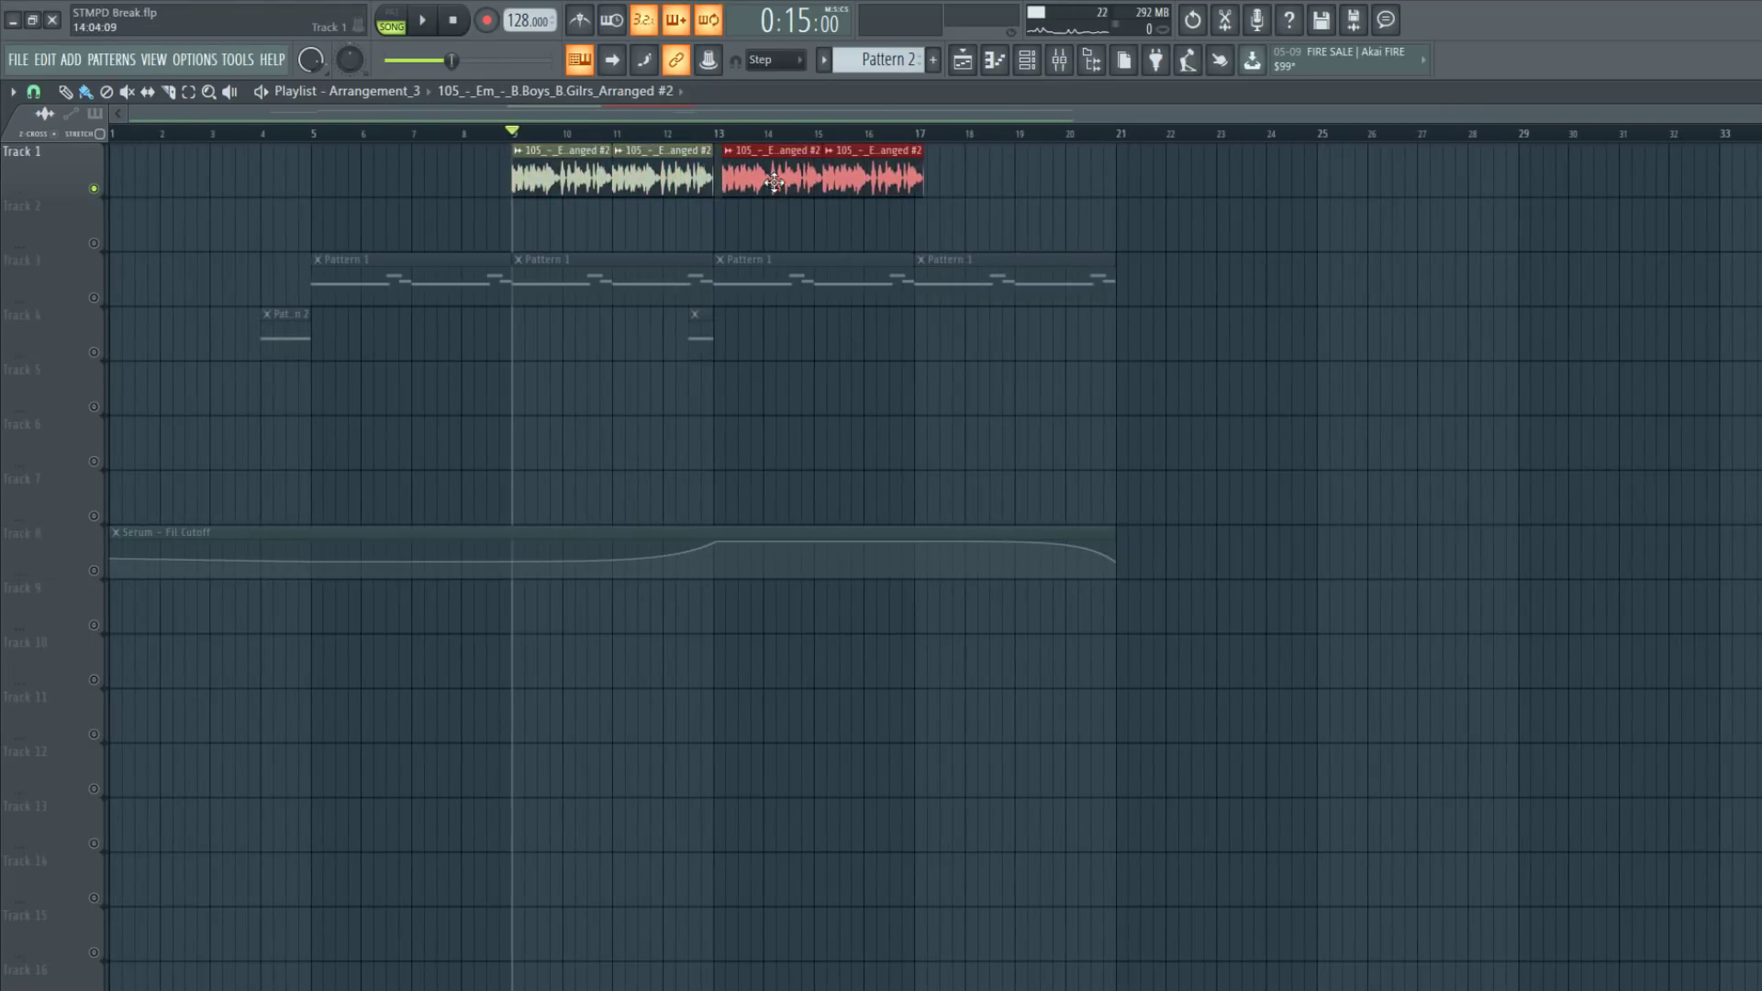
key(ctrl+b)
key(space)
key(space)
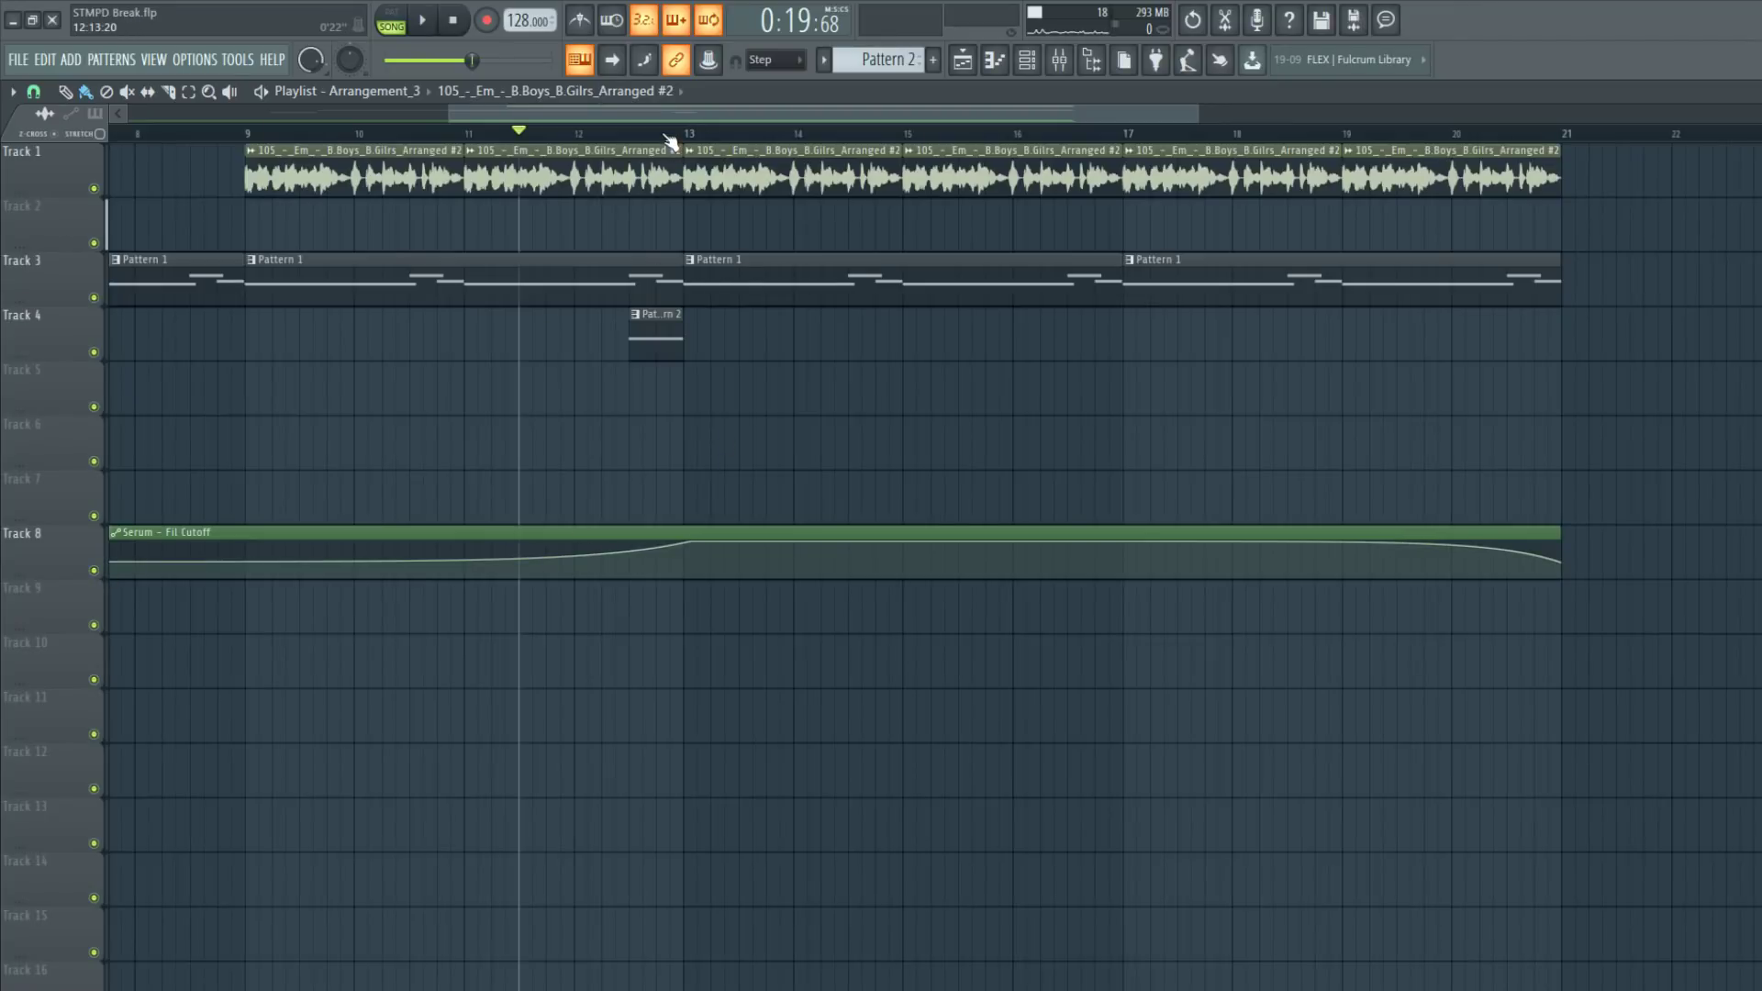
Place the 105_-_Em_-_B.Boys_B.Gilrs_Arranged clip on Track 2 at bar 13, solo it and shorten it to two bars
click(717, 236)
right_click(94, 243)
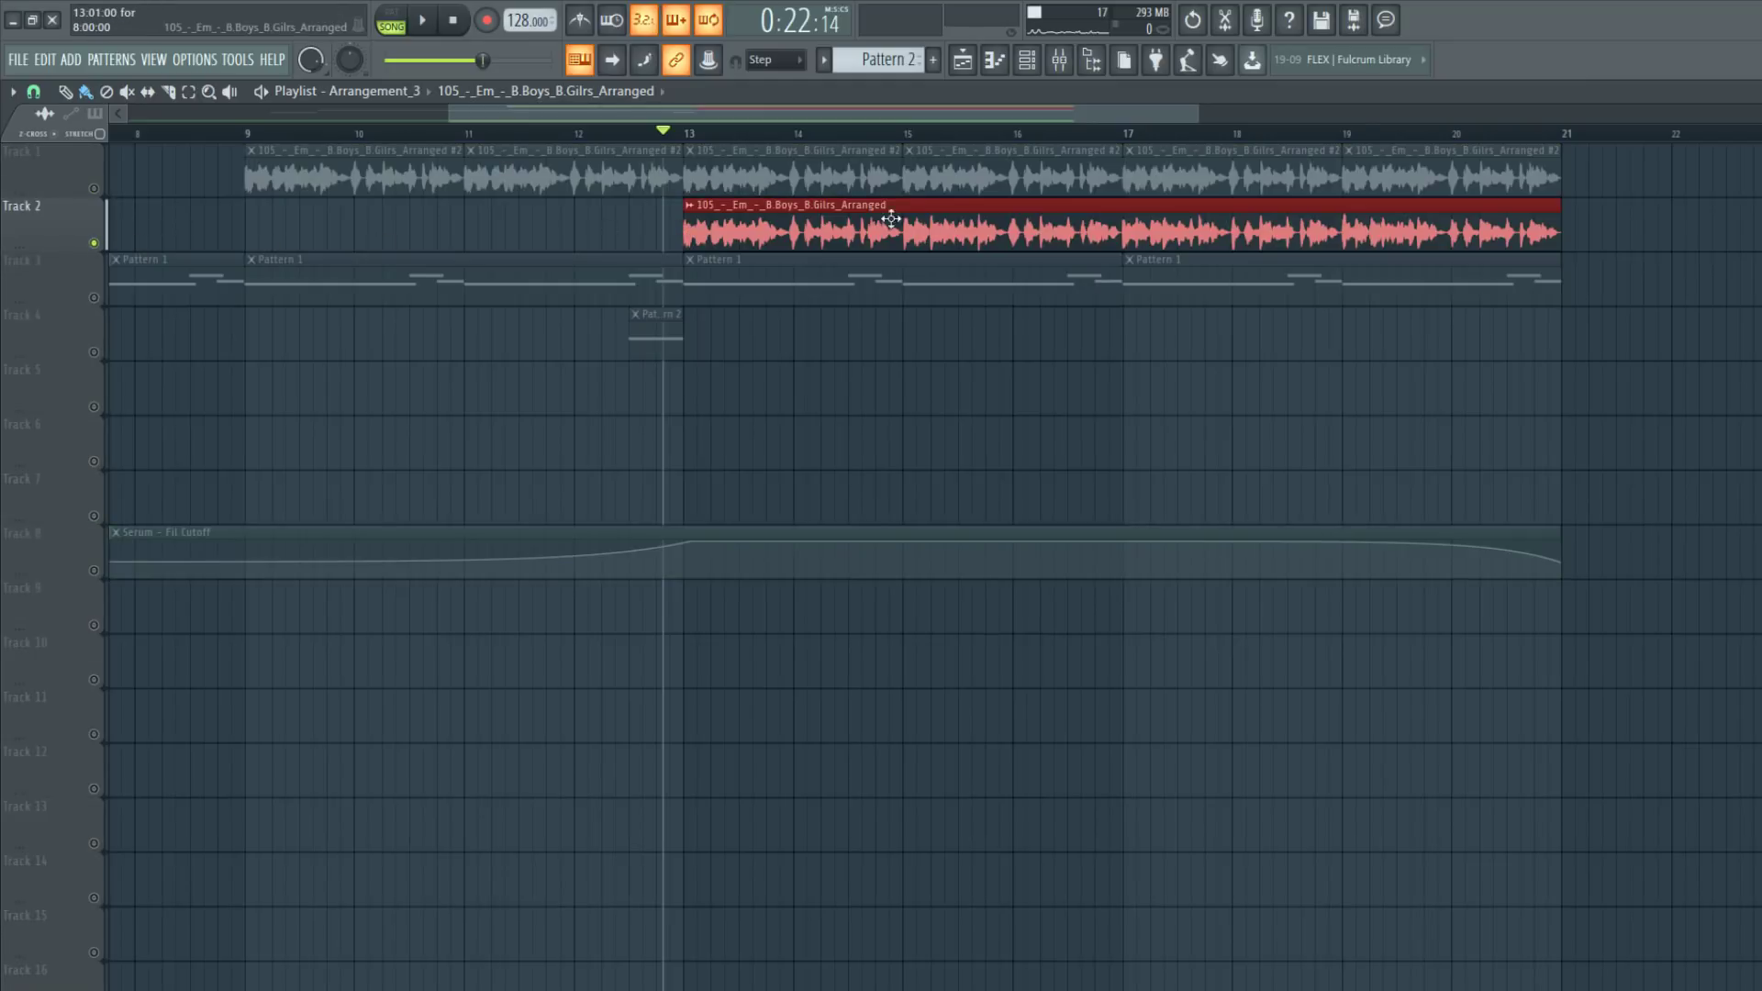
key(space)
drag(1559, 240, 883, 244)
Duplicate the two-bar vocal clip on Track 2 until the copies reach bar 21
click(1000, 232)
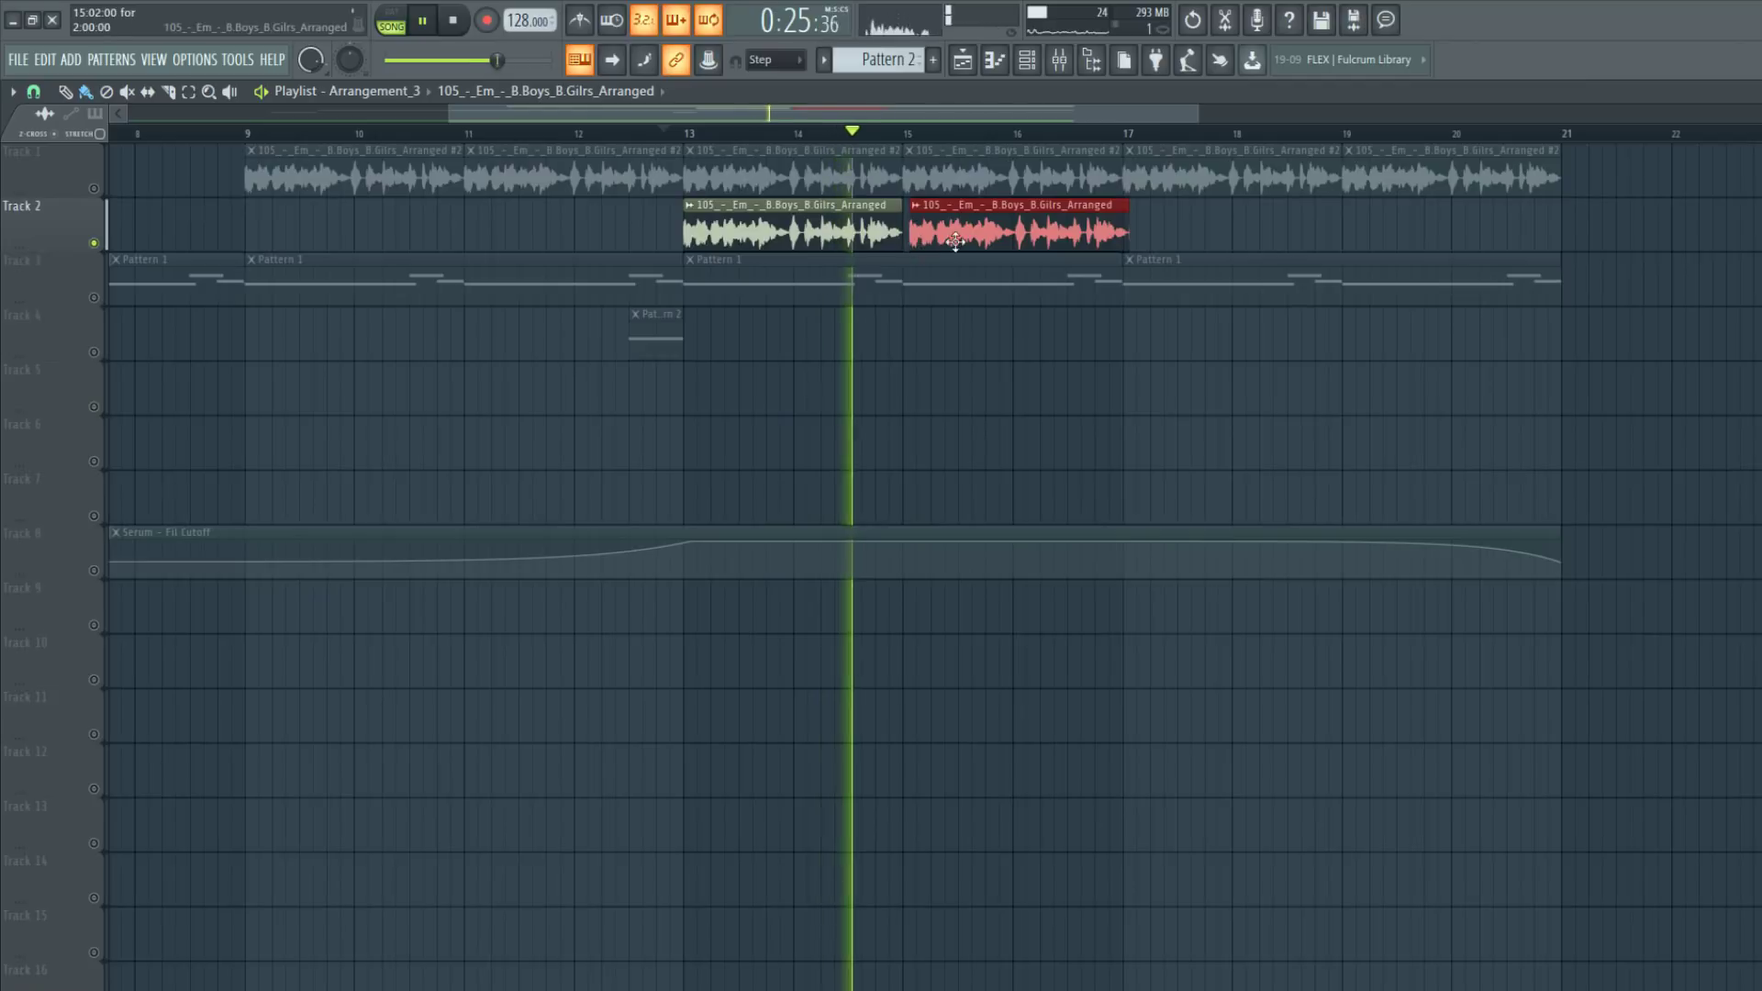
key(ctrl+b)
key(ctrl+b)
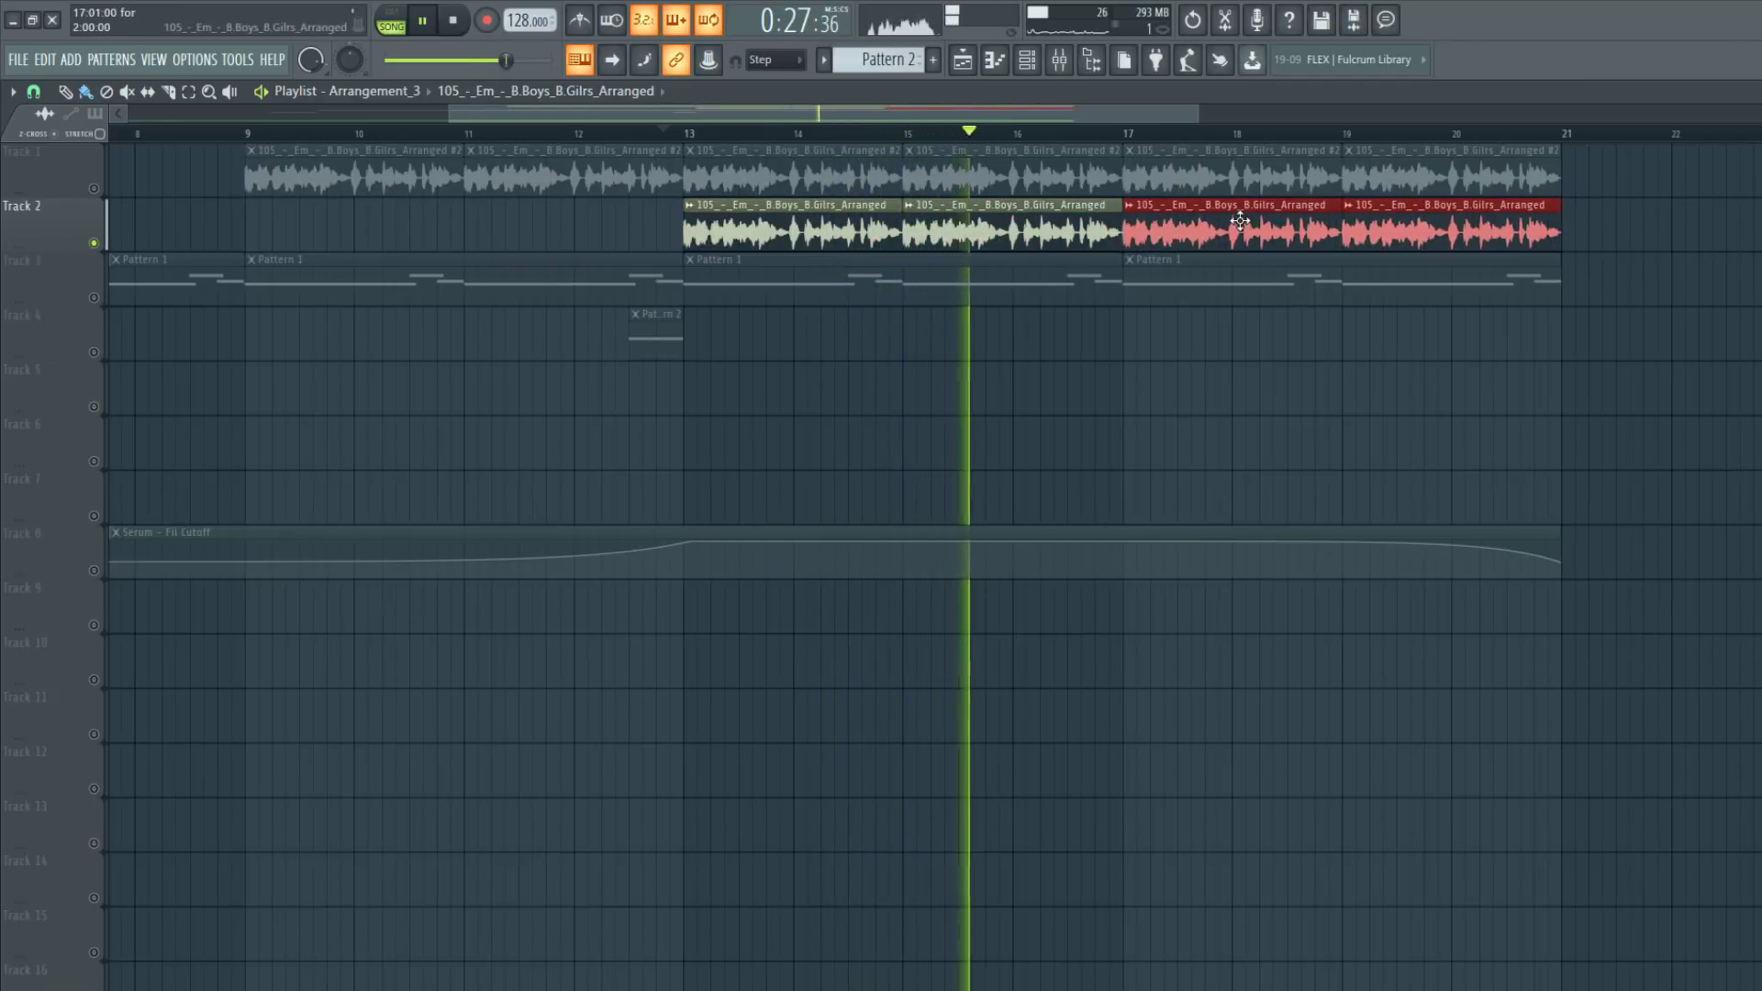
Unsolo Track 2 and play the full arrangement from just before bar 13
right_click(111, 194)
right_click(94, 243)
right_click(1031, 409)
scroll(786, 138, down, 3)
click(794, 133)
key(space)
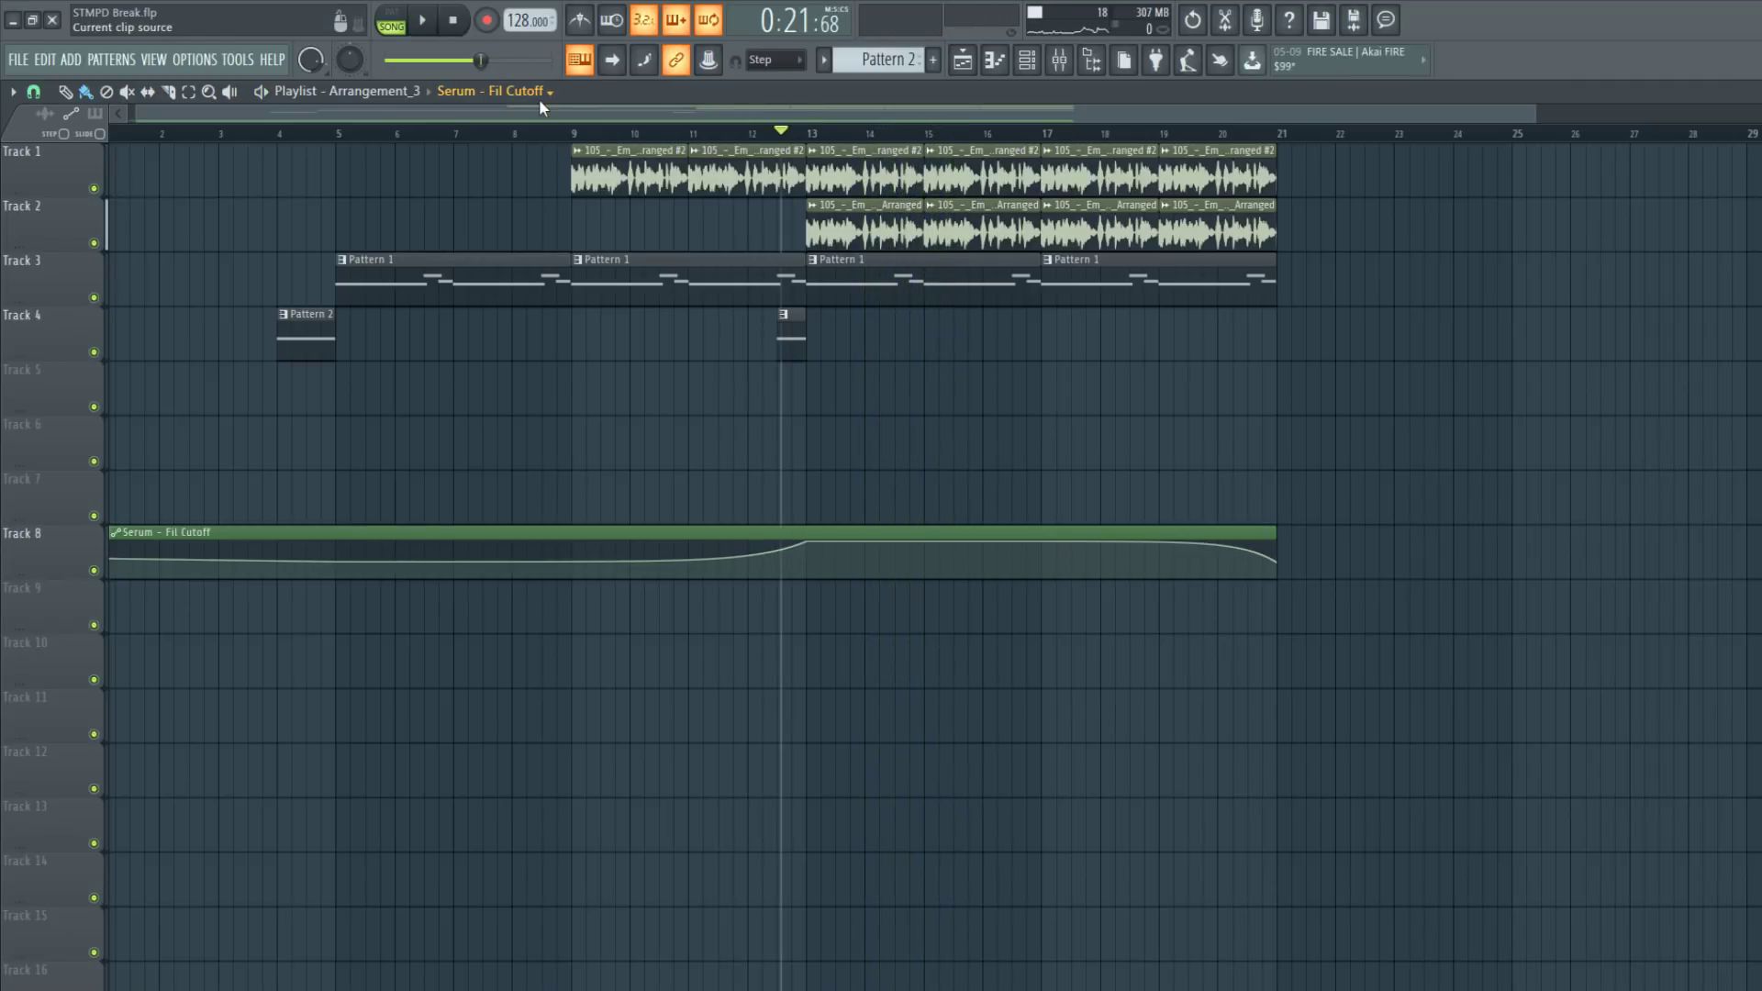
Shift the lower tracks down by one and place the B.Boys_B.Gilrs_Arranged #3 vocal on Track 3 at bar 13
click(595, 181)
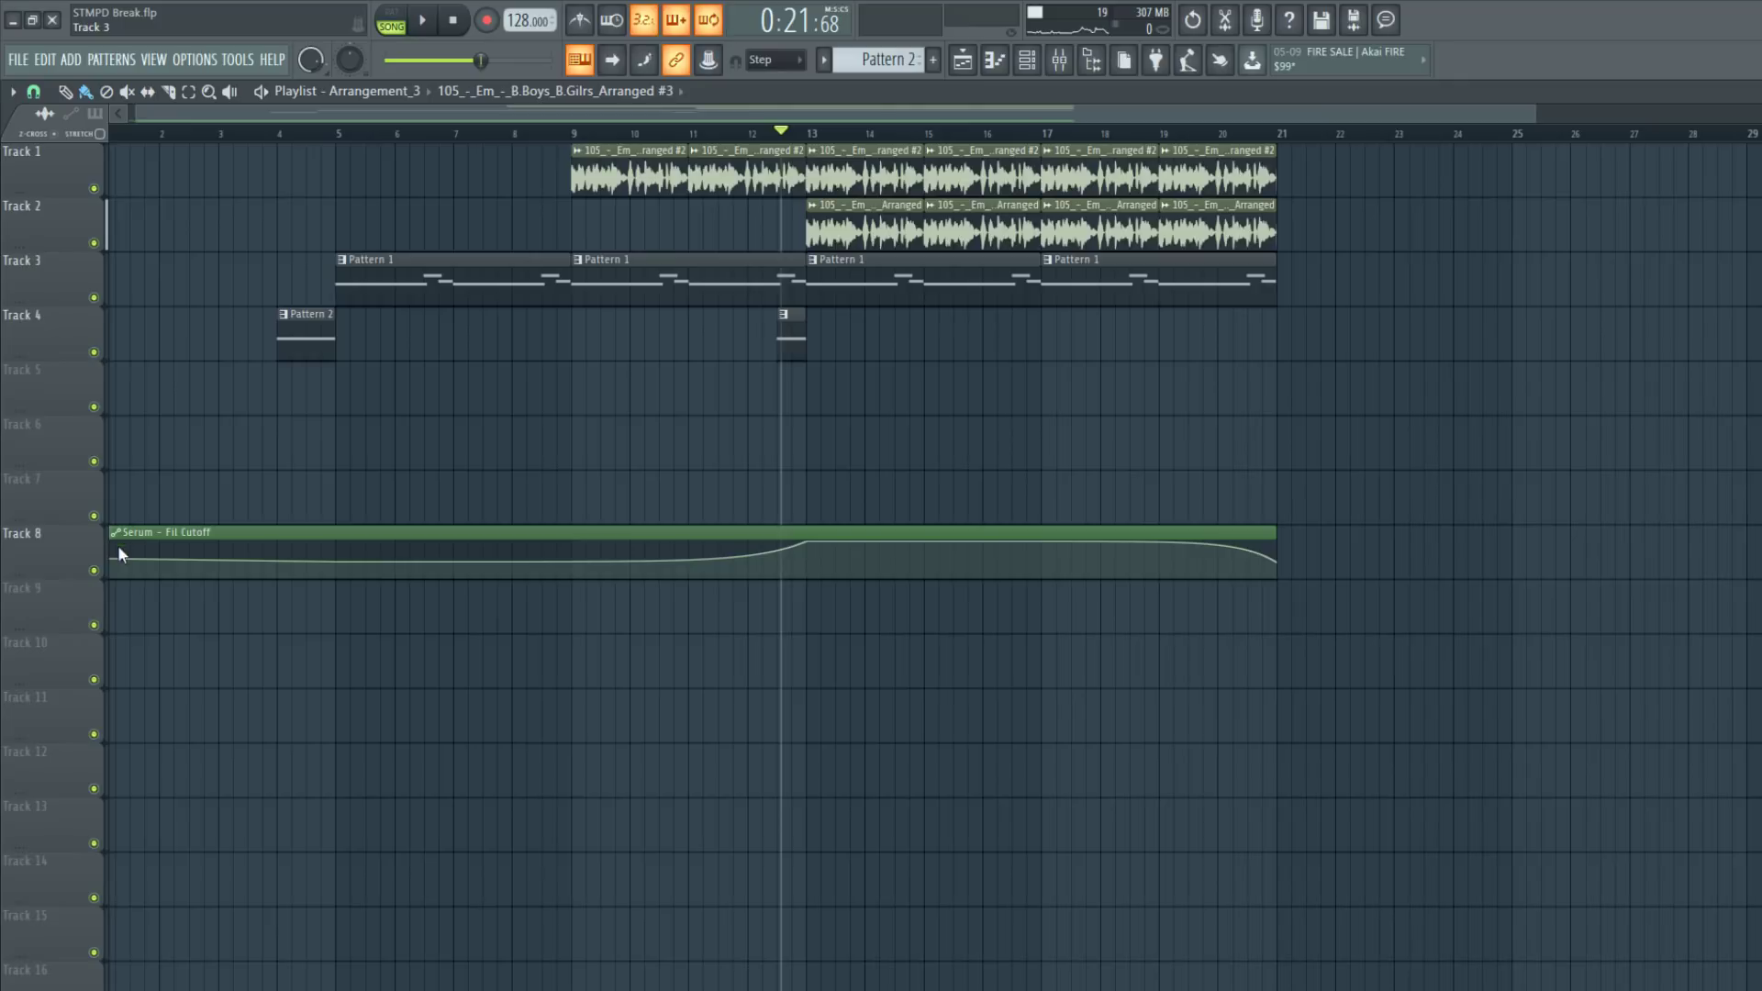
drag(119, 554, 126, 592)
click(807, 298)
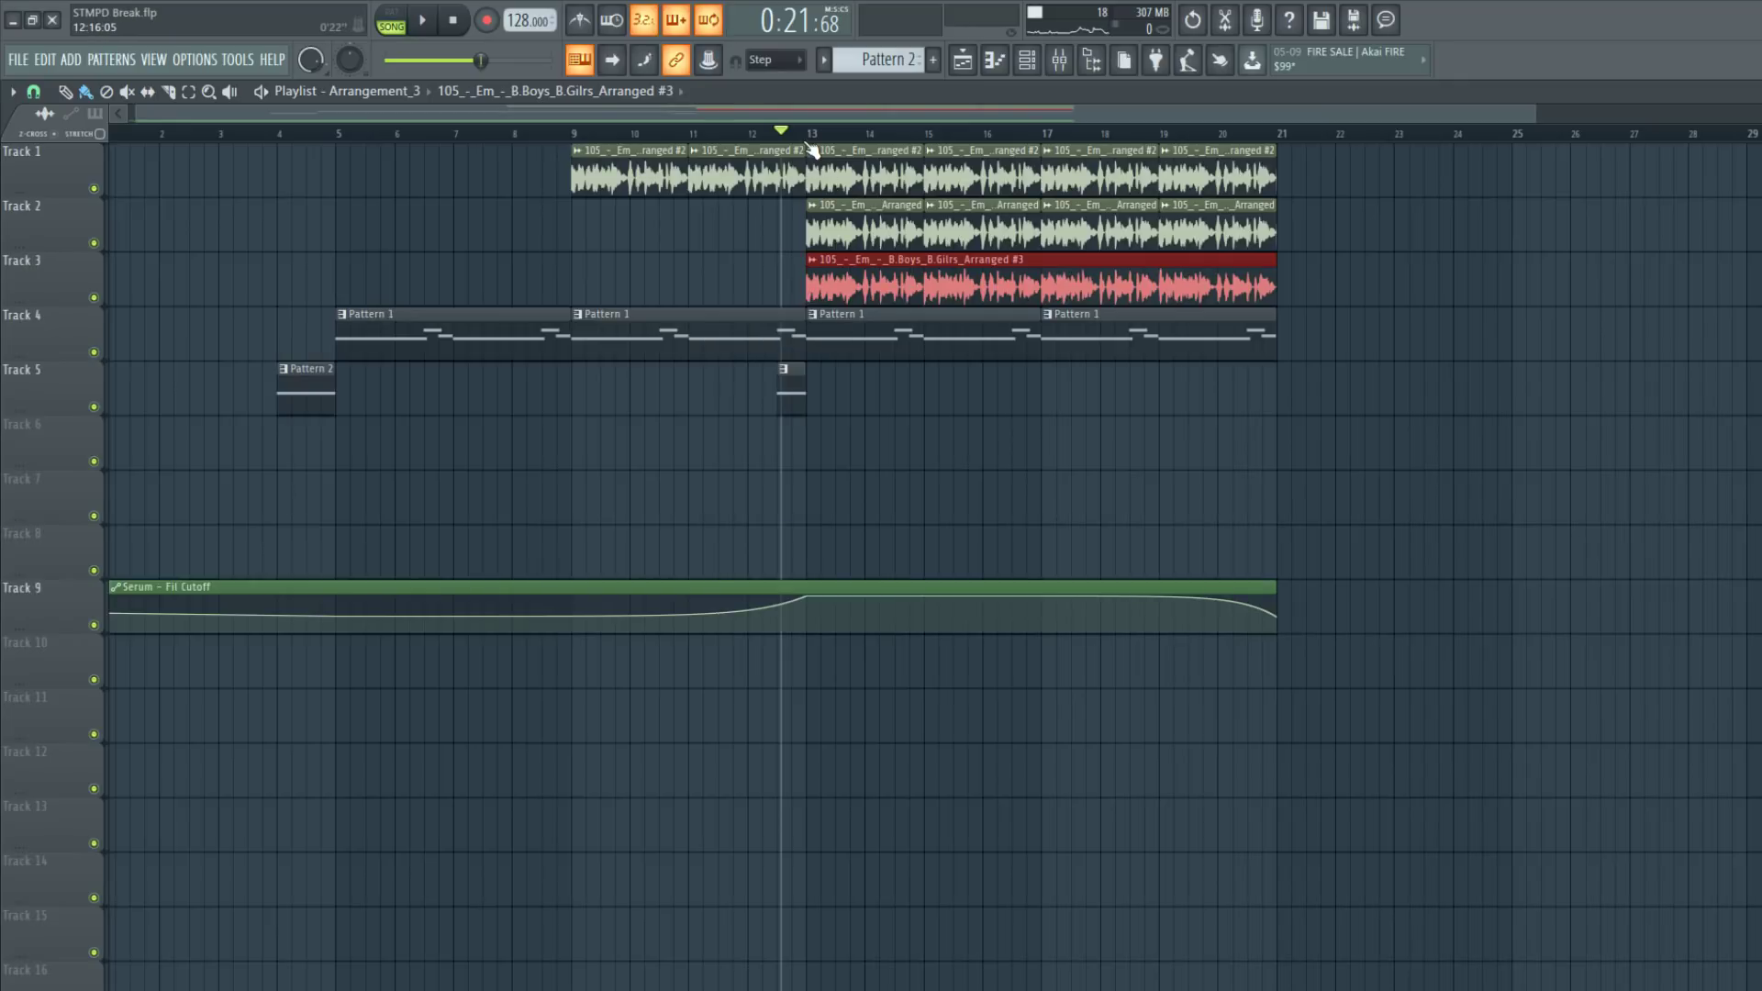
Solo Track 3, play the new vocal clip and shorten it to two bars
right_click(95, 299)
key(space)
drag(1274, 286, 922, 295)
scroll(922, 296, up, 3)
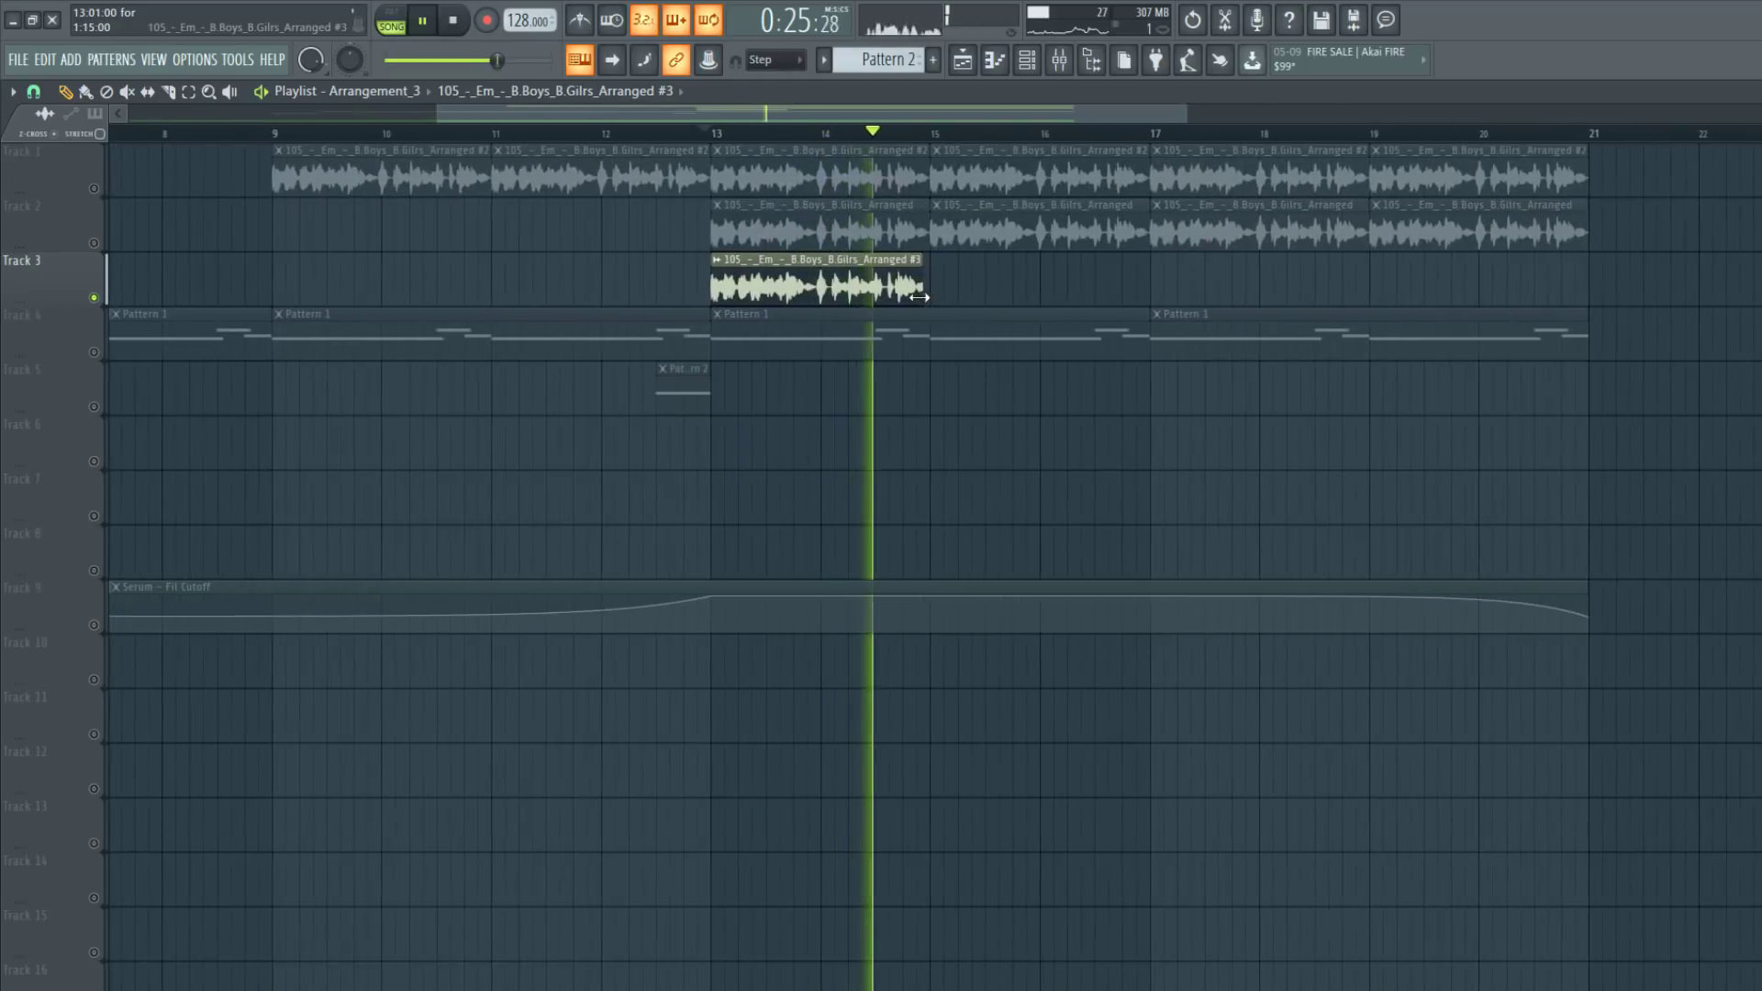
key(space)
Examine the Vocodex settings on the mixer's Vocoder track while playing the soloed vocal, and close the windows
key(F9)
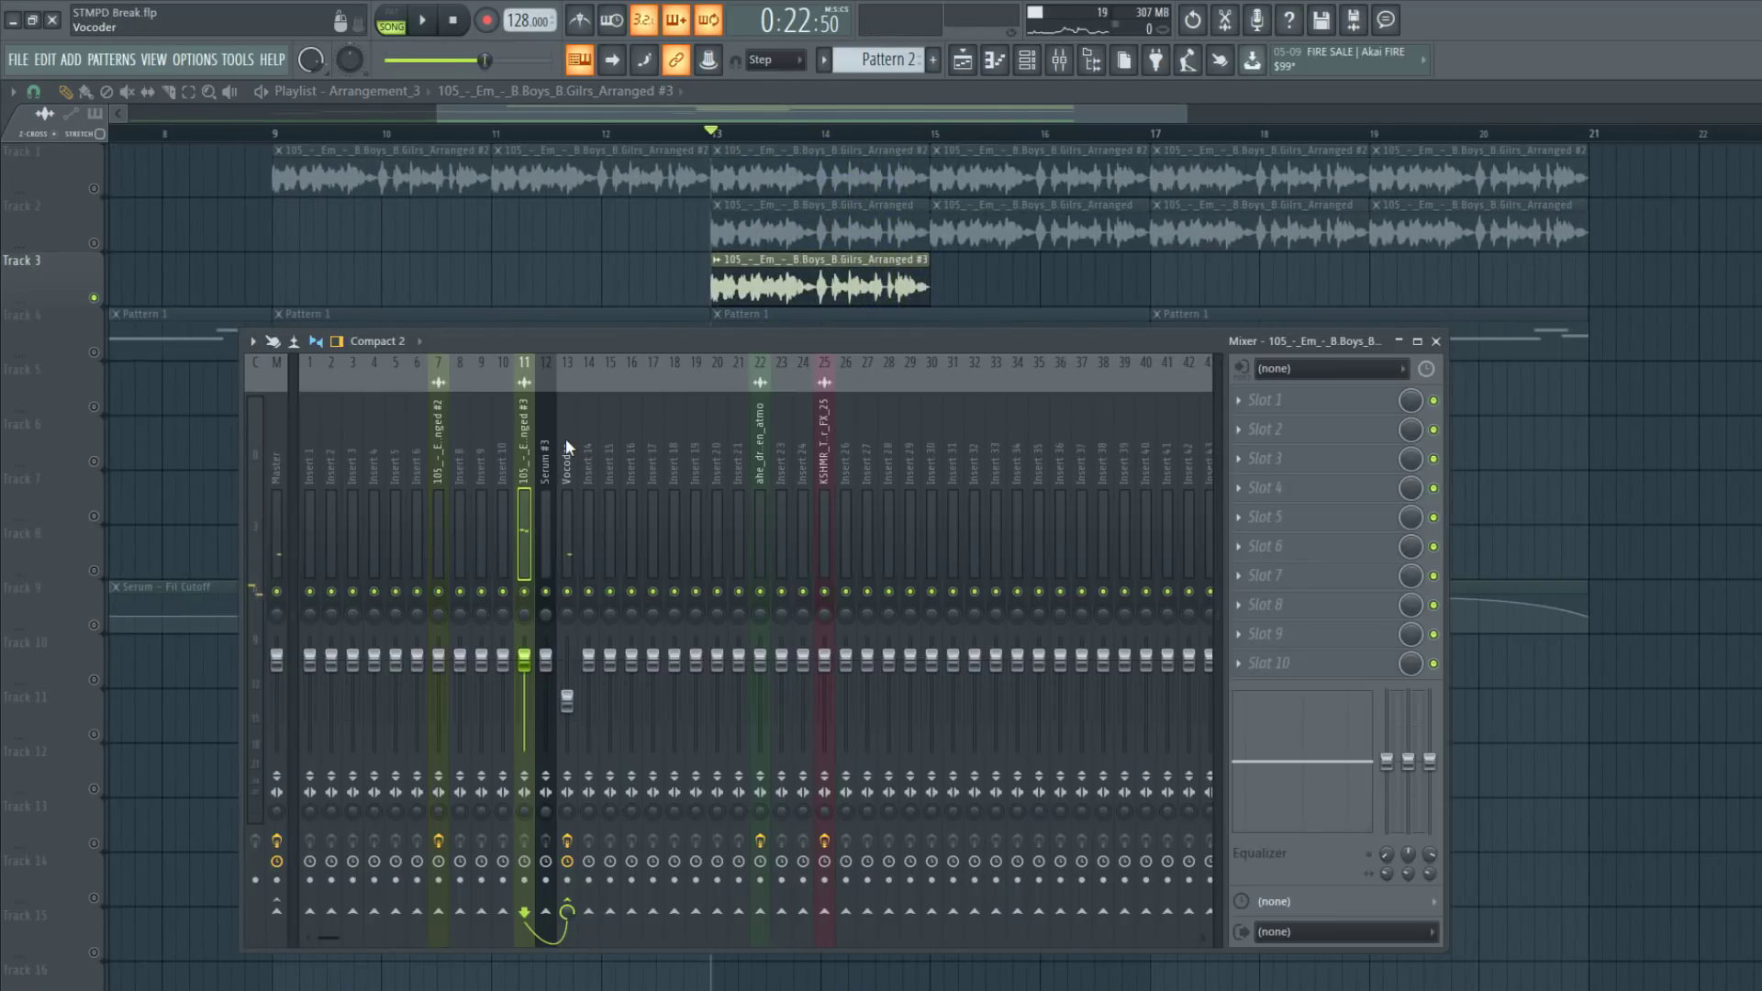
click(565, 438)
scroll(1287, 439, up, 1)
click(1290, 404)
key(space)
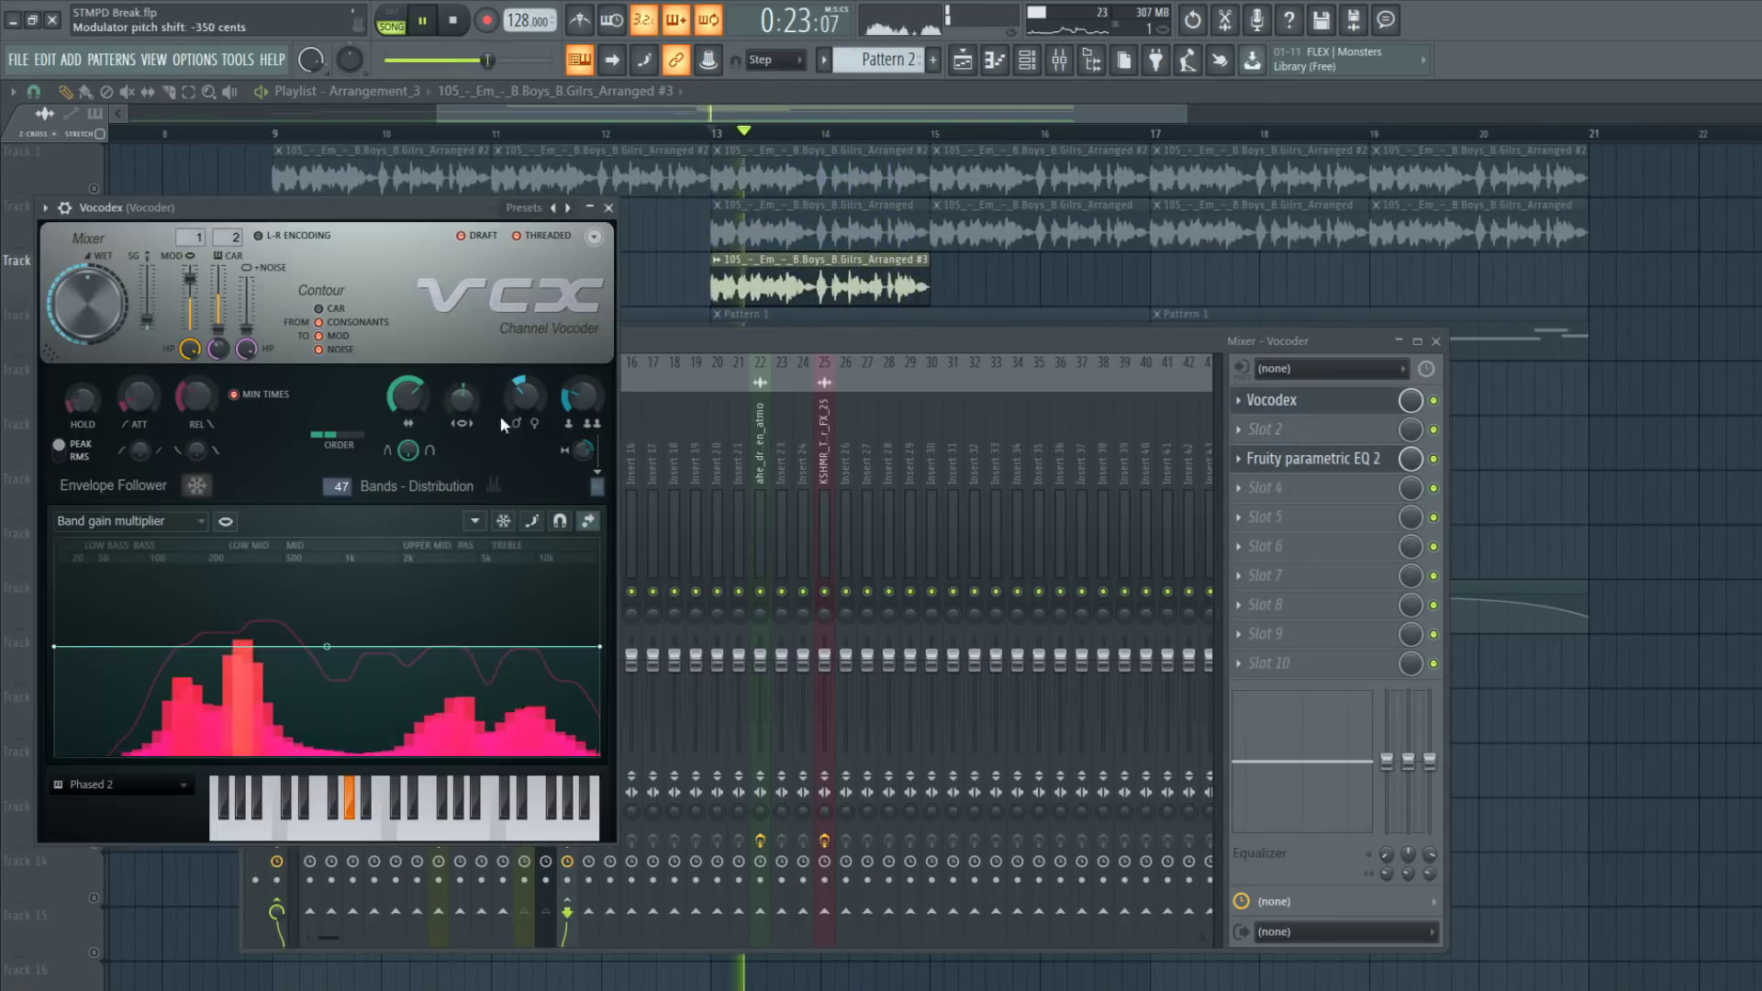
drag(384, 209, 696, 209)
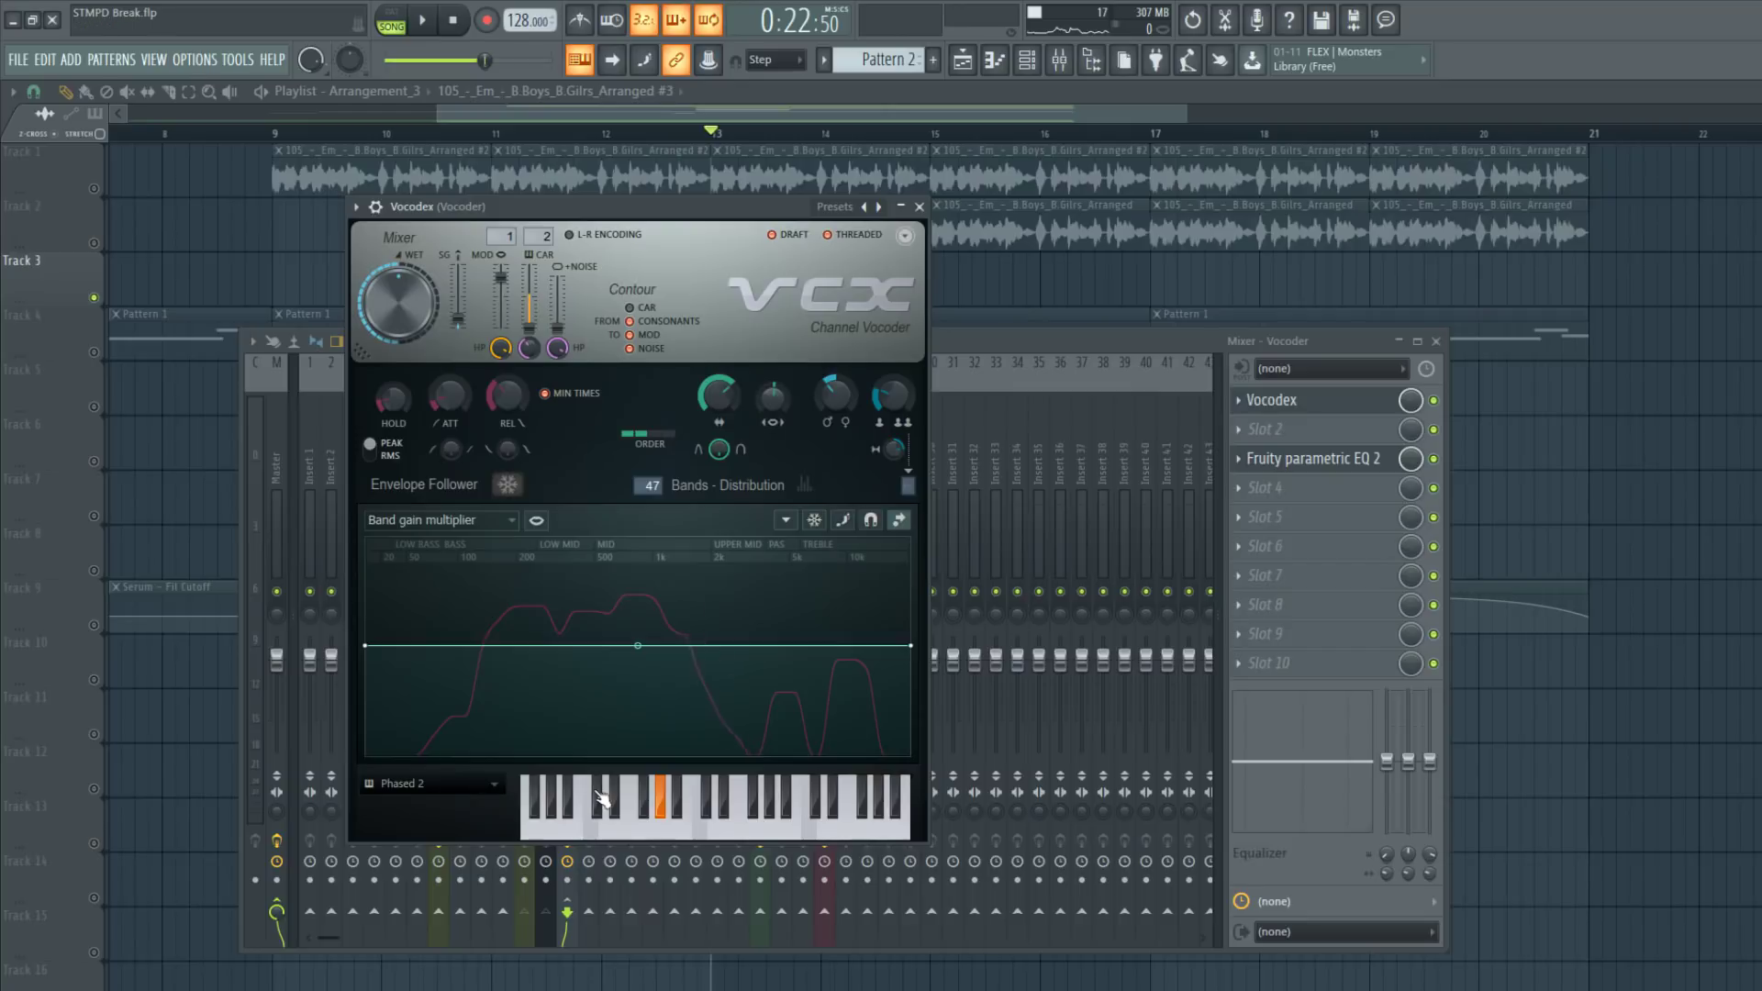
key(space)
key(space)
key(F12)
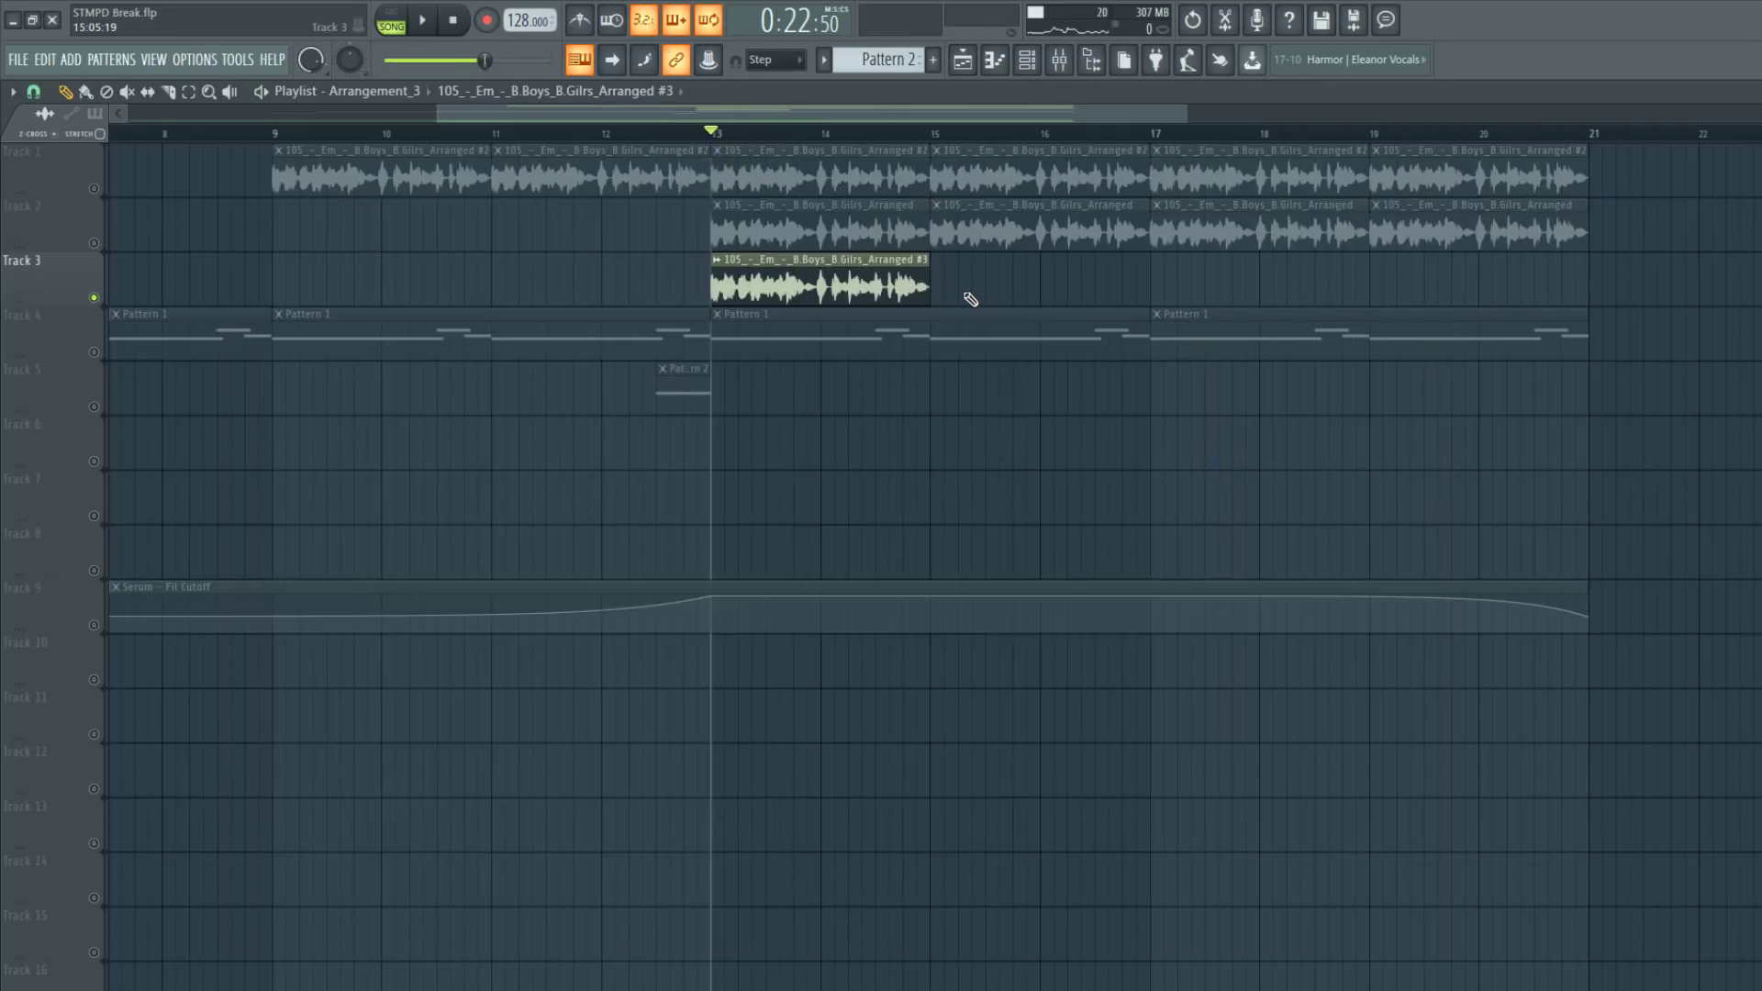
Repeat the two-bar vocoder vocal on Track 3 up to bar 21 and unmute Tracks 1 and 2 for playback
double_click(789, 341)
click(972, 60)
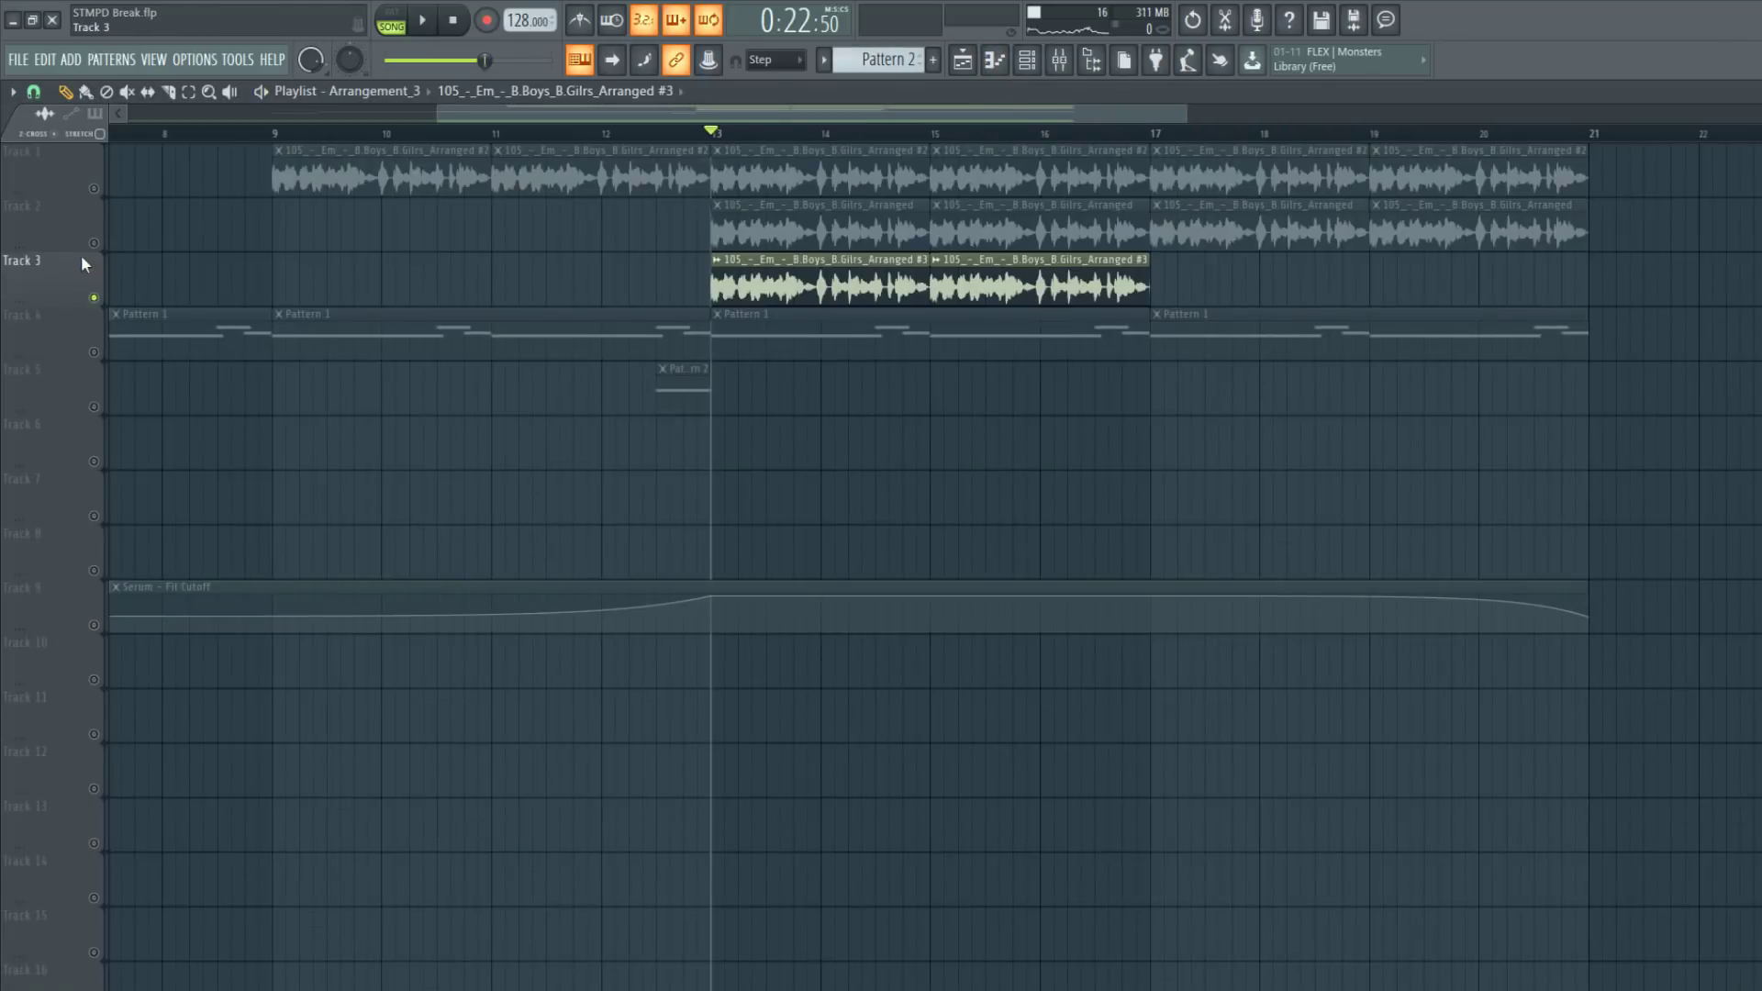
click(94, 243)
click(94, 188)
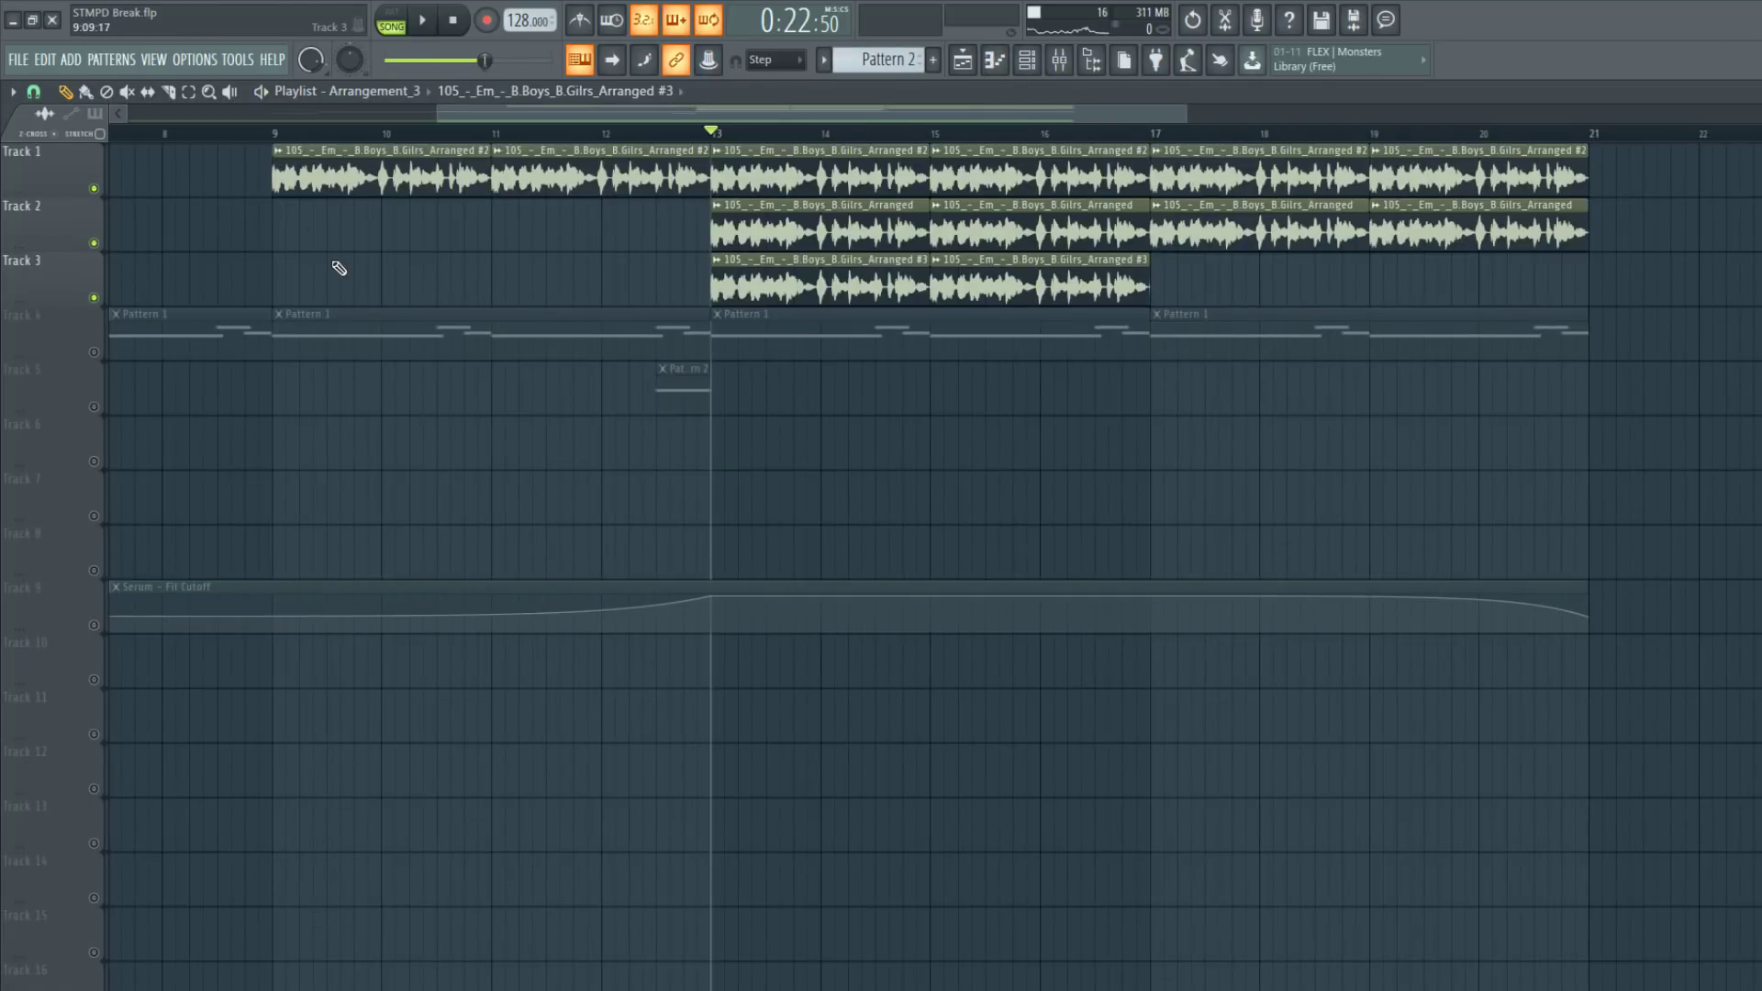
key(space)
drag(1014, 280, 1238, 287)
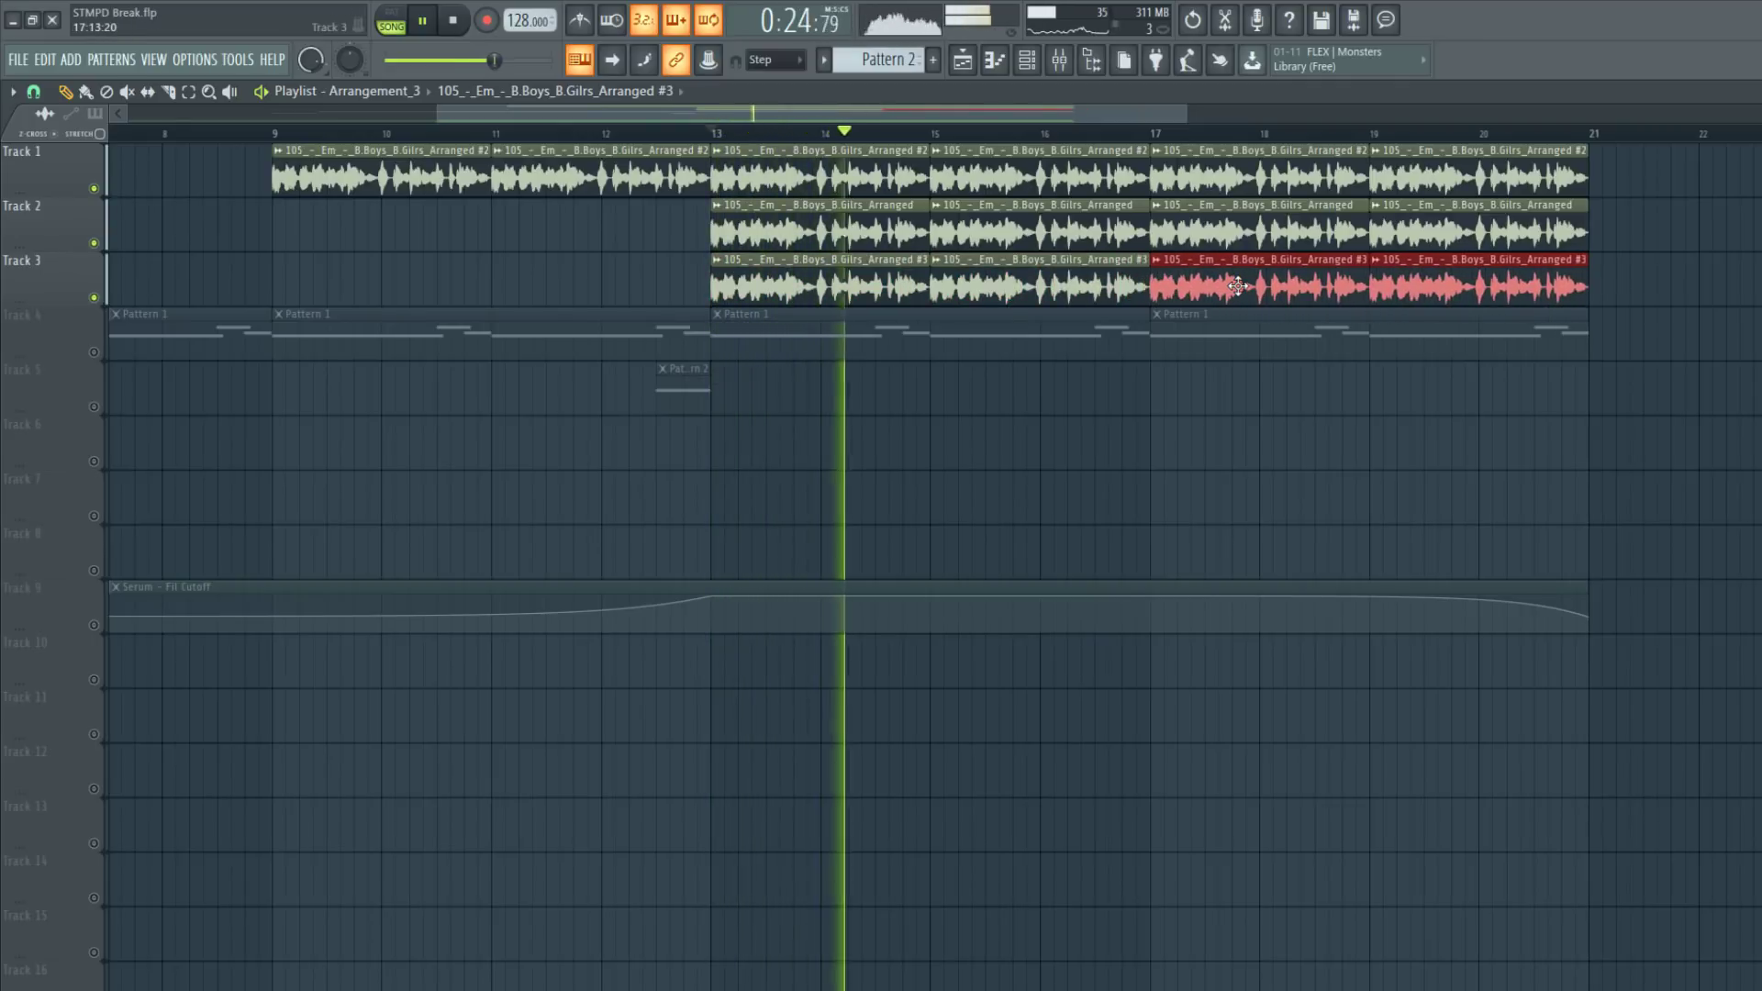
ctrl+click(1317, 421)
Audition Track 3 soloed and play the full arrangement from bar 13 with all tracks unmuted
scroll(1112, 389, down, 2)
scroll(1112, 389, up, 2)
scroll(886, 358, down, 2)
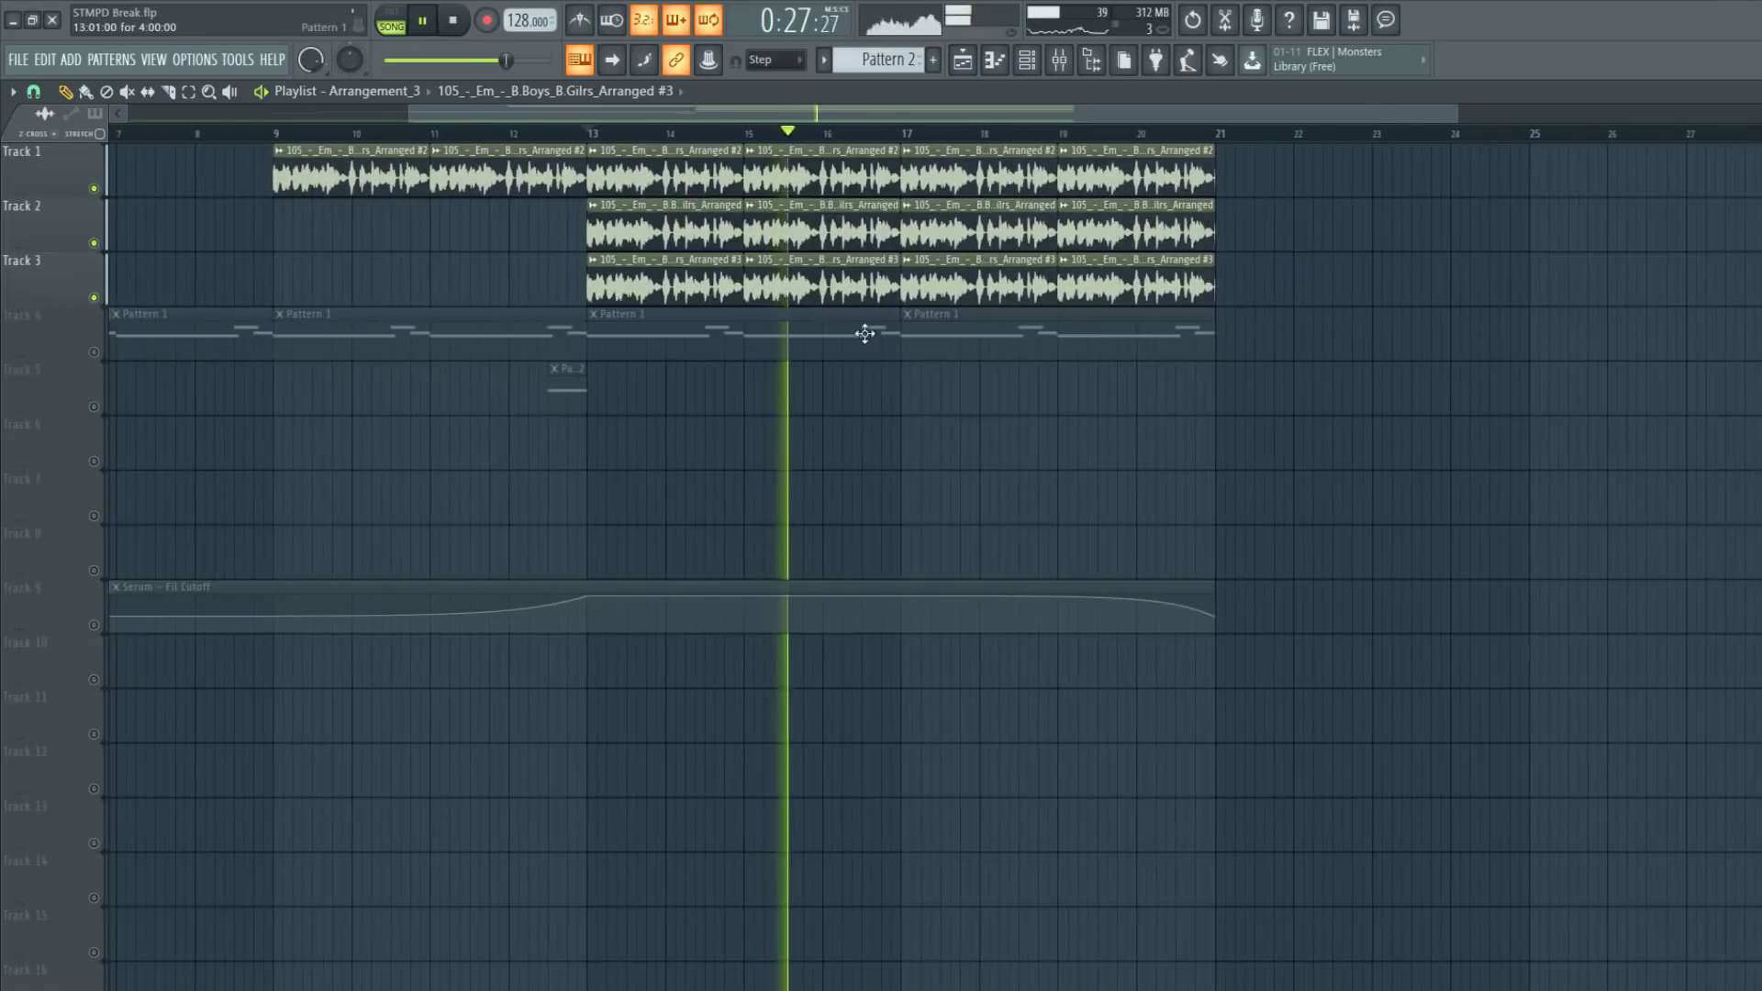
ctrl+click(94, 298)
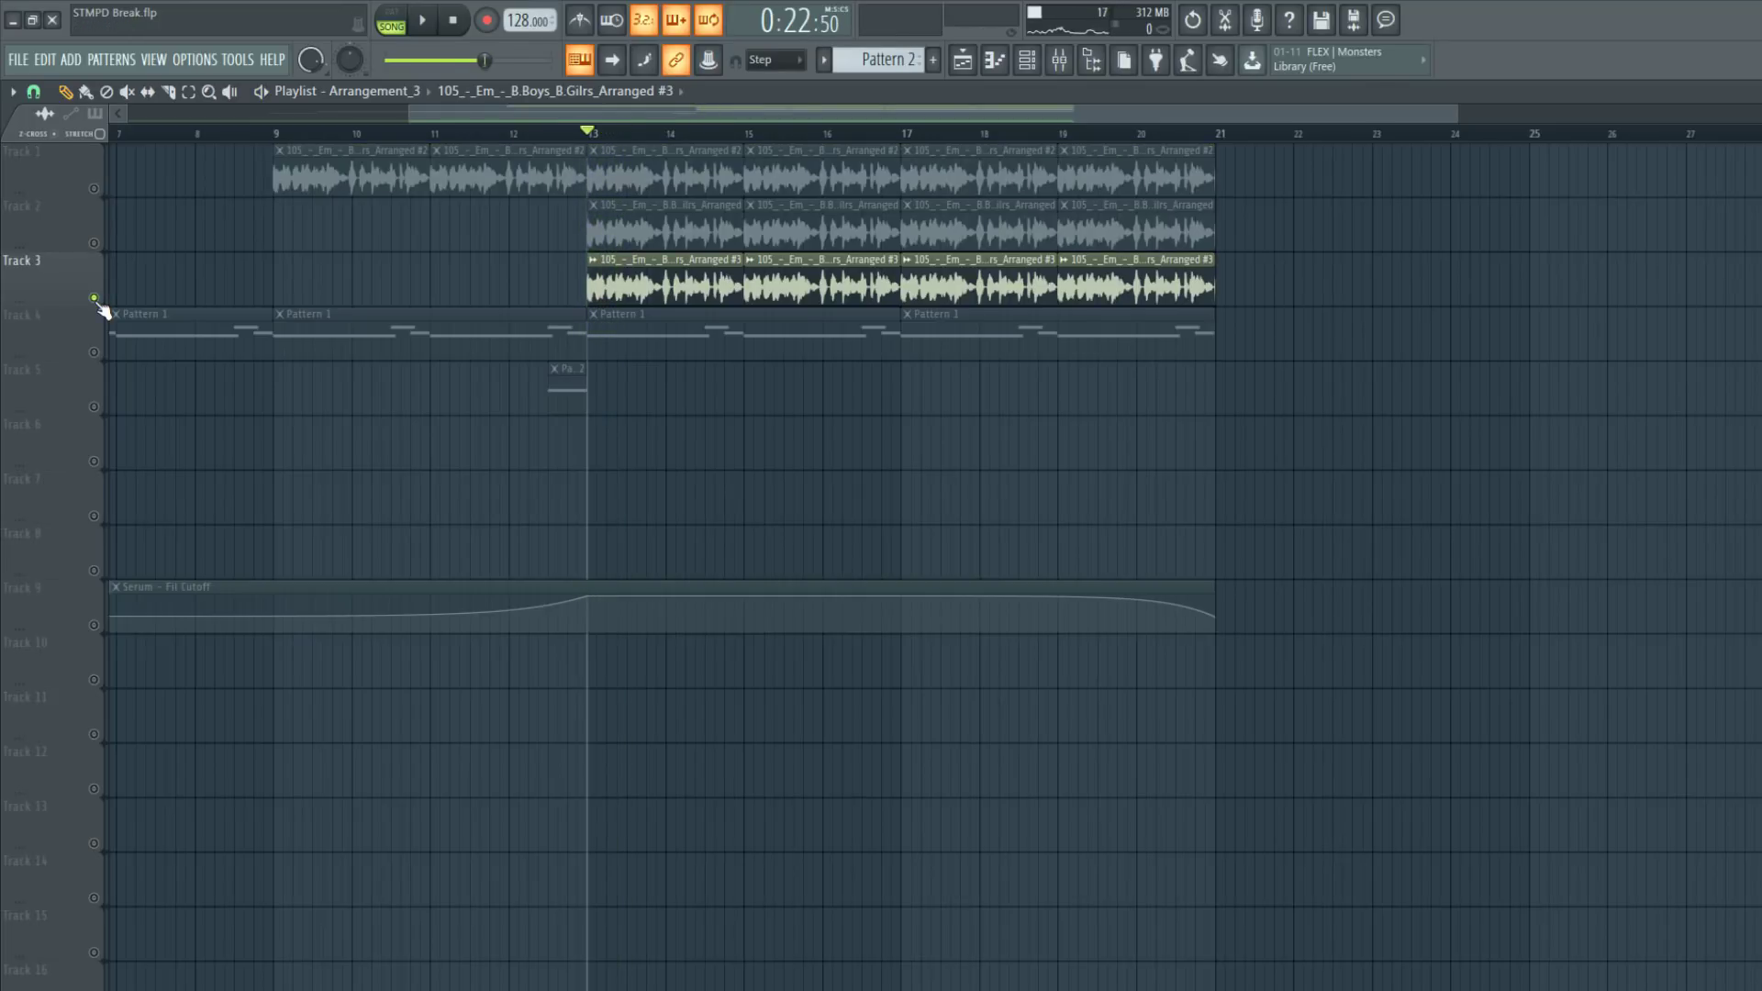
ctrl+click(97, 300)
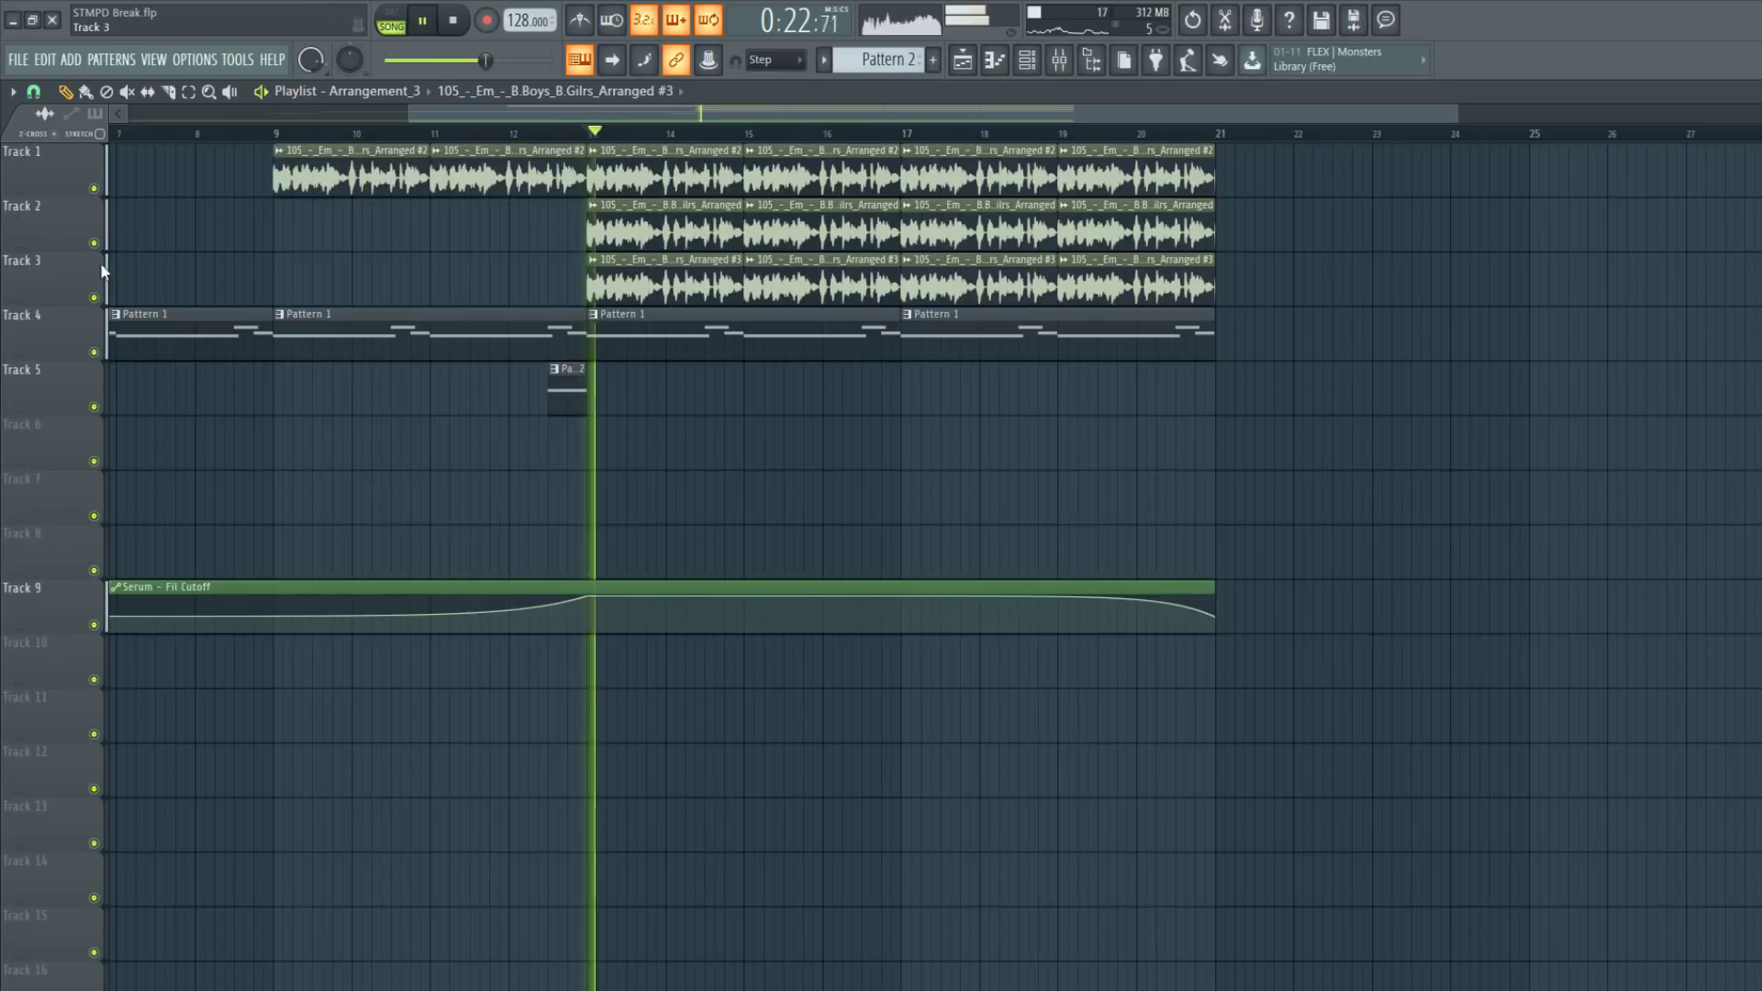
ctrl+scroll(669, 472, down, 3)
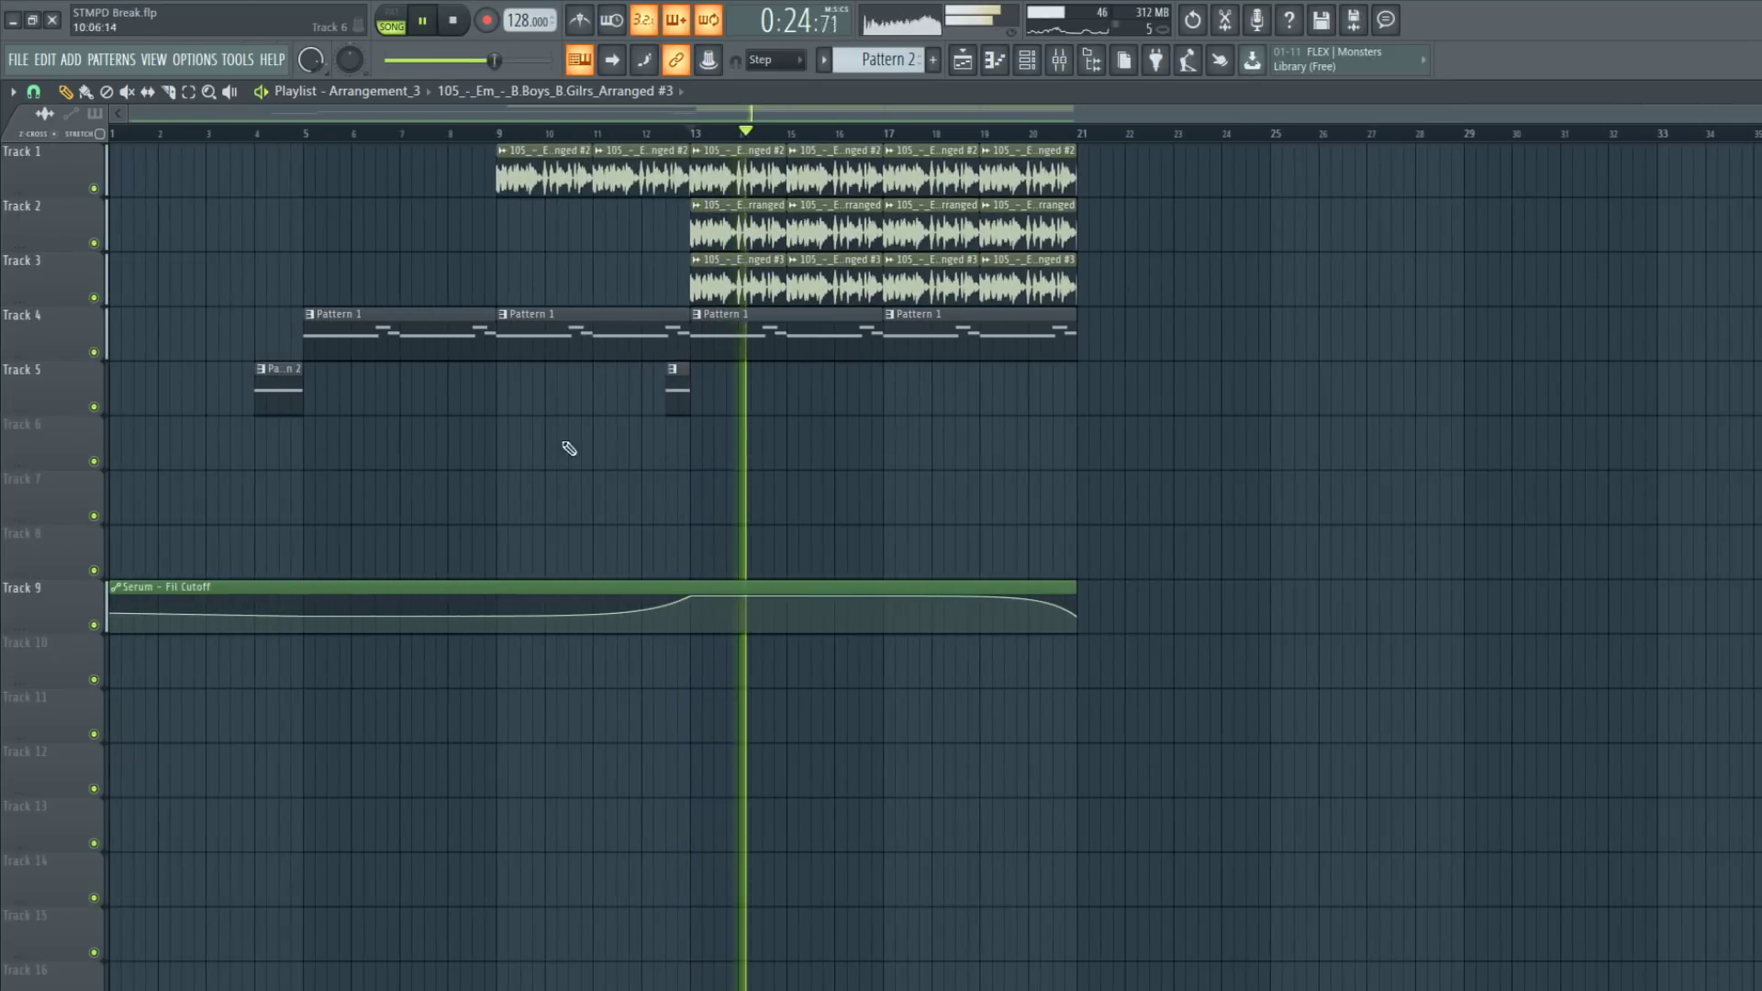
ctrl+scroll(692, 456, up, 2)
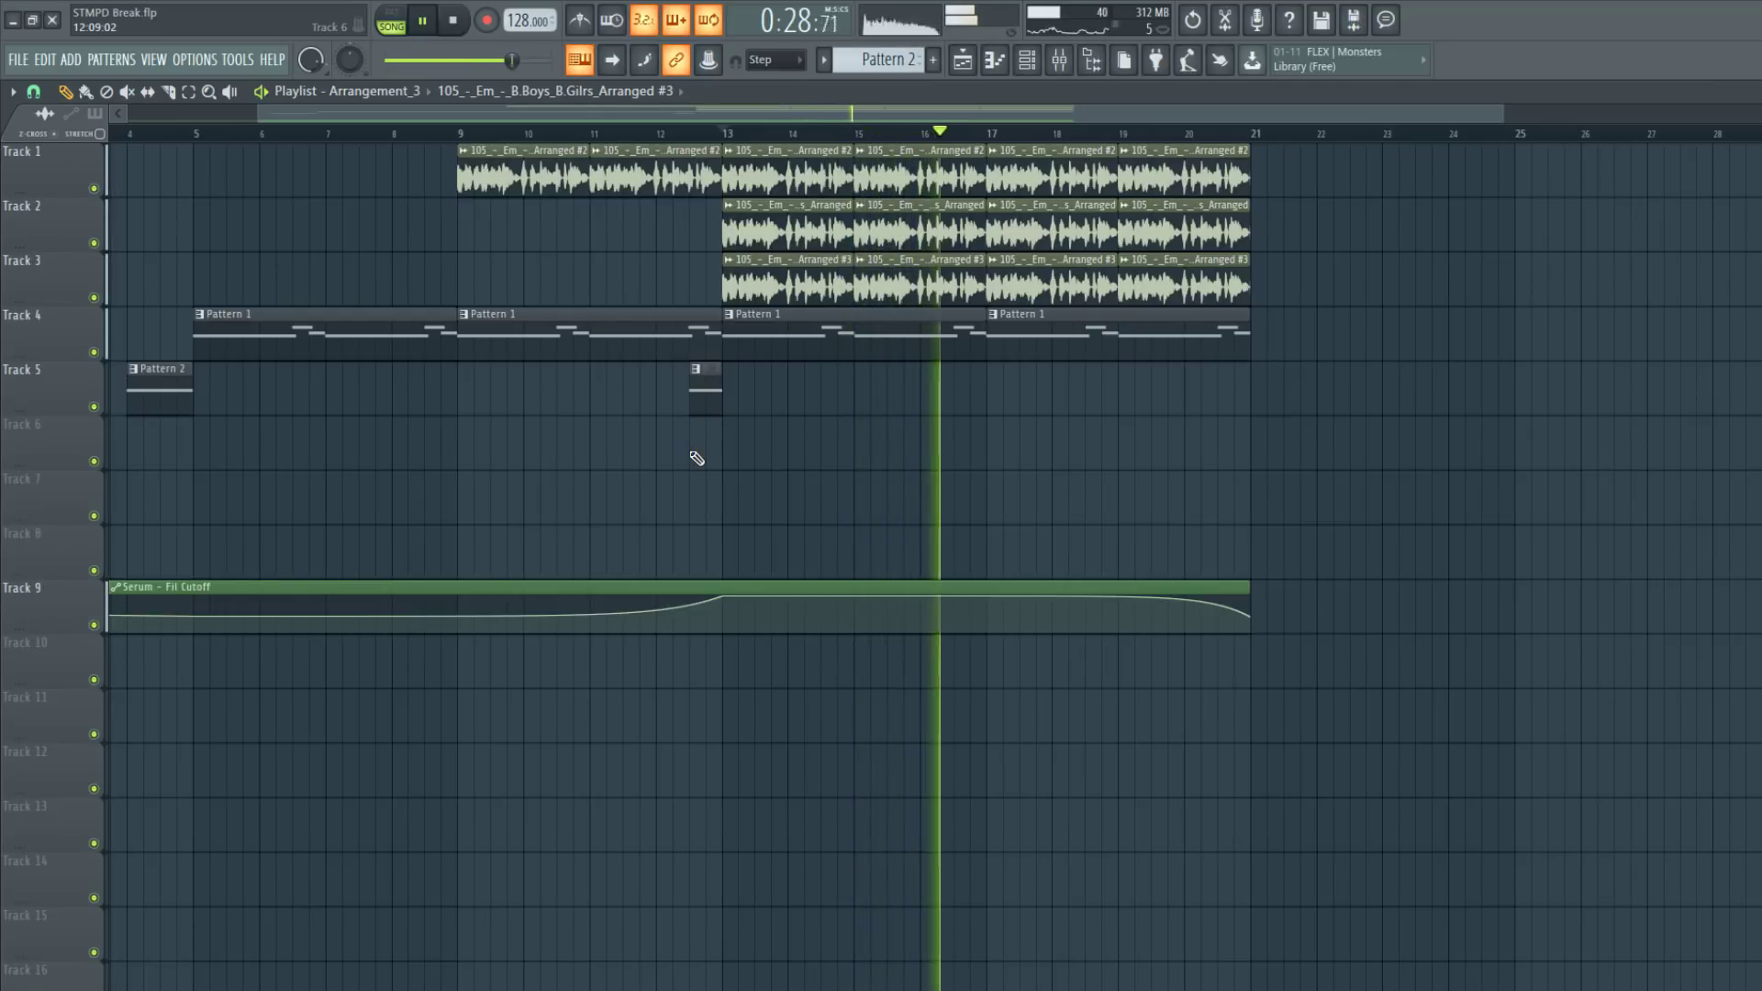
key(space)
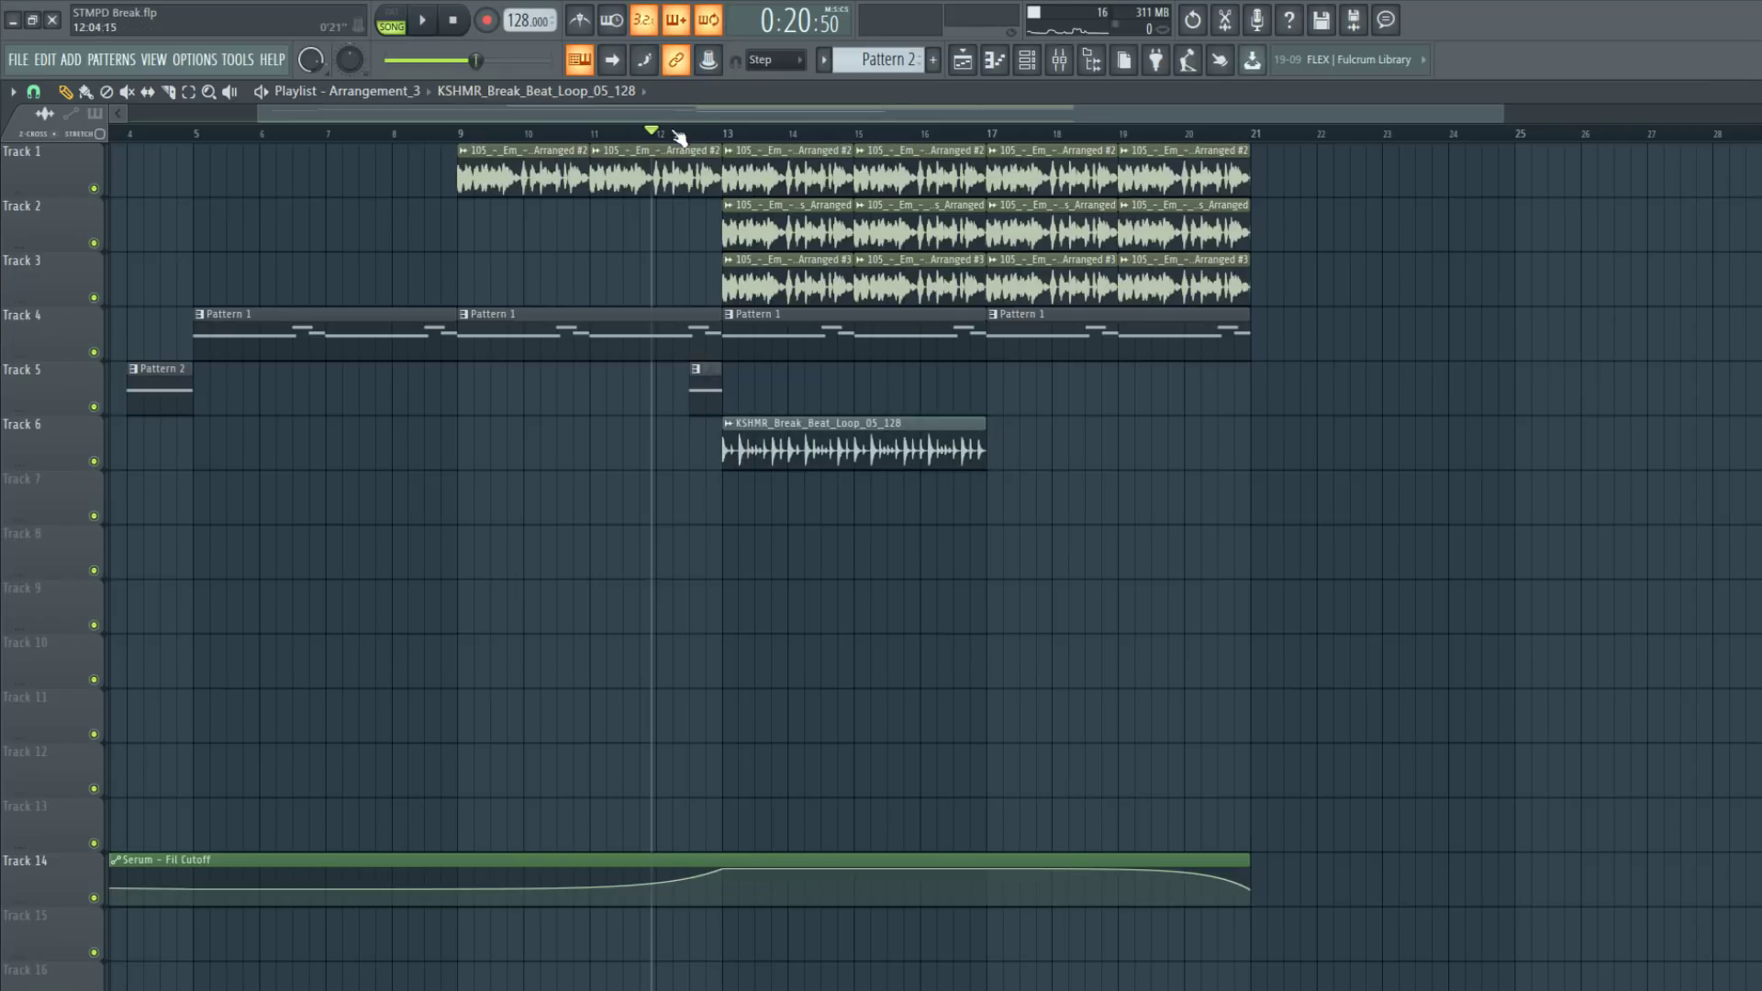
Solo Track 6, play the KSHMR_Break_Beat_Loop_05_128 clip and duplicate it to bar 17
right_click(93, 460)
key(space)
click(1016, 519)
drag(1067, 487, 1042, 426)
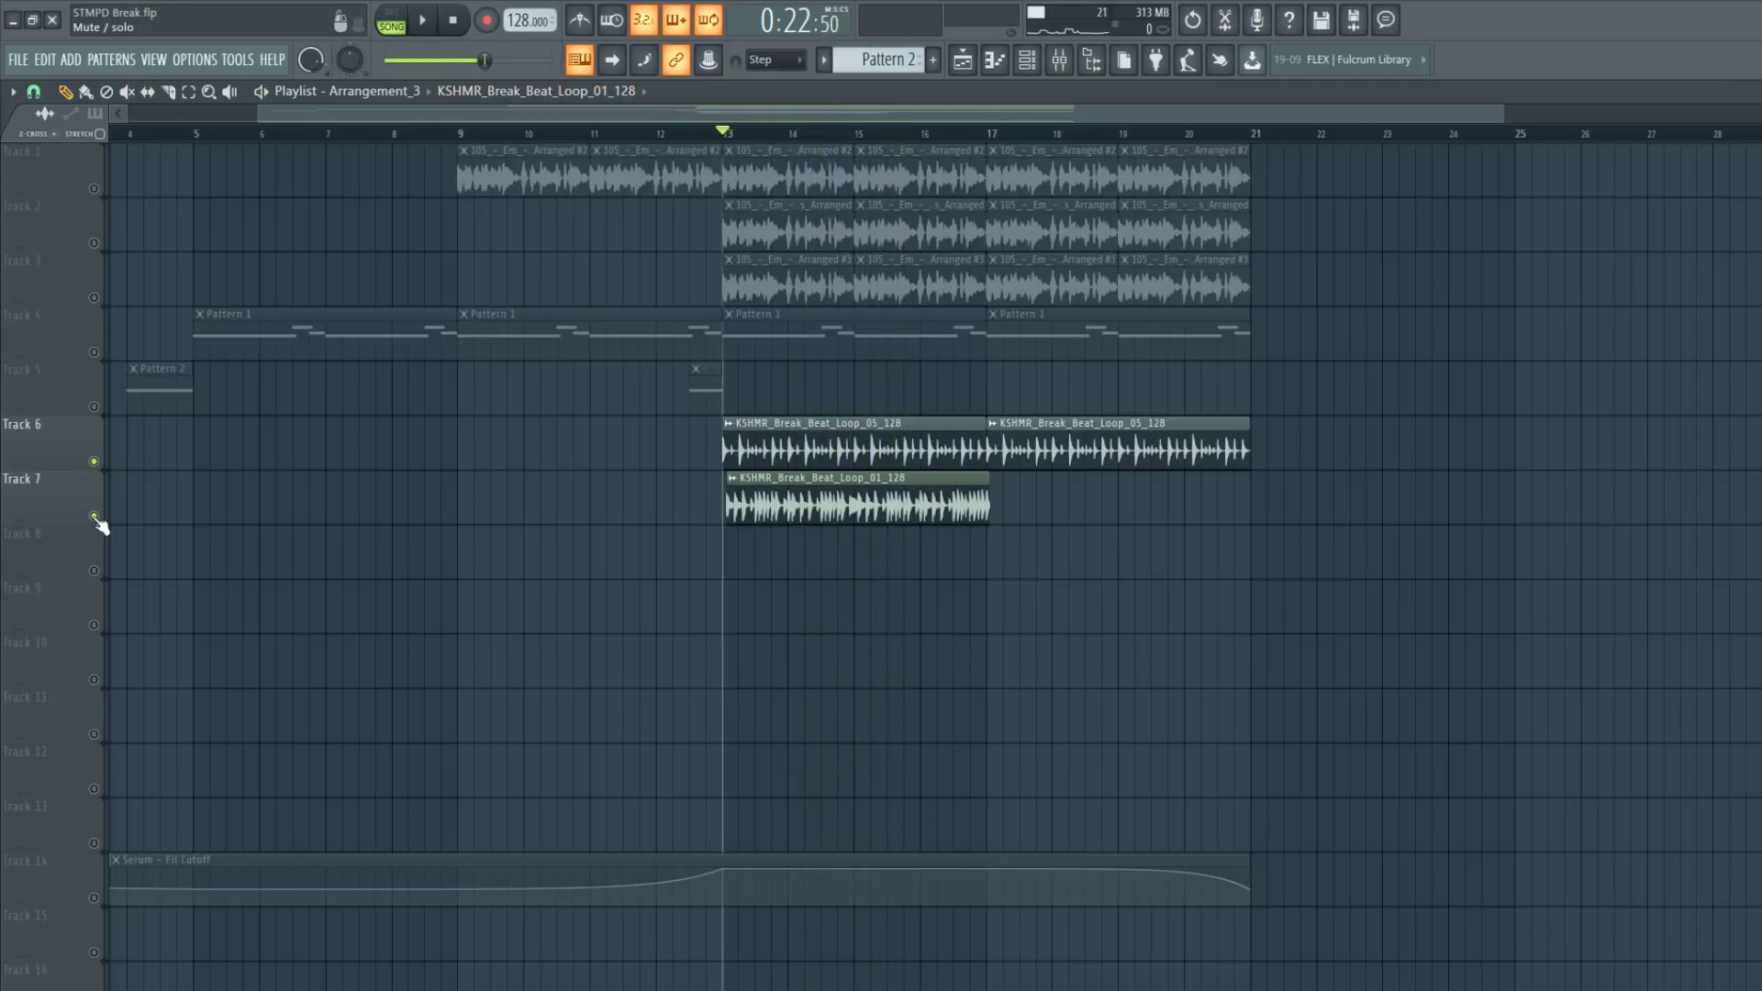
Duplicate the KSHMR_Break_Beat_Loop_01_128 clip on Track 7 to bar 17, unsolo the tracks and play the arrangement from bar 13
key(space)
drag(1110, 564, 1006, 472)
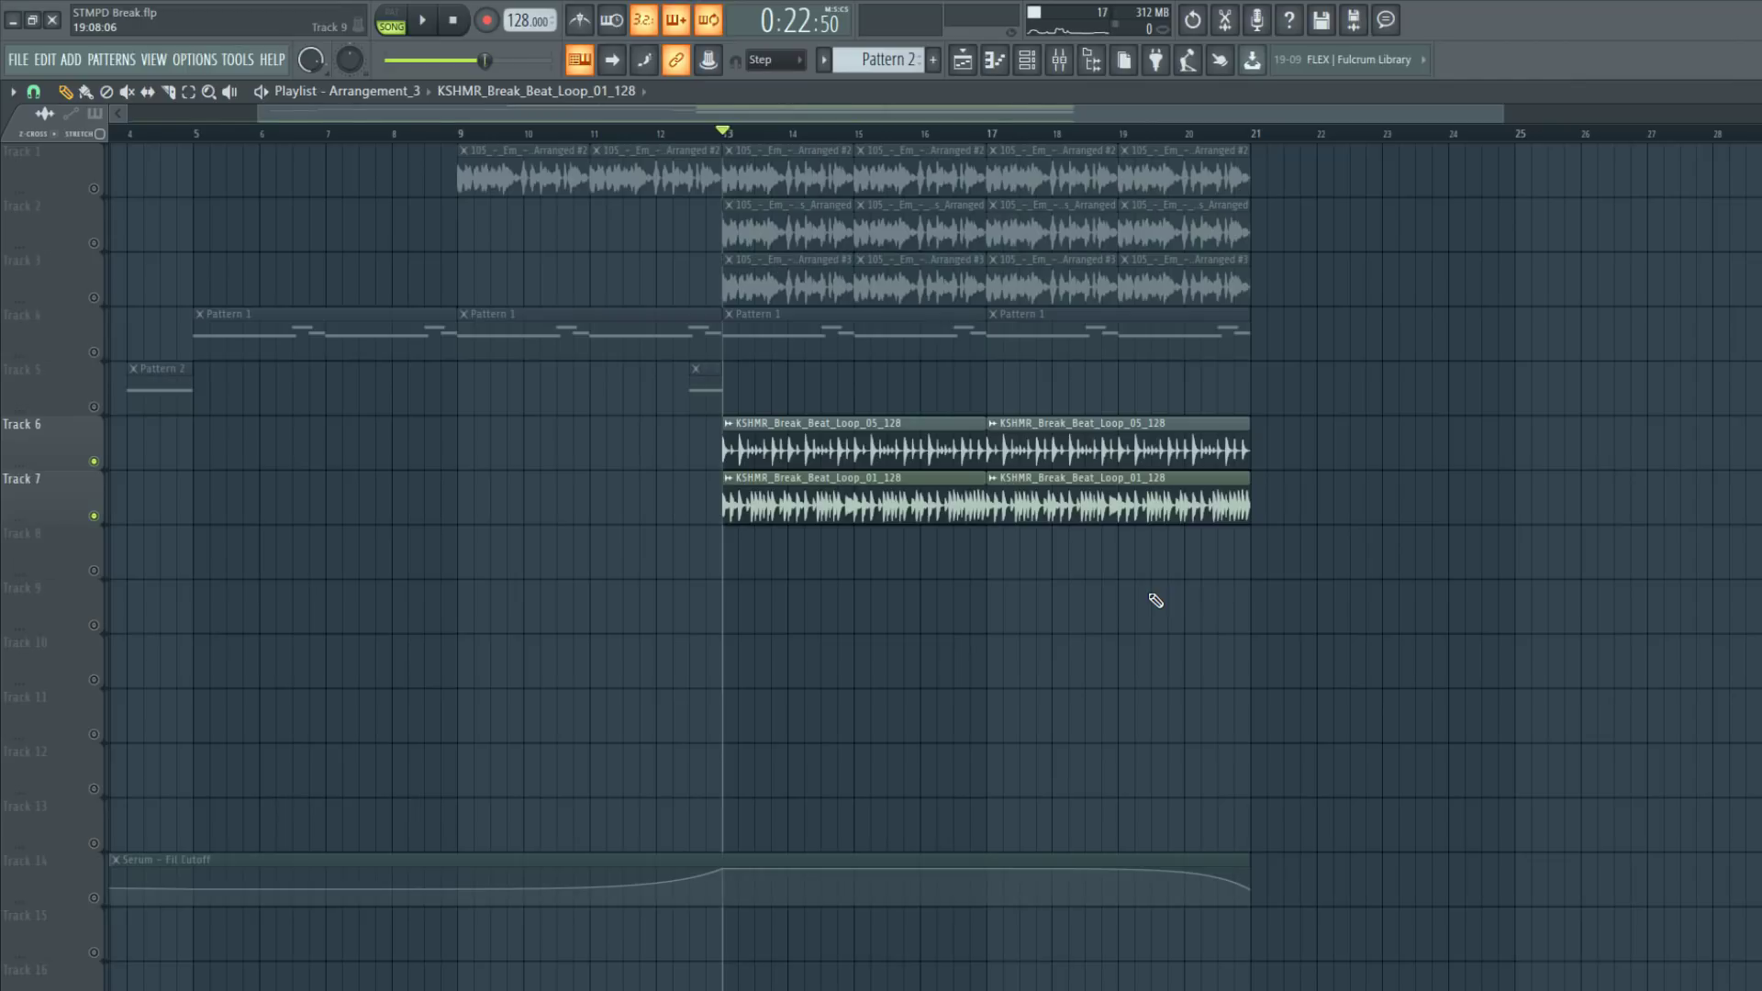
right_click(104, 520)
key(space)
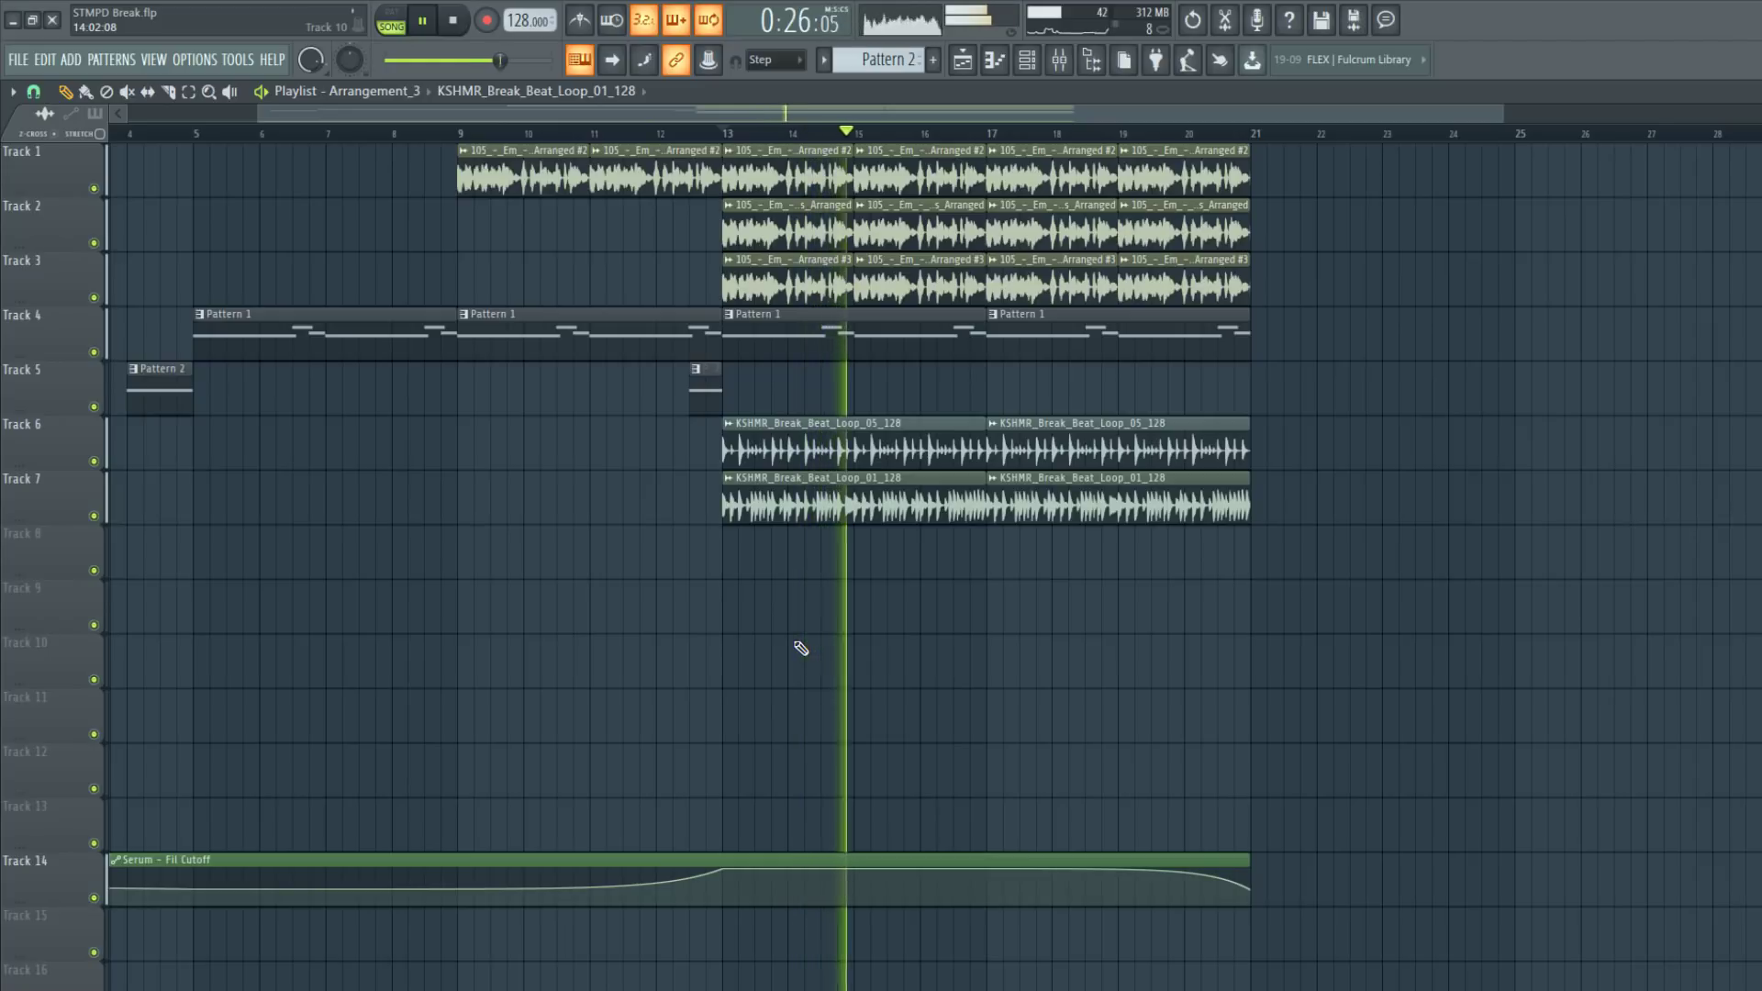
click(450, 16)
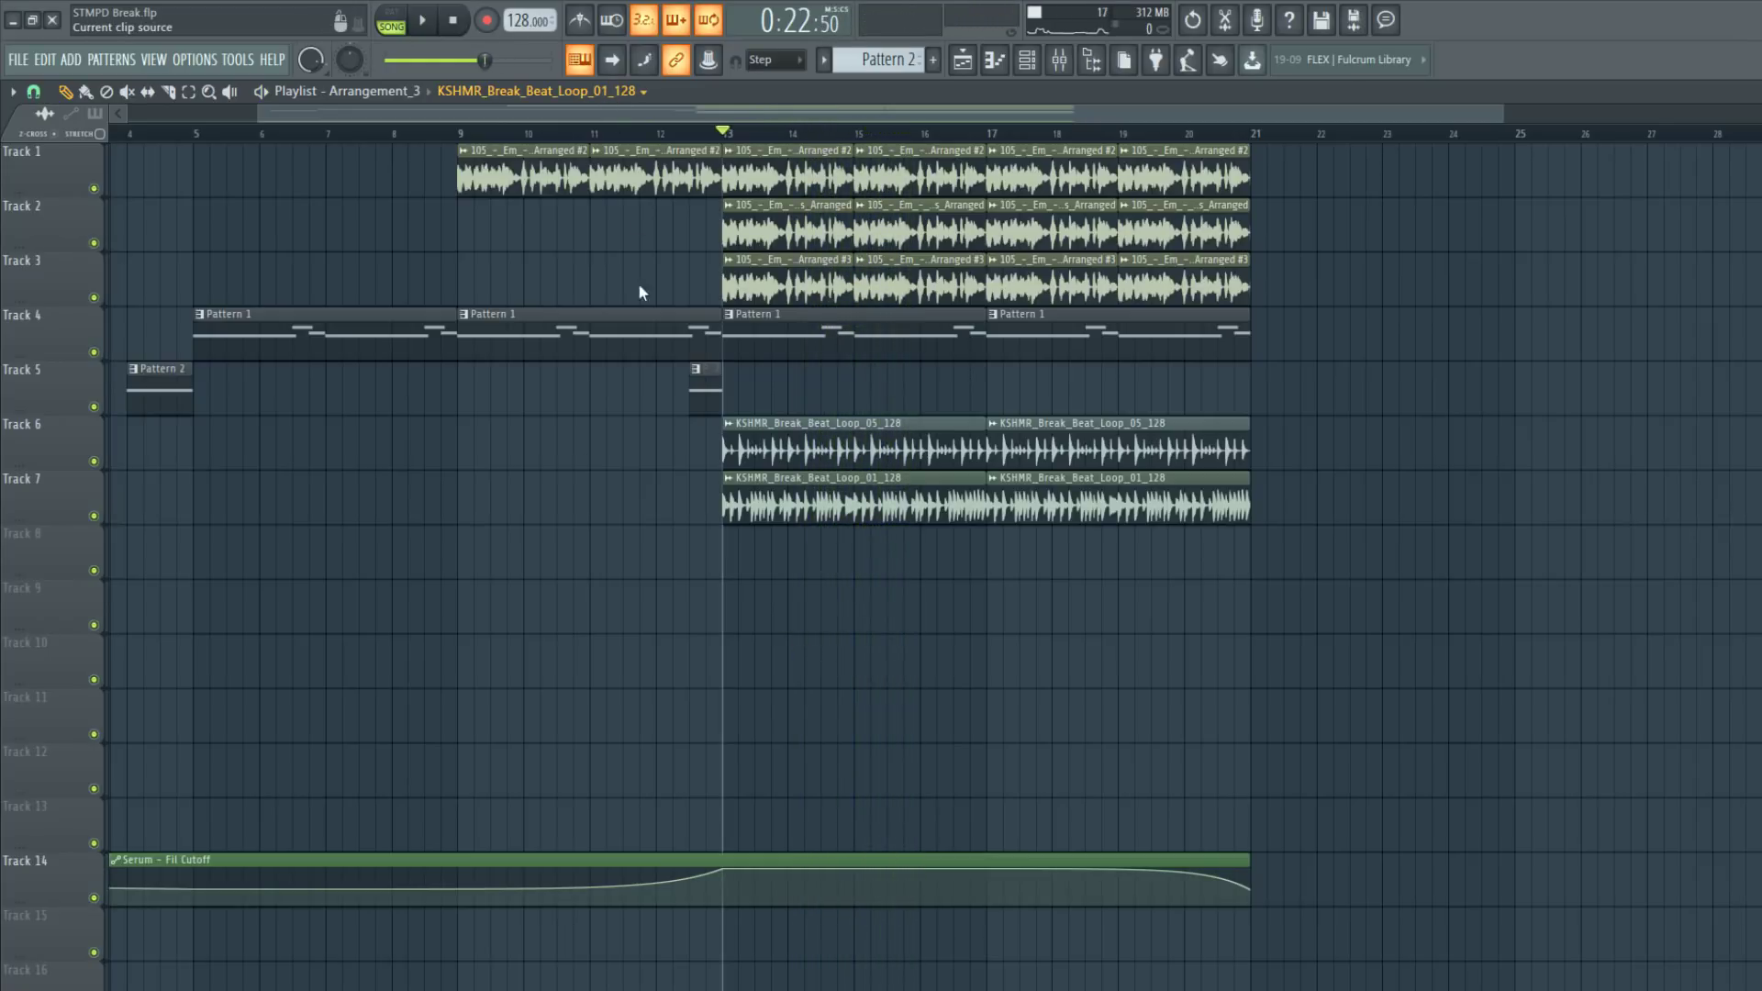
Place the TPS - Proxy - Ambiance 01 clip on Track 9 at bar 5, solo it and repeat it up to bar 21
click(614, 328)
click(220, 625)
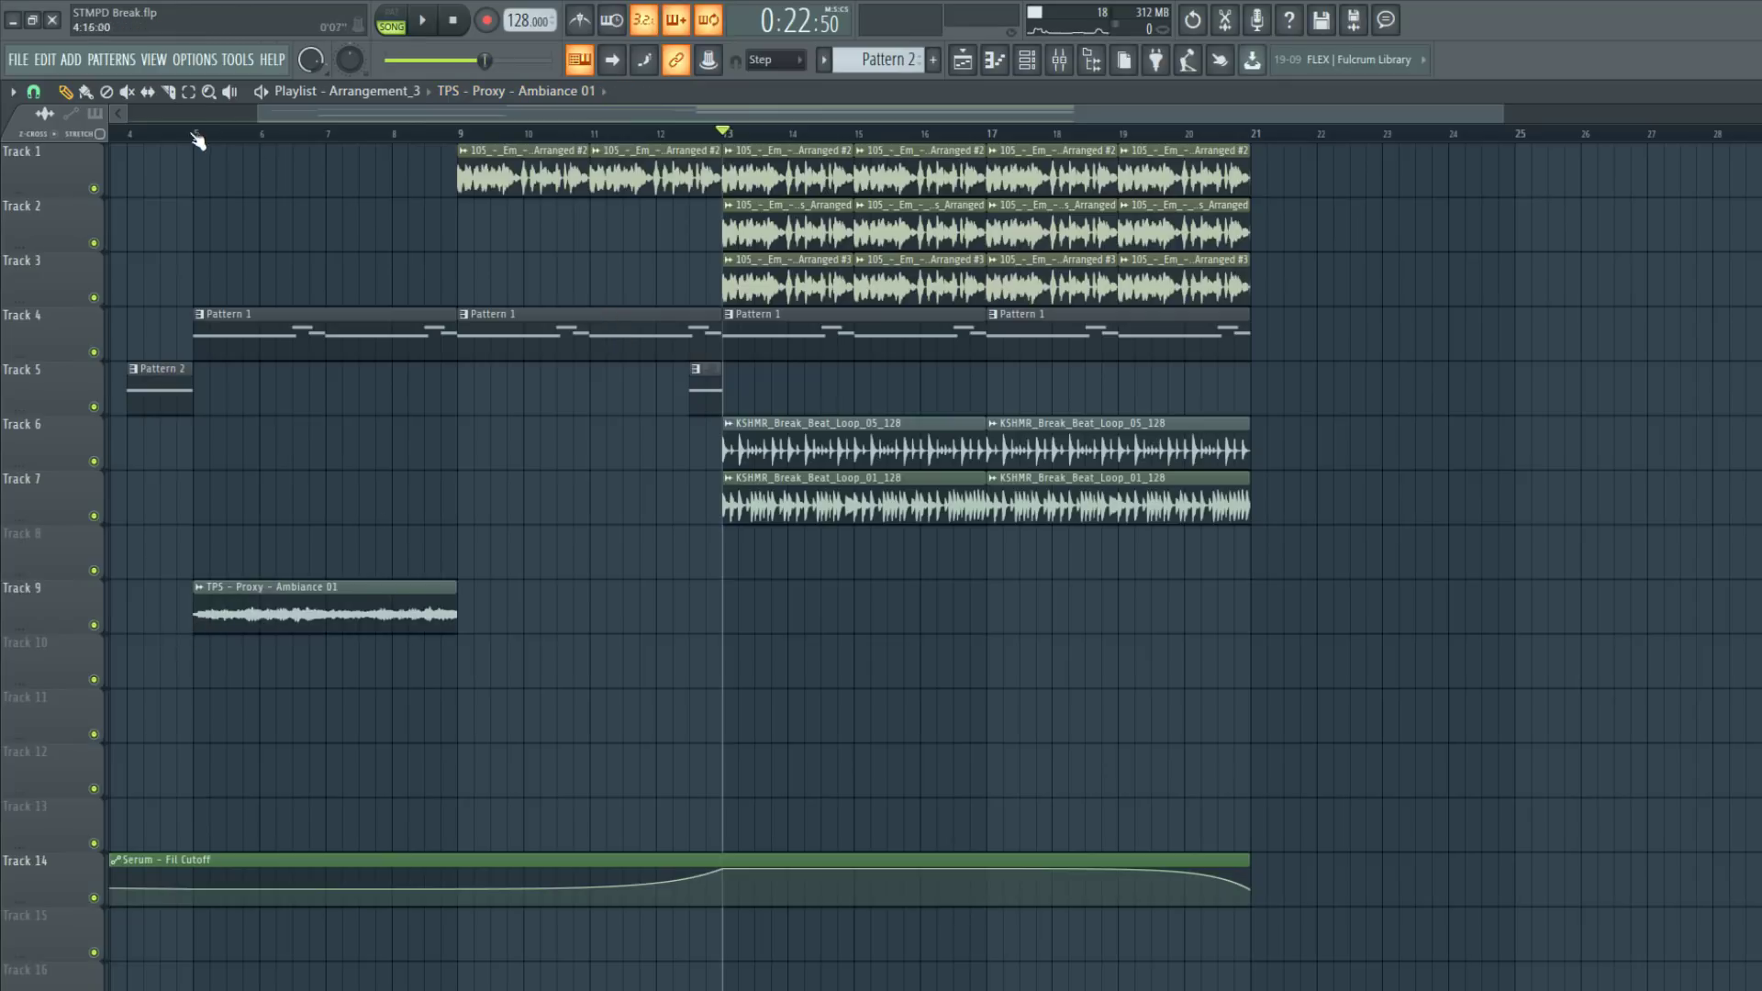
right_click(95, 625)
drag(476, 698, 401, 627)
drag(304, 602, 833, 604)
key(ctrl+d)
key(space)
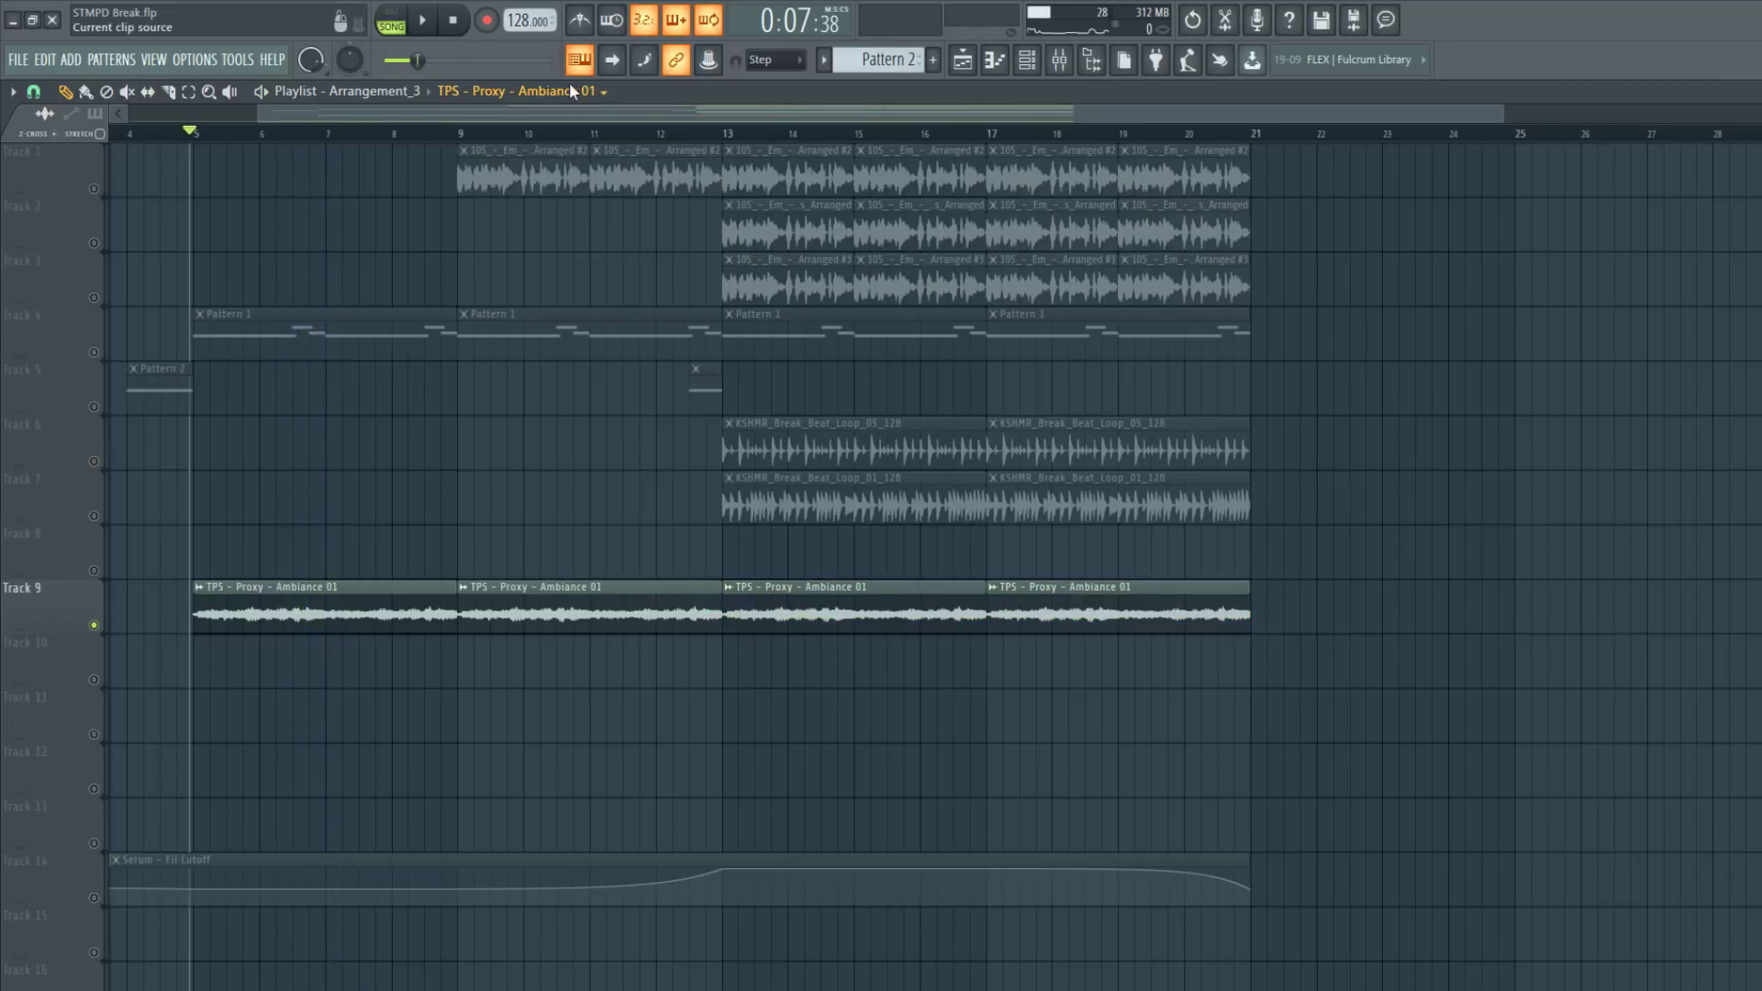
Place the ahe_drm120_siren_atmo clip on Track 10 at bar 5, solo it and repeat it up to bar 21
click(593, 260)
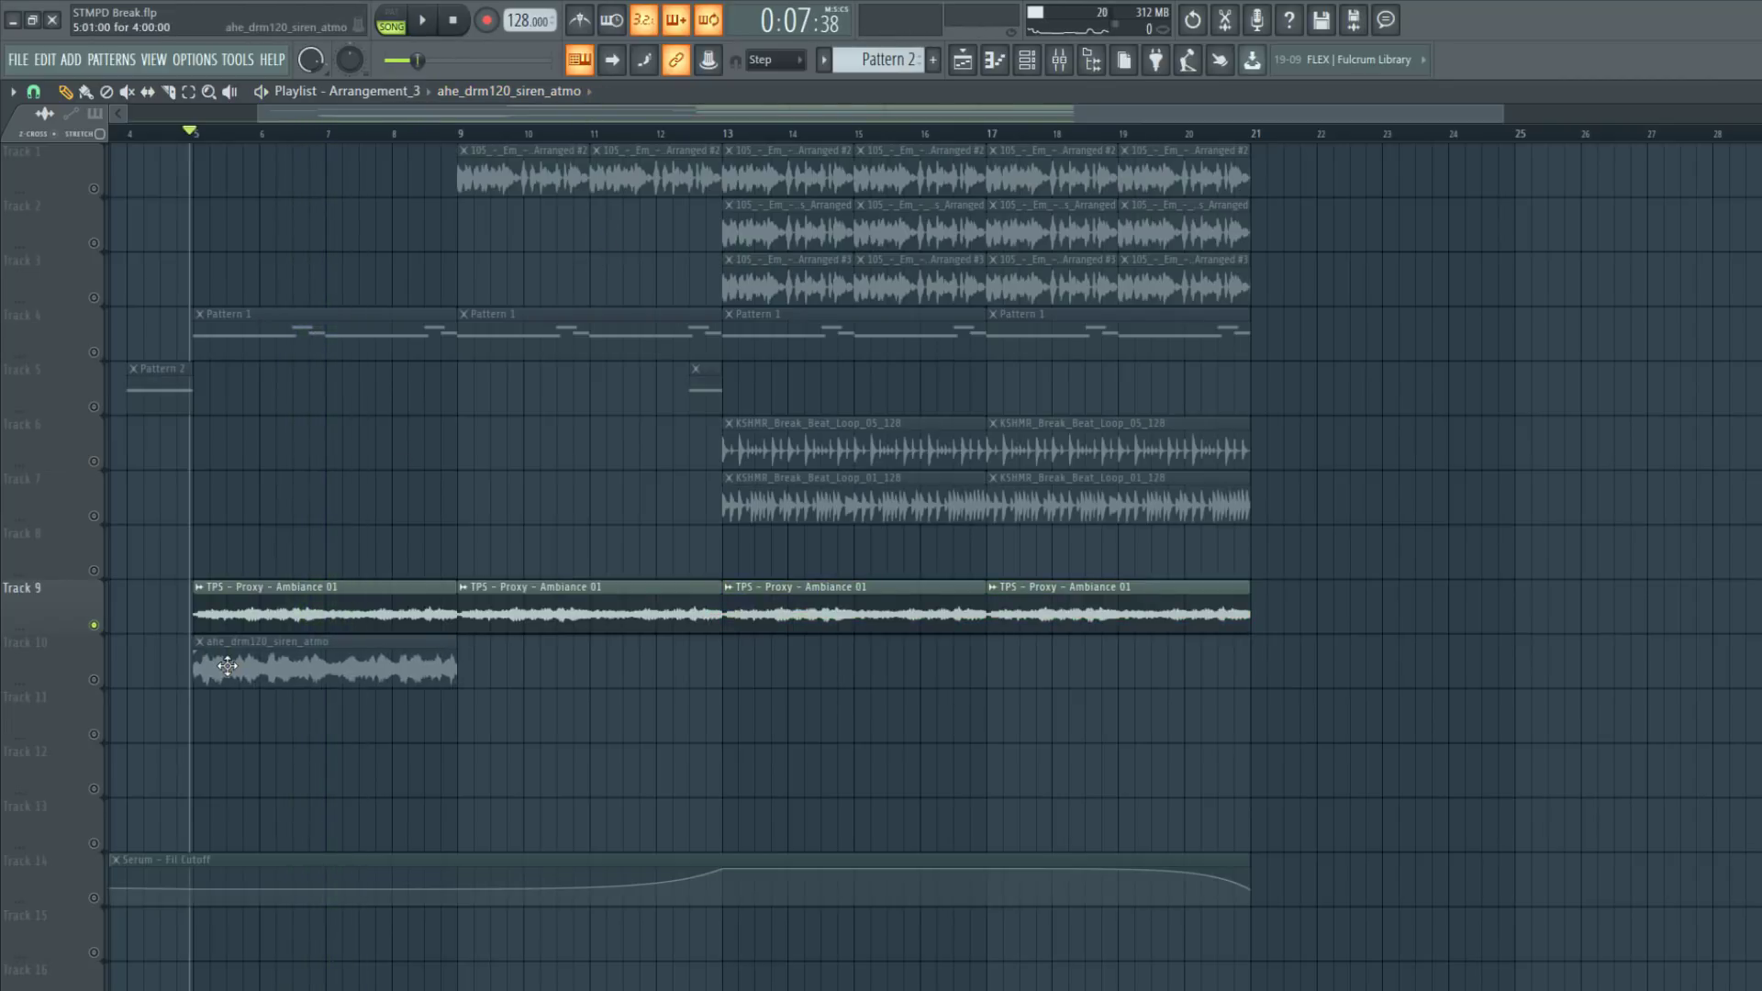
right_click(93, 680)
key(space)
drag(409, 732, 816, 669)
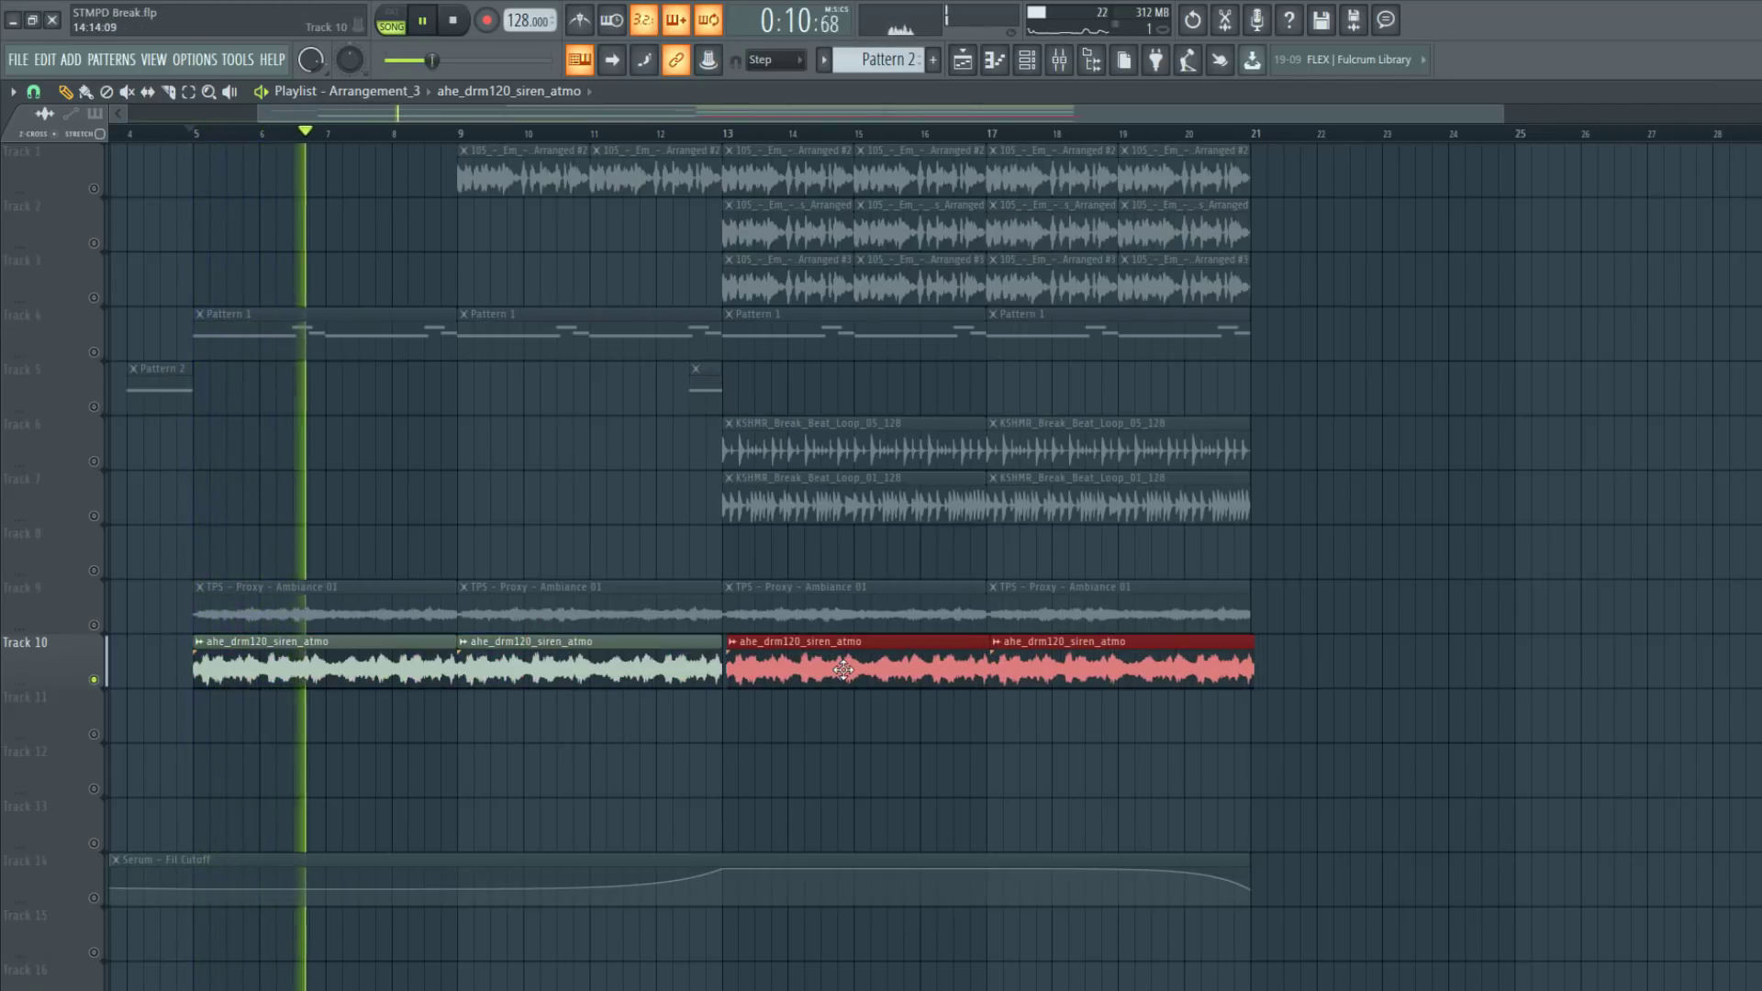
Listen to Tracks 9 and 10 together, unsolo them and play the full arrangement from bar 5
click(93, 625)
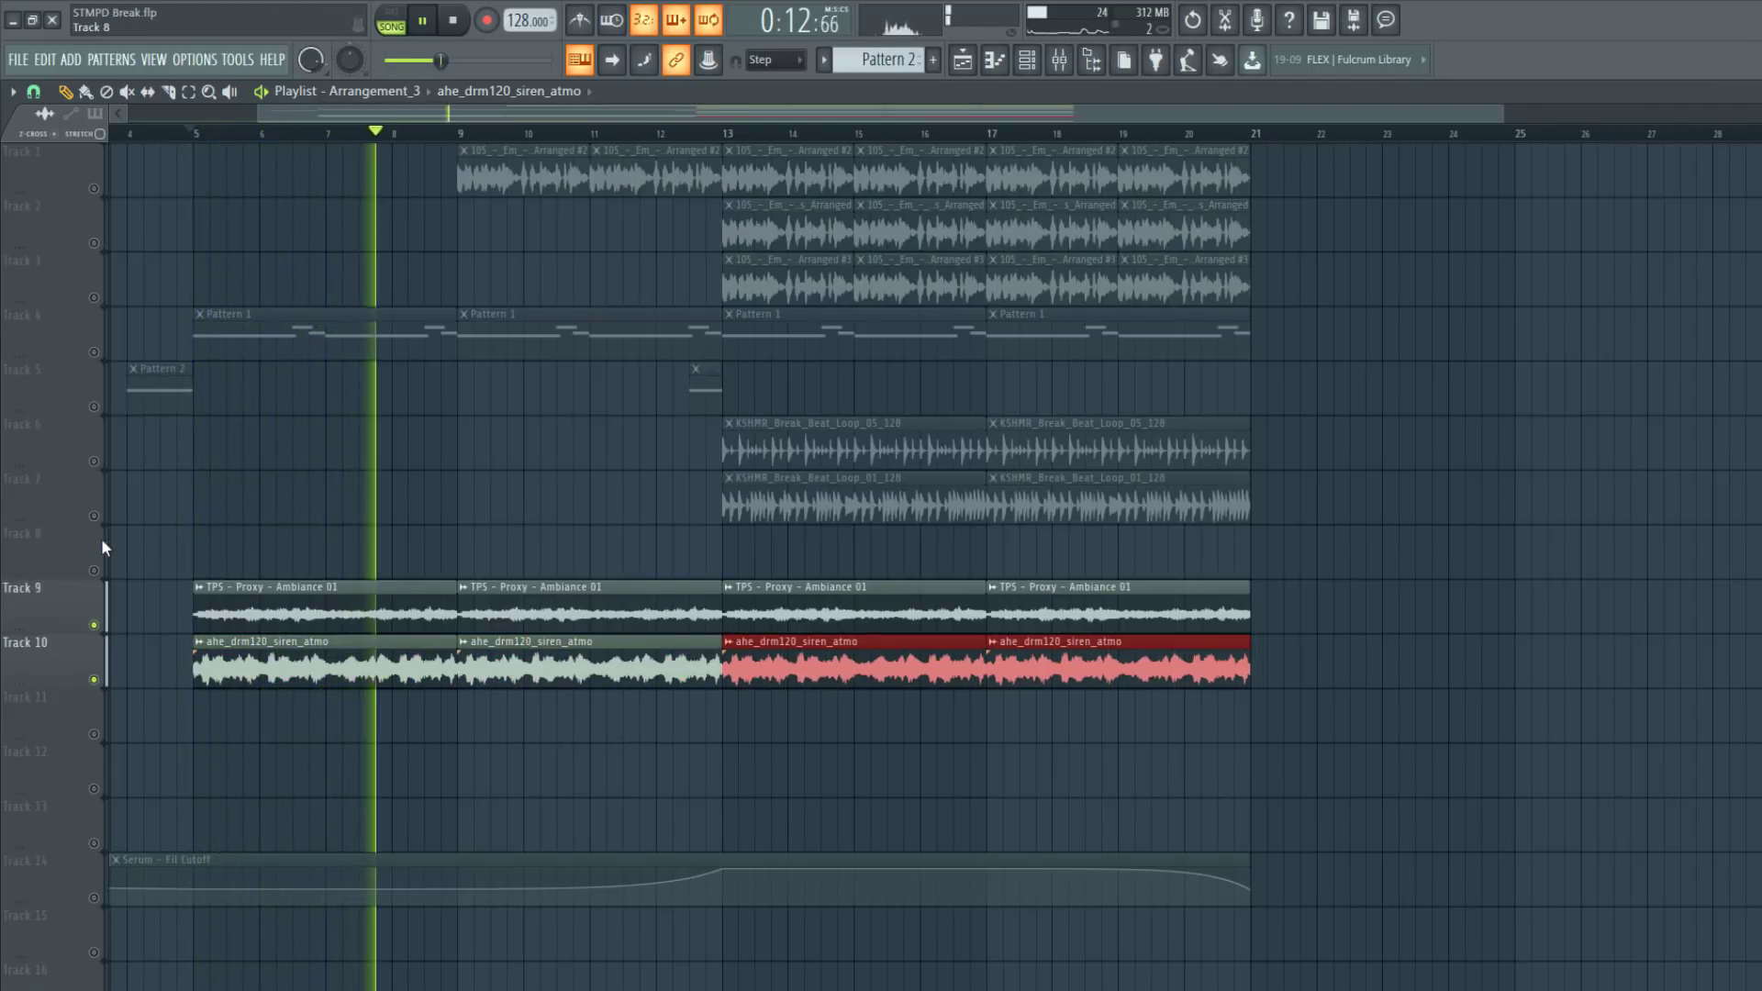
right_click(95, 626)
right_click(94, 626)
key(space)
key(space)
key(ctrl+d)
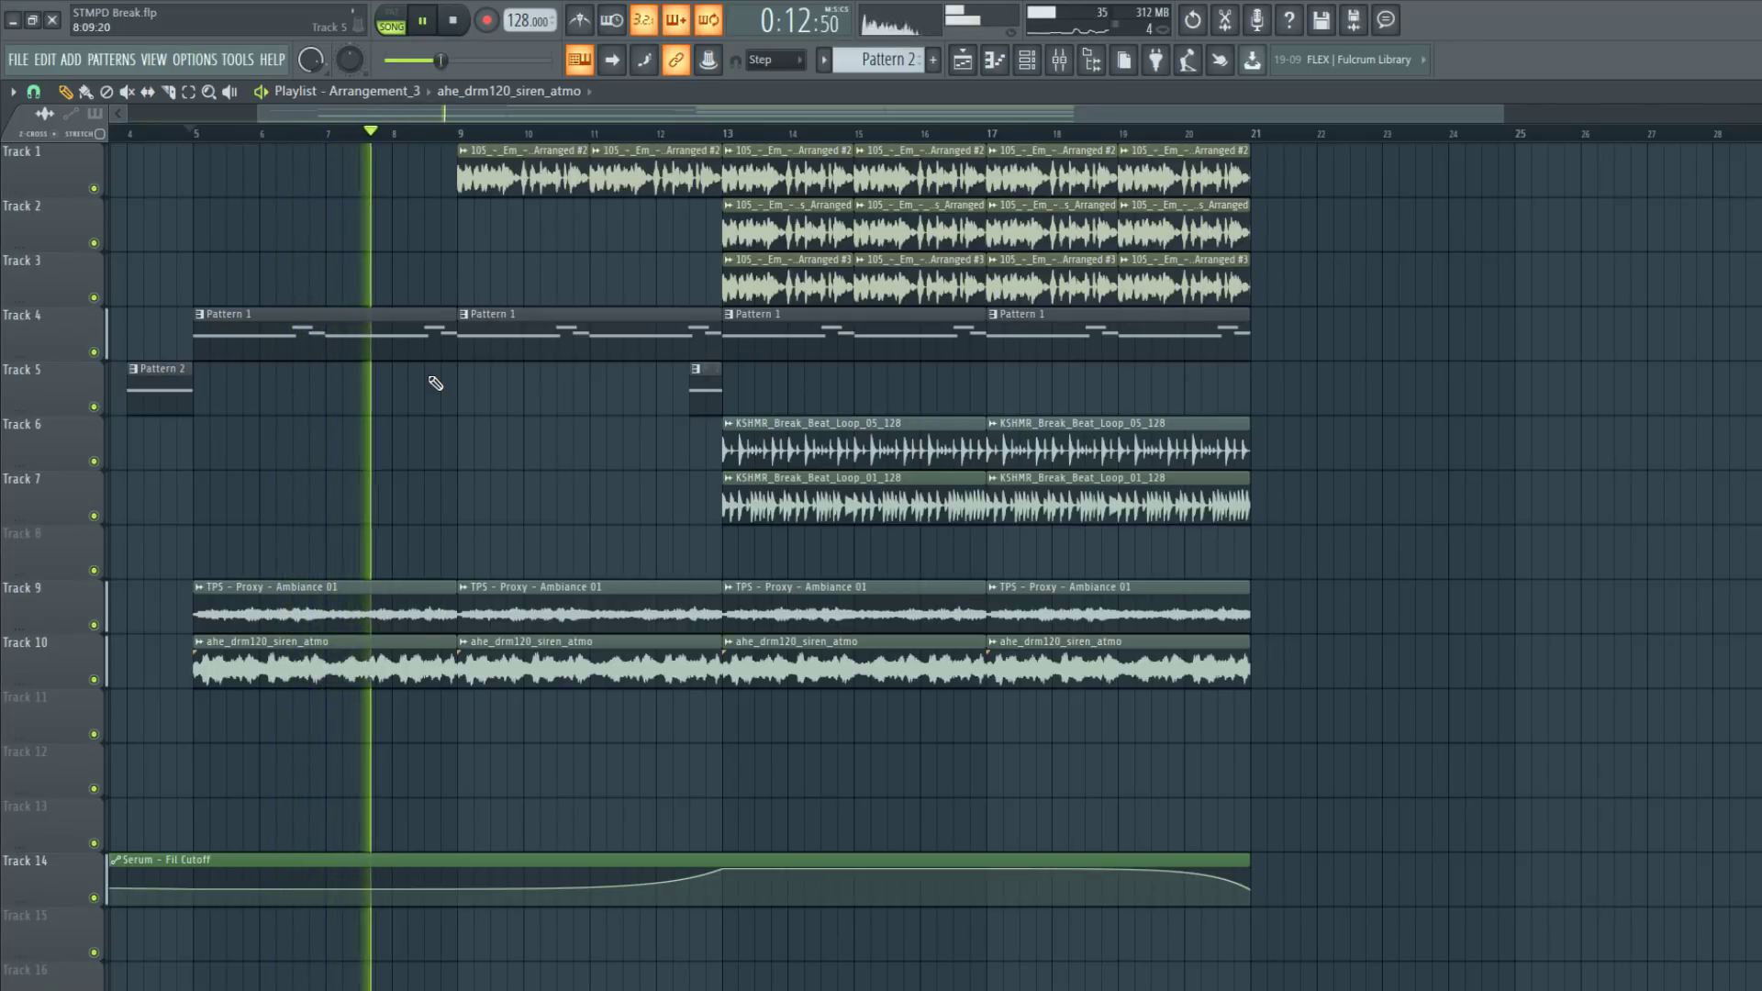
key(space)
Place the TPS - Futuristic - Upfilter 10 clip on Track 11 so that it ends at bar 13
click(570, 288)
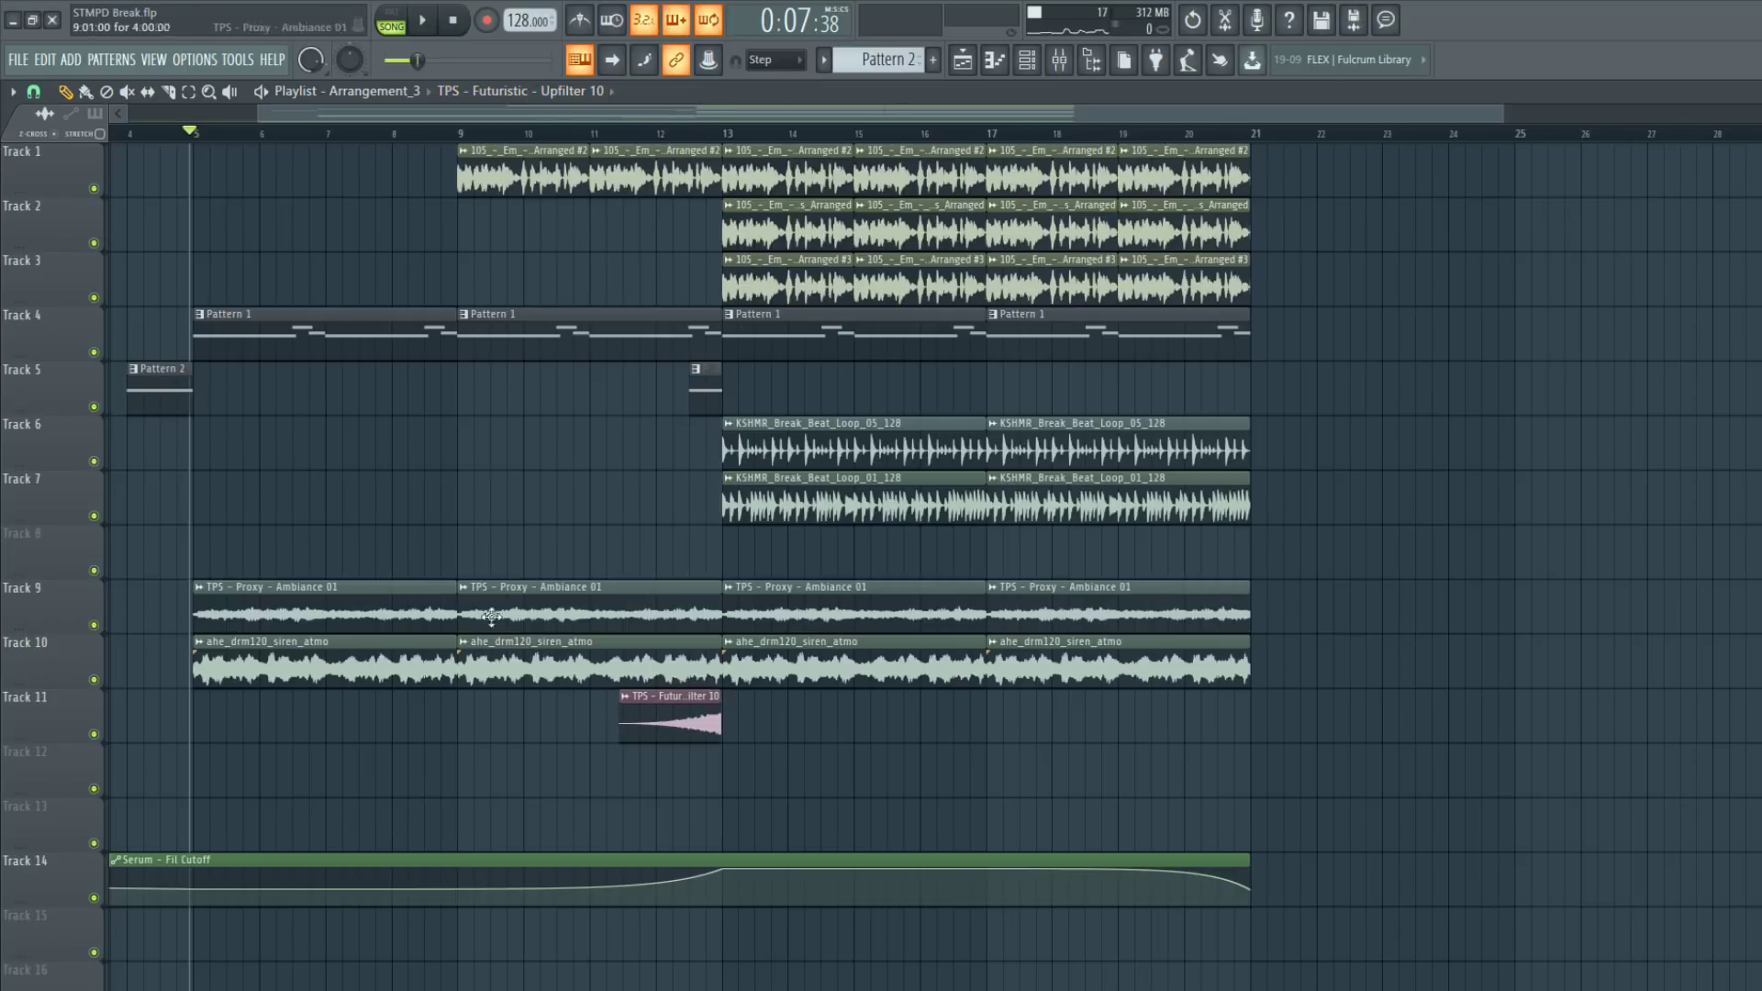
Add a second TPS - Futuristic - Upfilter 10 riser on Track 11 so that it ends at bar 5, and play it back
click(154, 716)
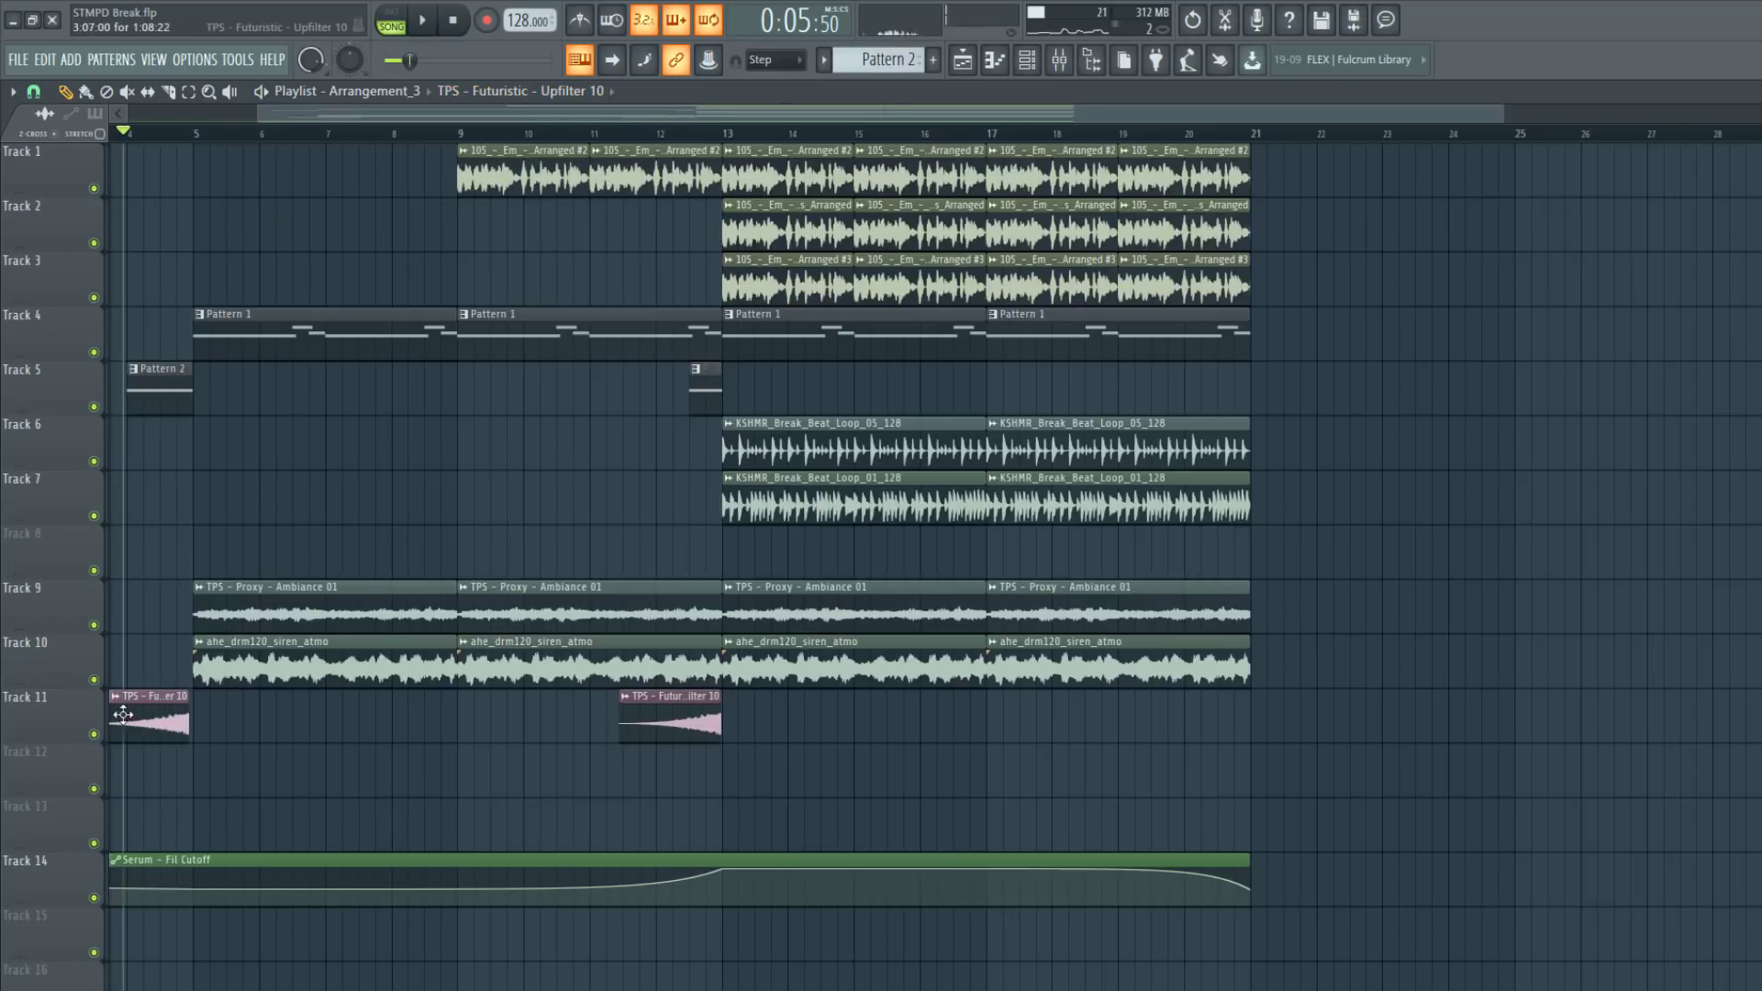
scroll(126, 715, up, 3)
scroll(403, 715, down, 1)
scroll(1147, 745, up, 8)
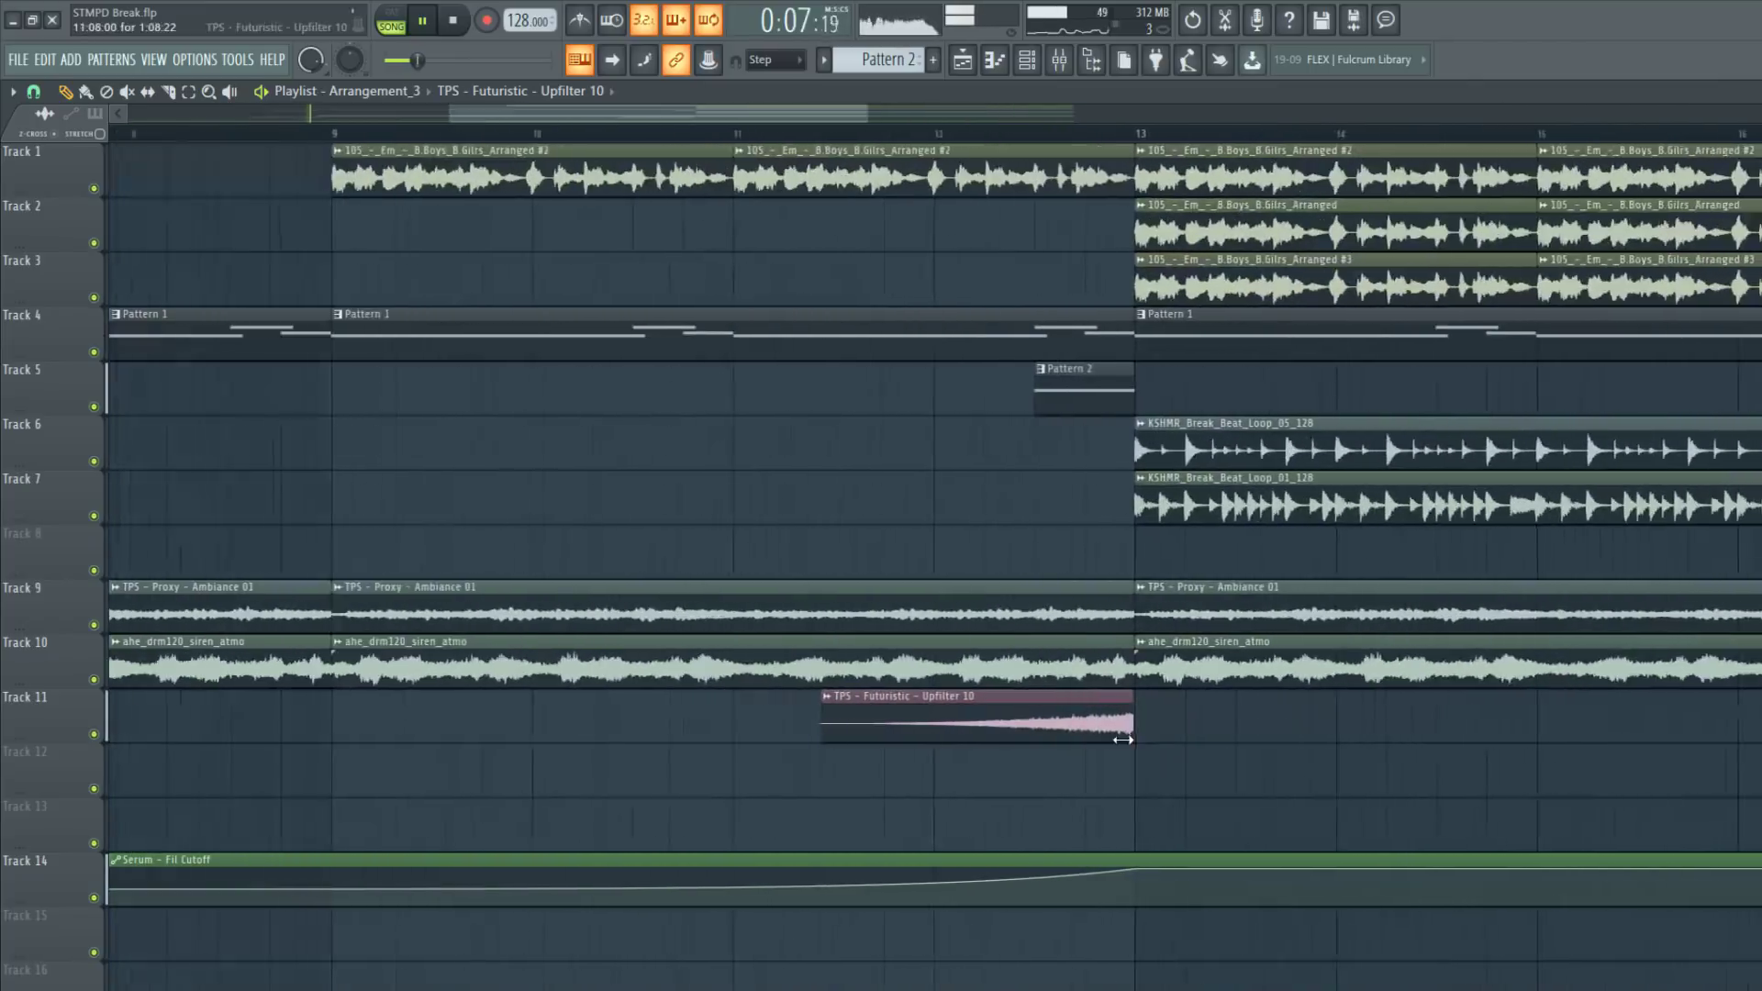
scroll(1102, 732, down, 10)
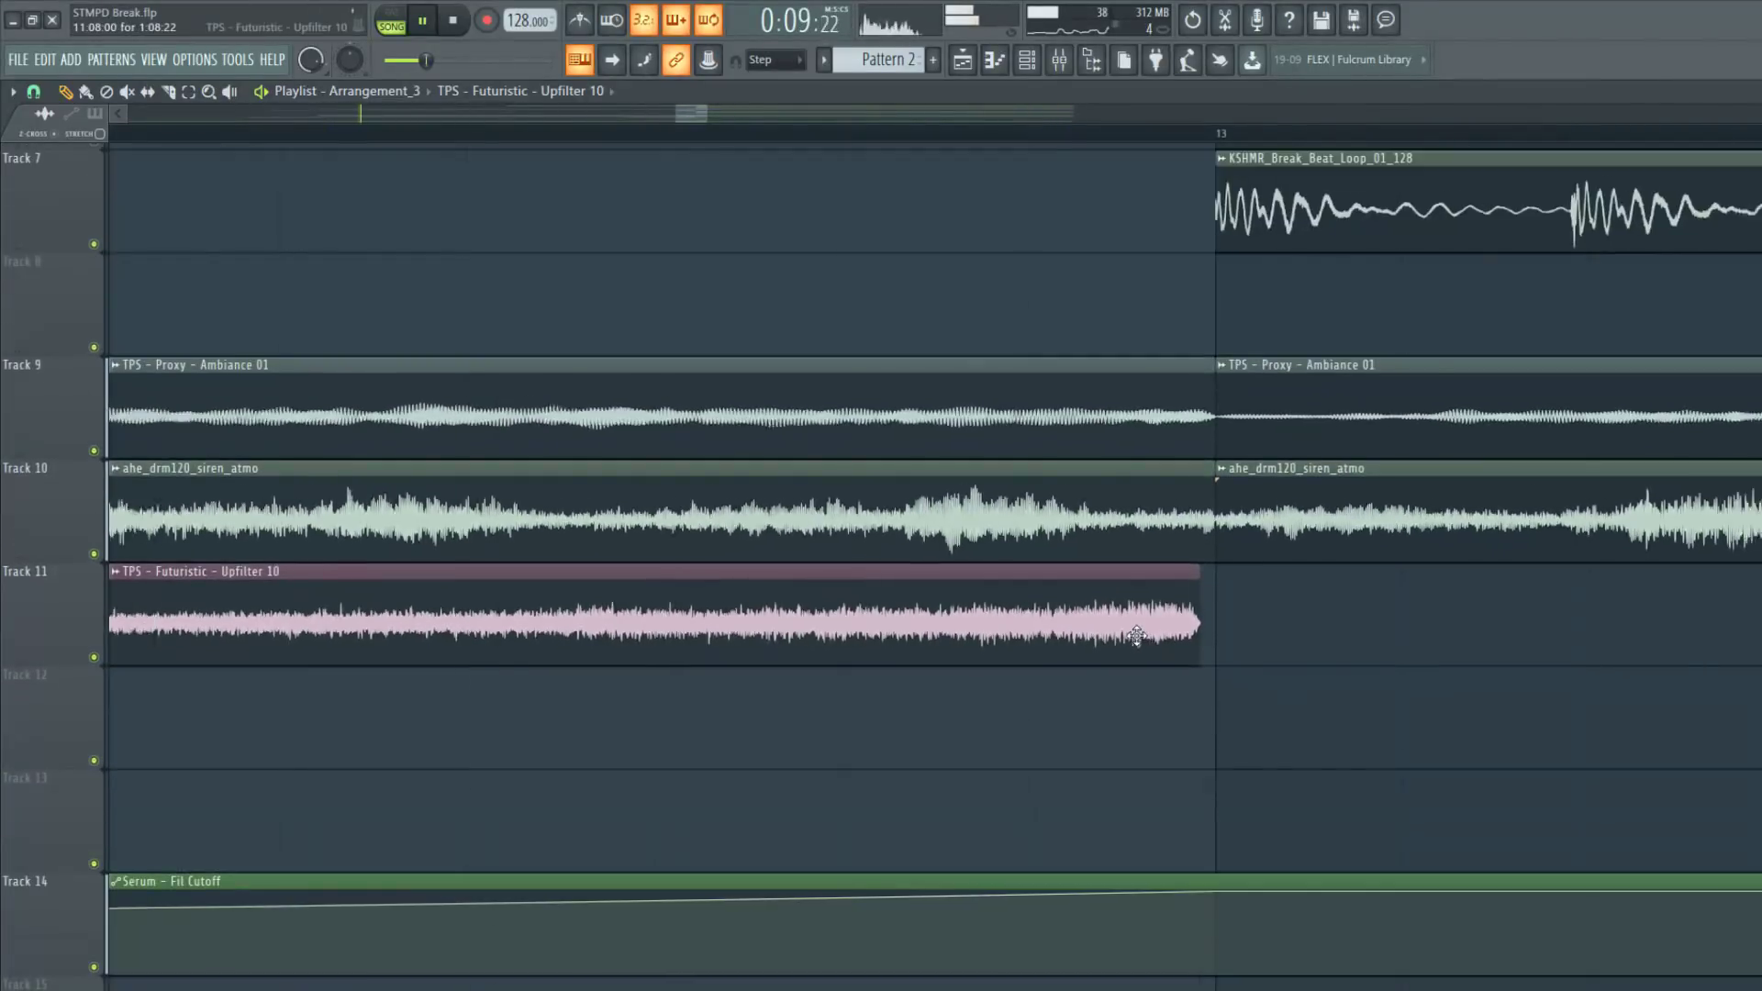
scroll(1122, 643, down, 3)
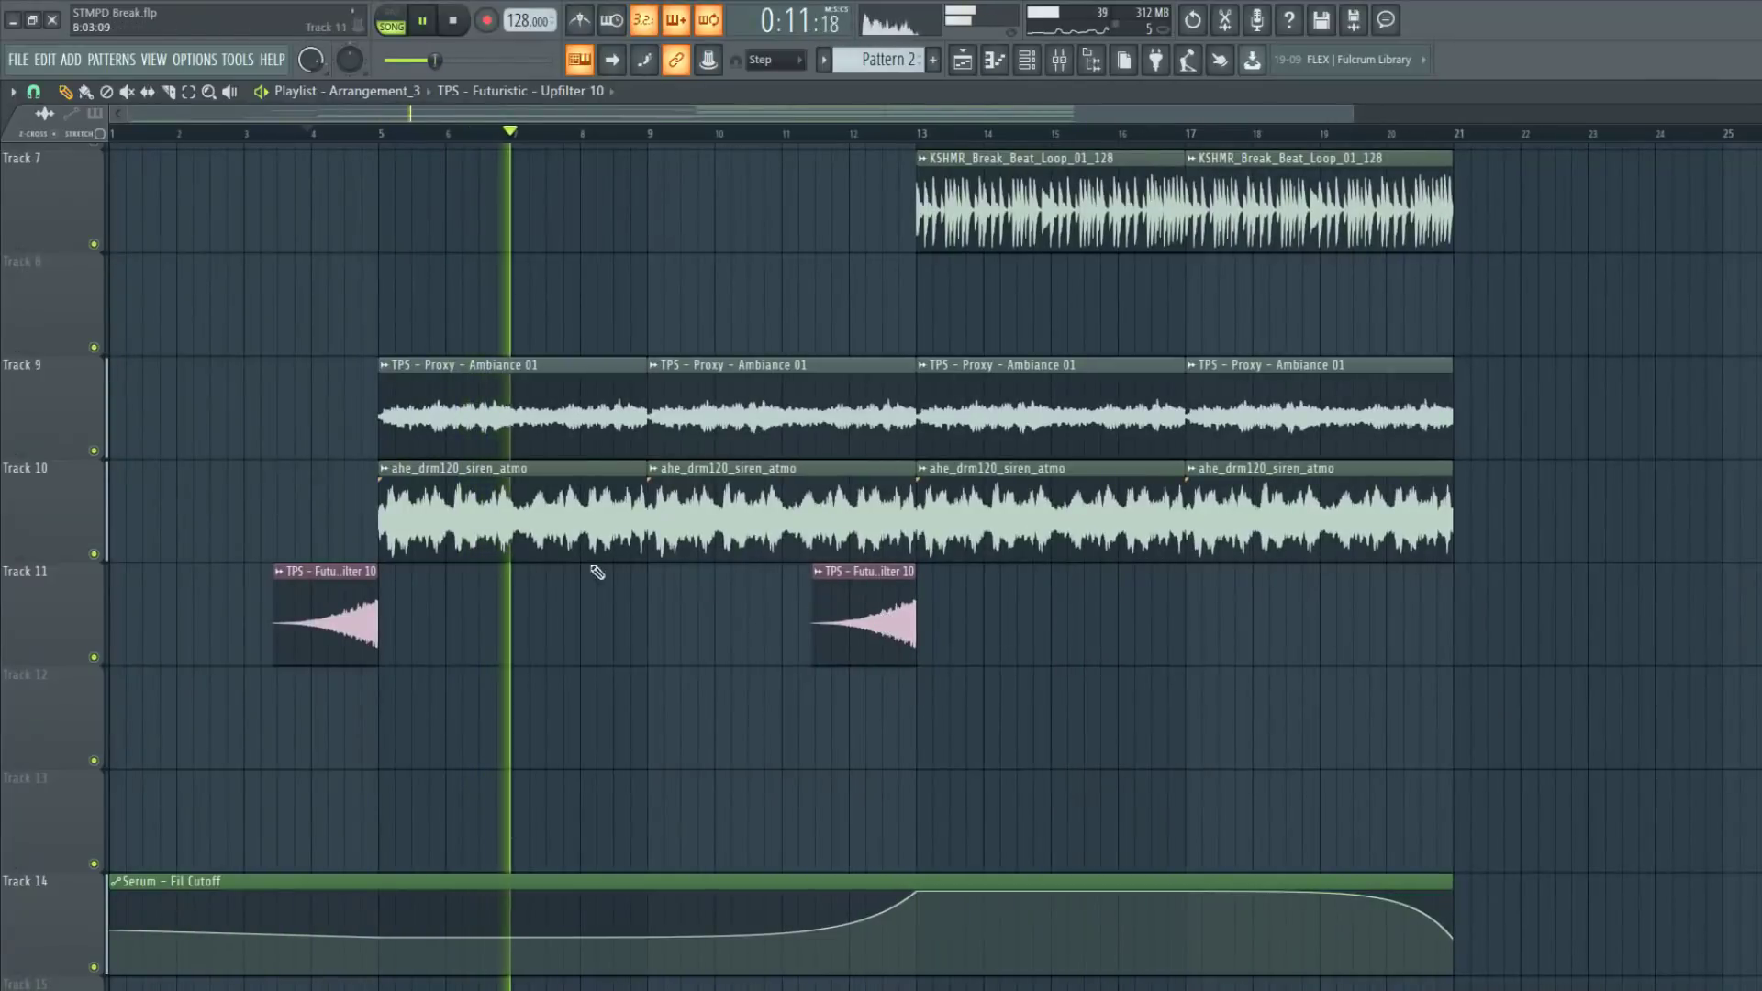
scroll(559, 556, down, 2)
key(space)
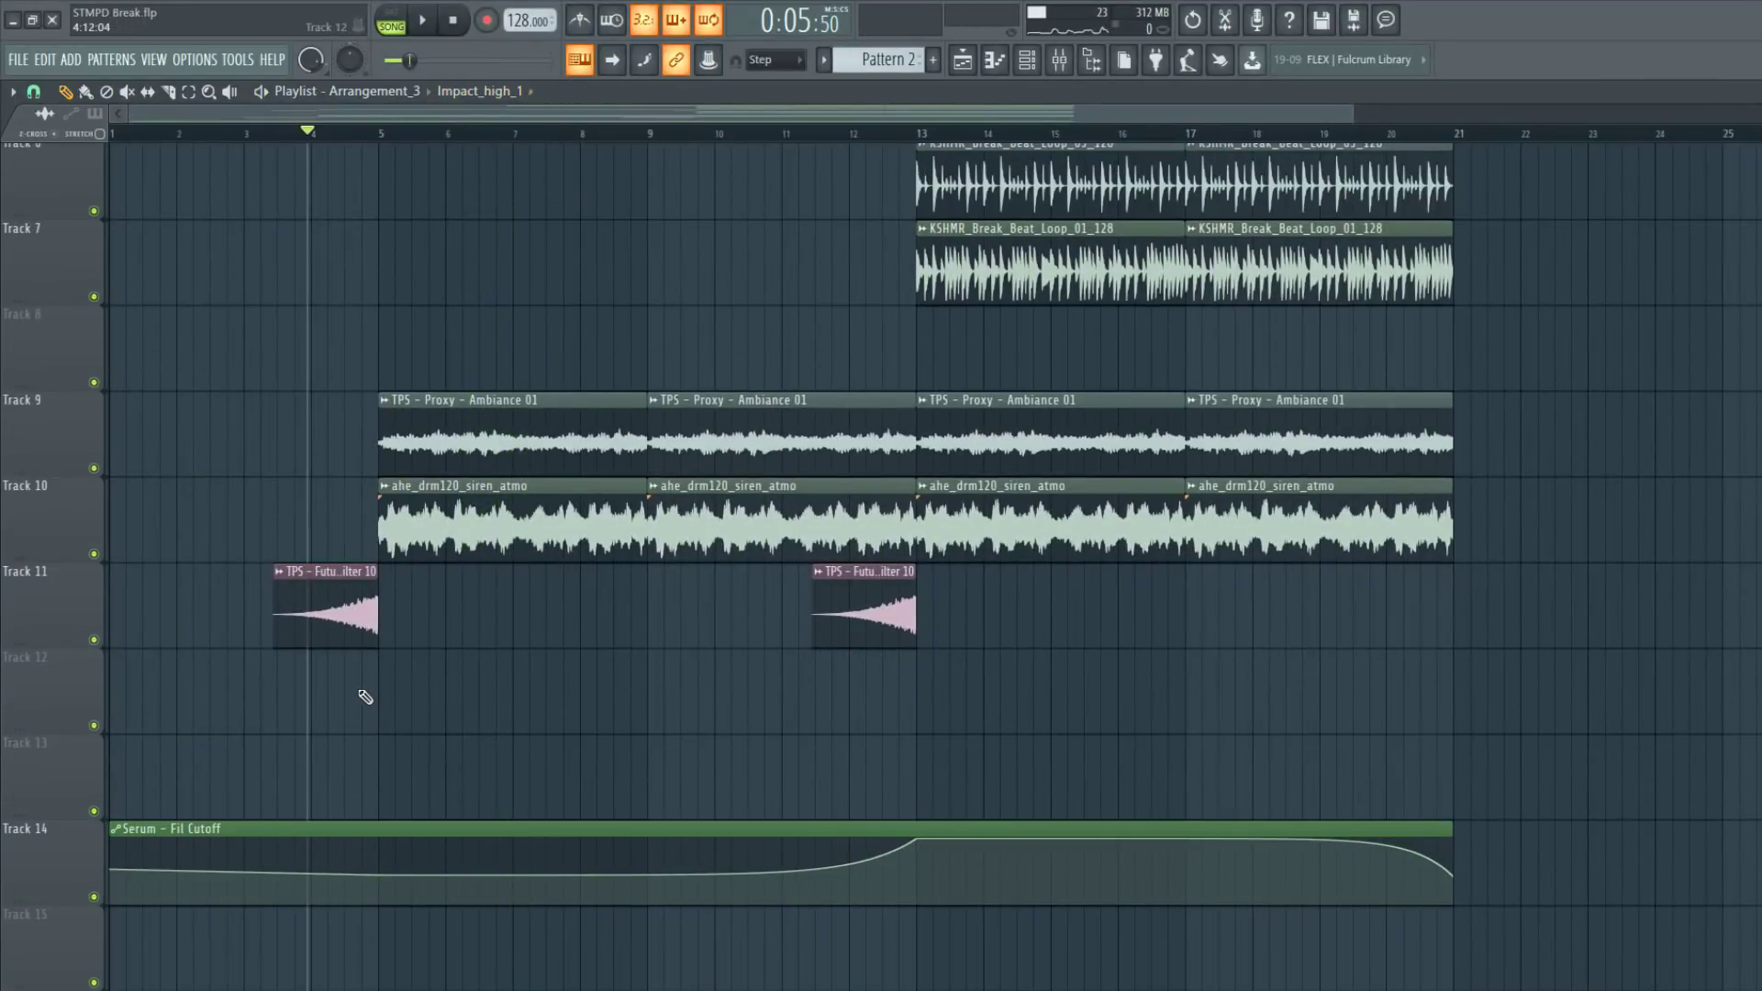
Place the Impact_high_1 clip on Track 12 at bars 5 and 13, and play it back
click(365, 697)
key(space)
drag(863, 757, 982, 672)
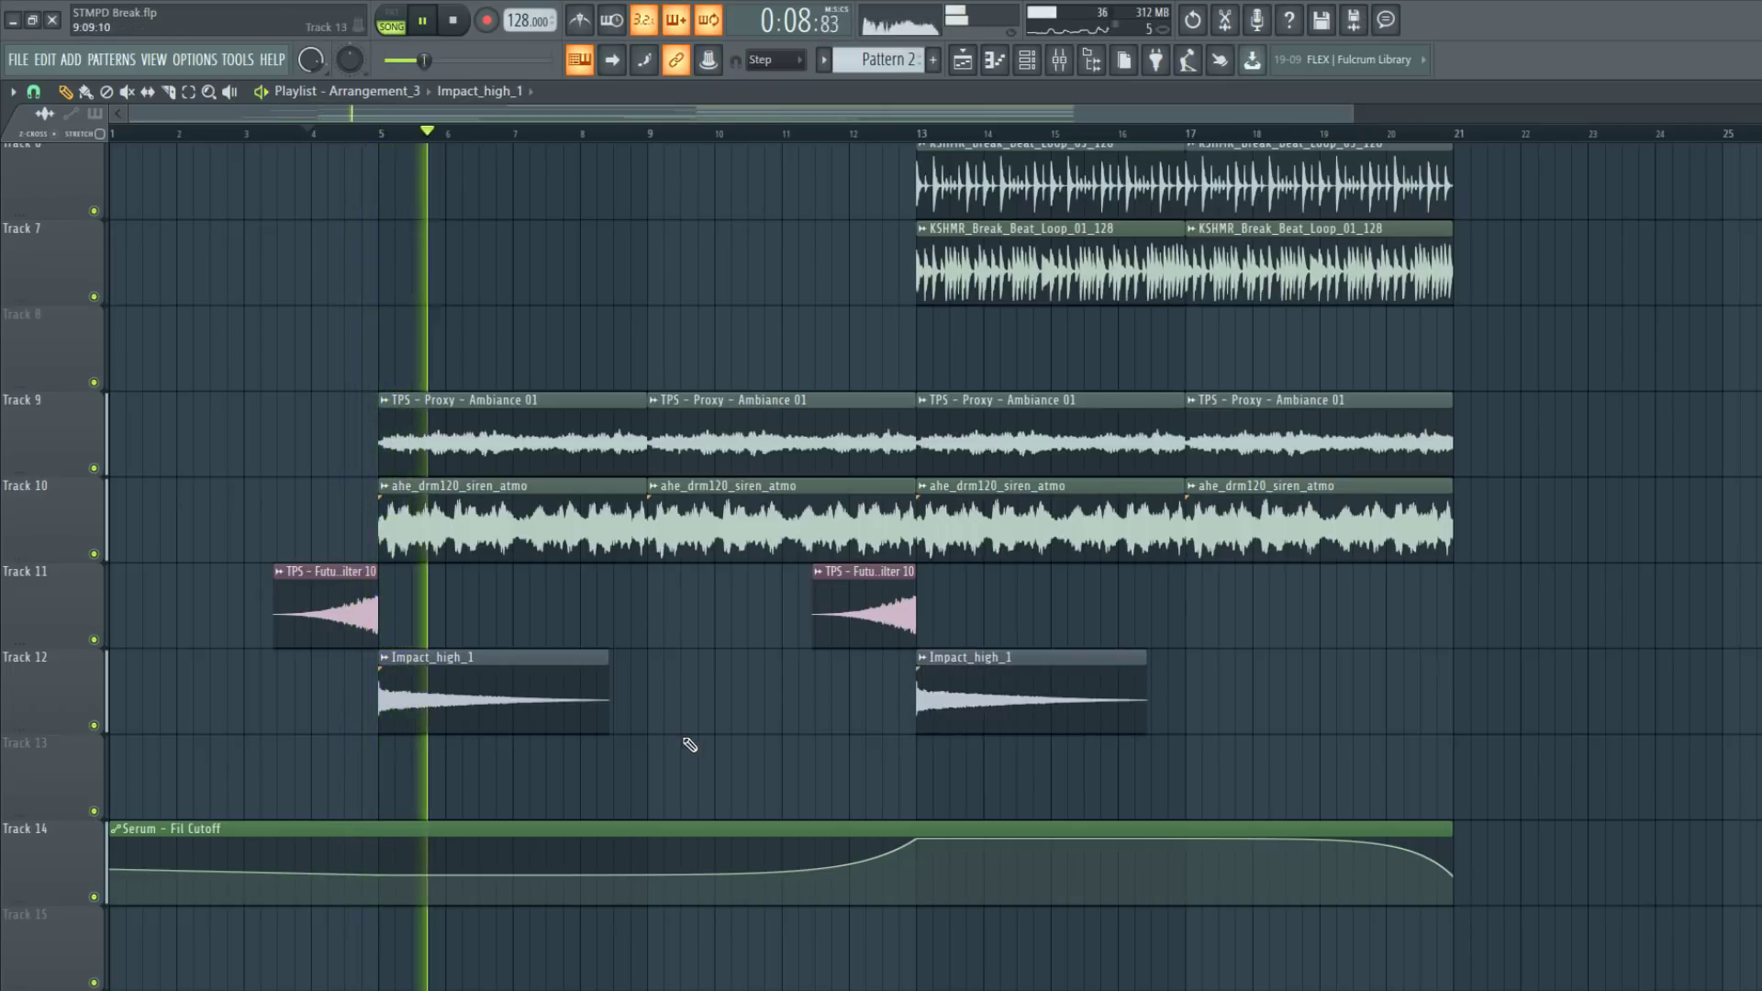
Move the Serum - Fil Cutoff automation clip from Track 14 down to Track 15 and stop playback
scroll(689, 745, down, 1)
scroll(653, 413, down, 1)
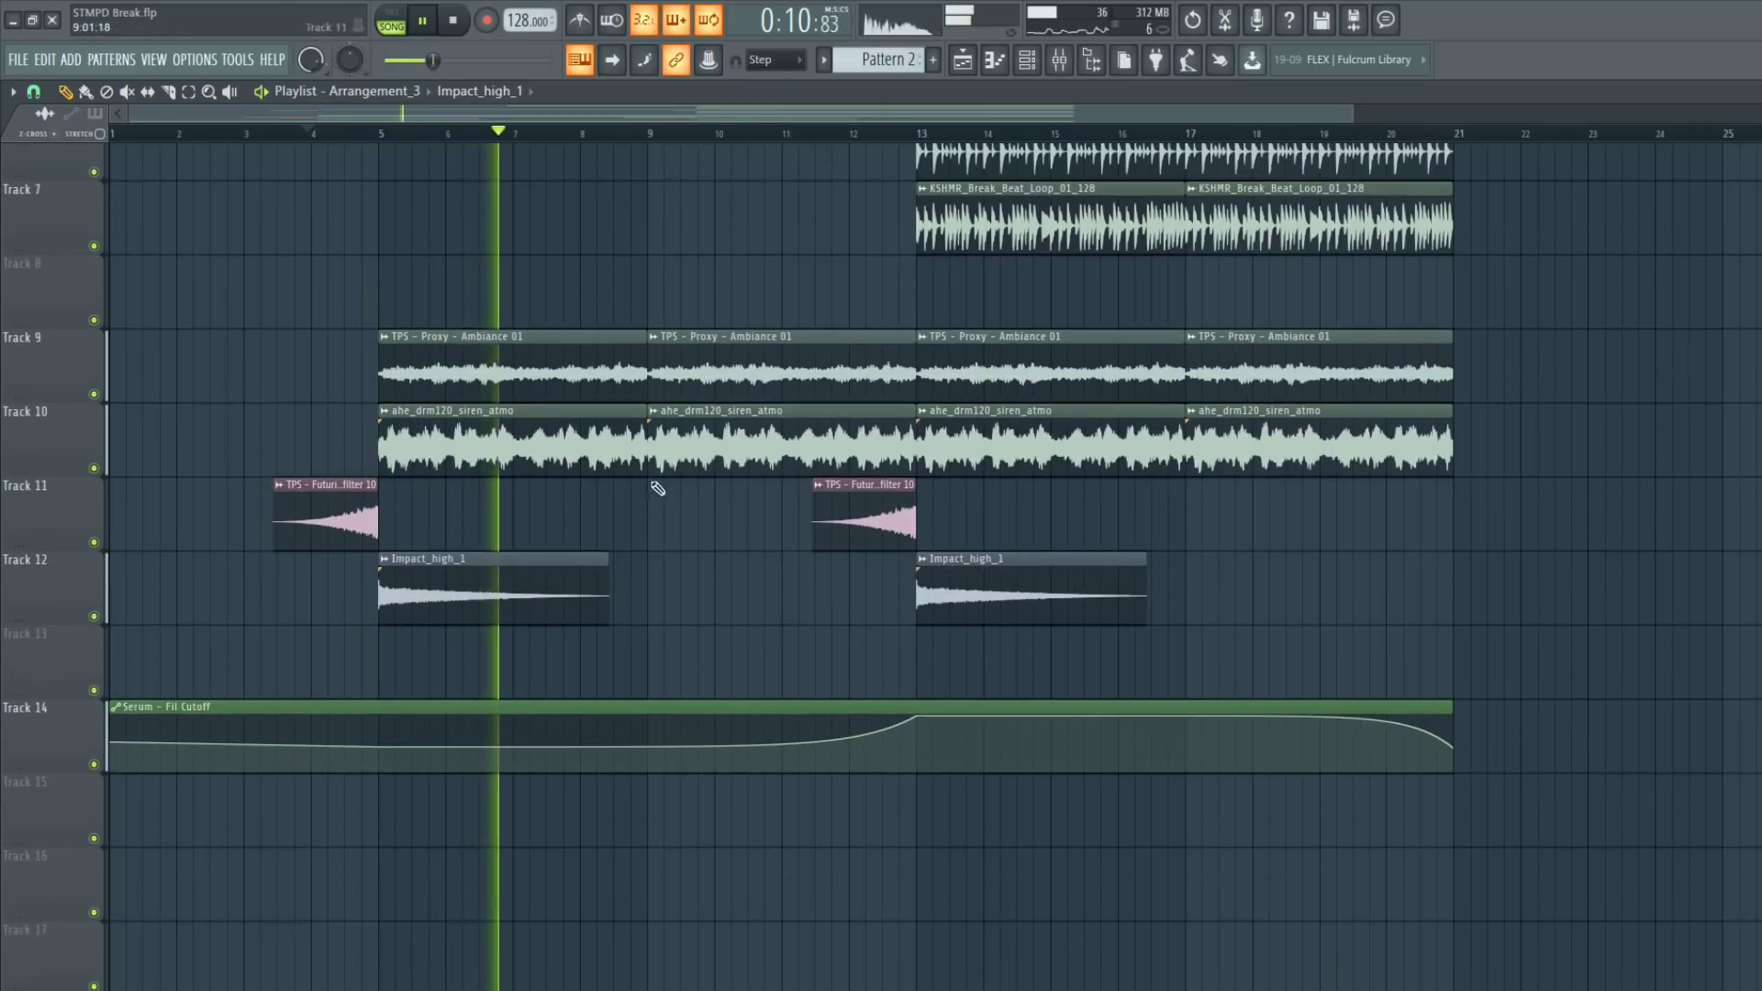
scroll(657, 488, down, 2)
drag(657, 700, 658, 780)
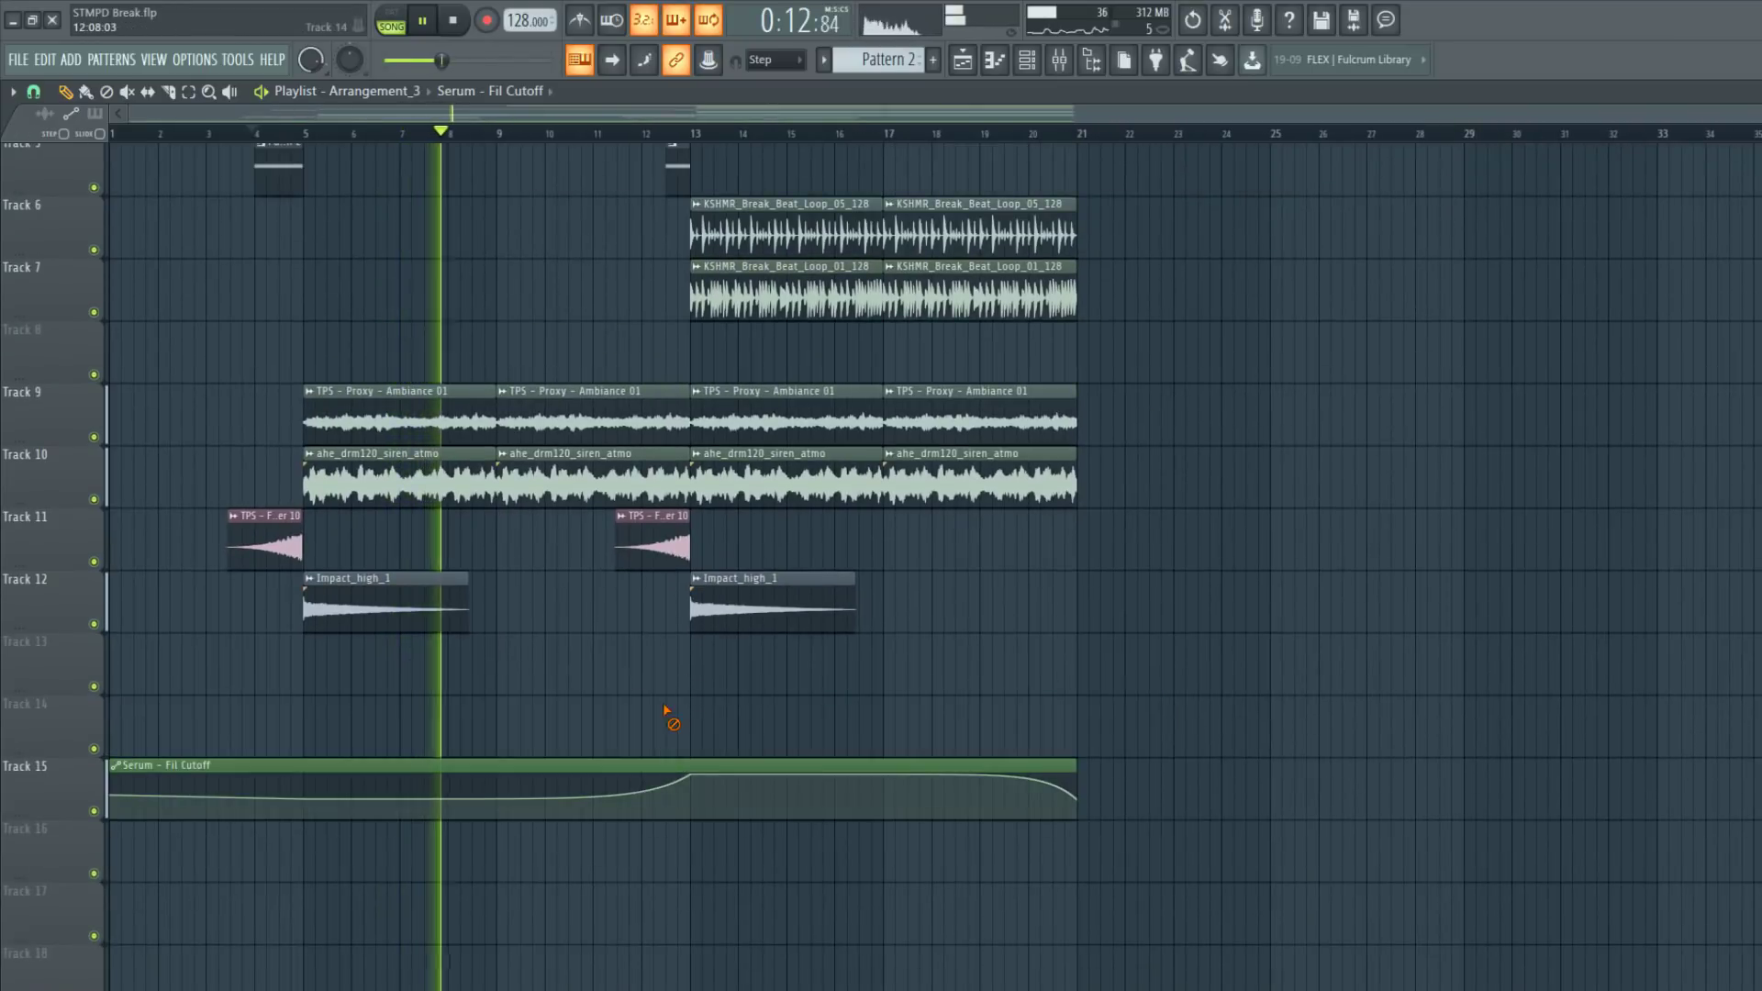
scroll(456, 677, up, 2)
key(space)
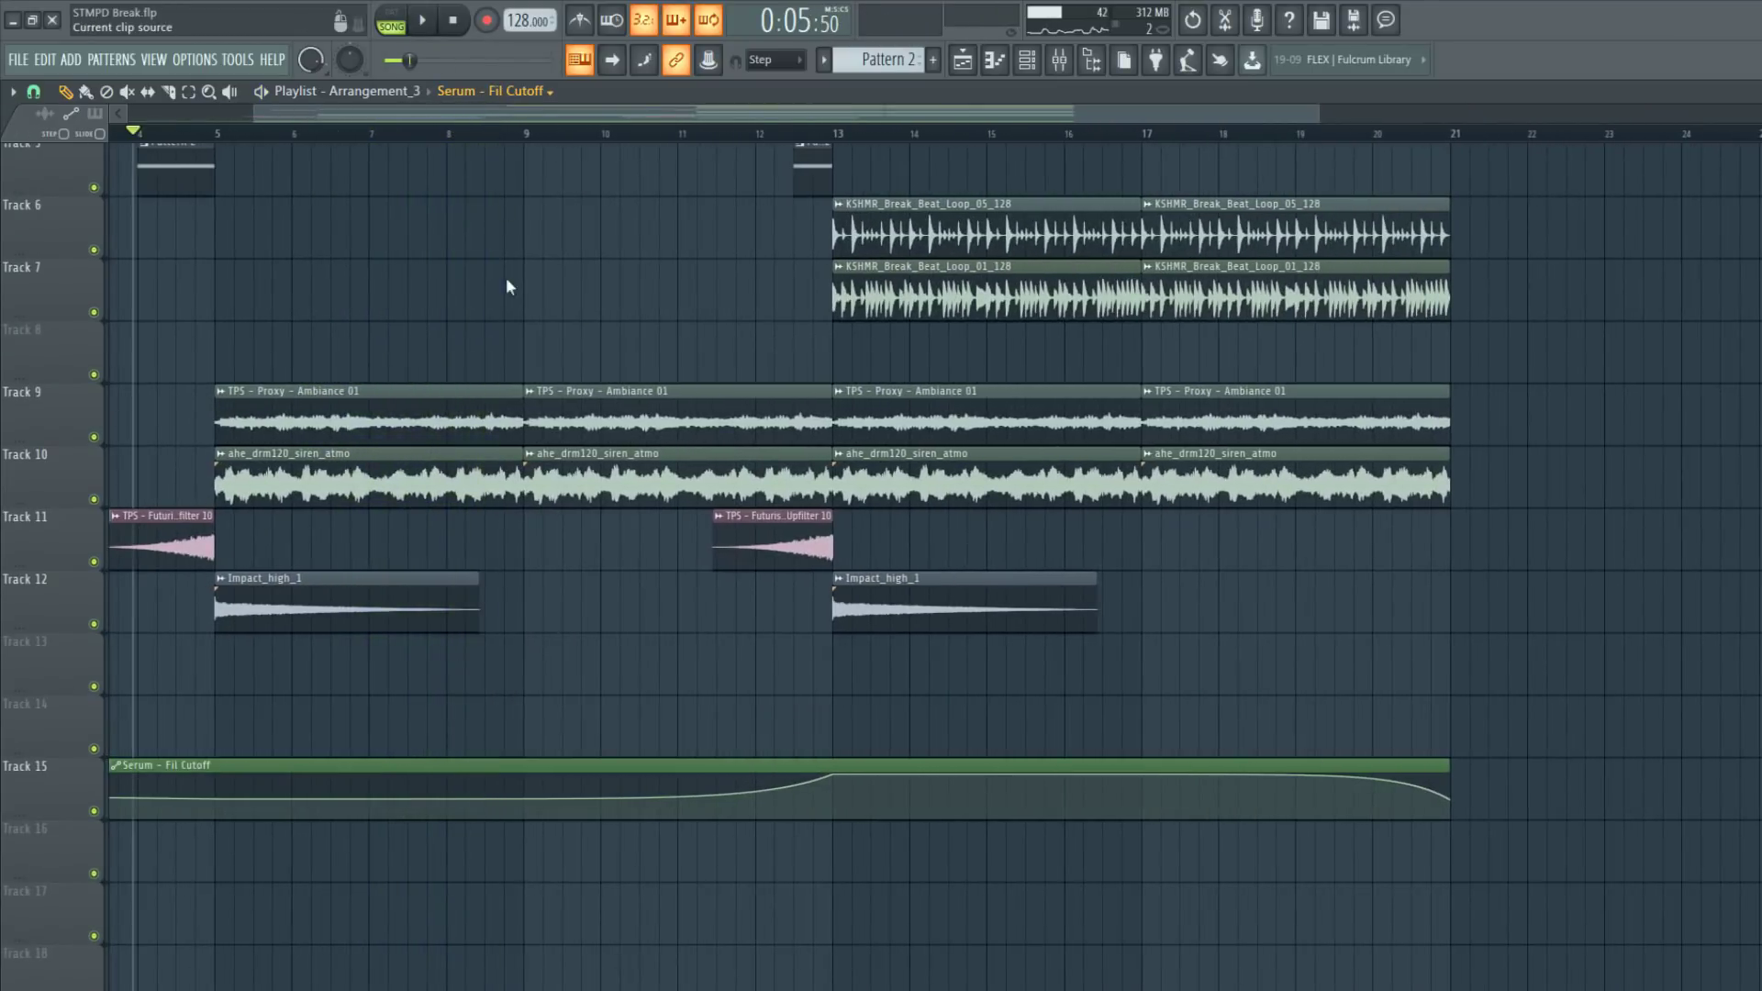
Place the KSHMR_Lazer_03 clip on Track 13 at bars 5 and 13, and solo the track to listen to it
click(262, 660)
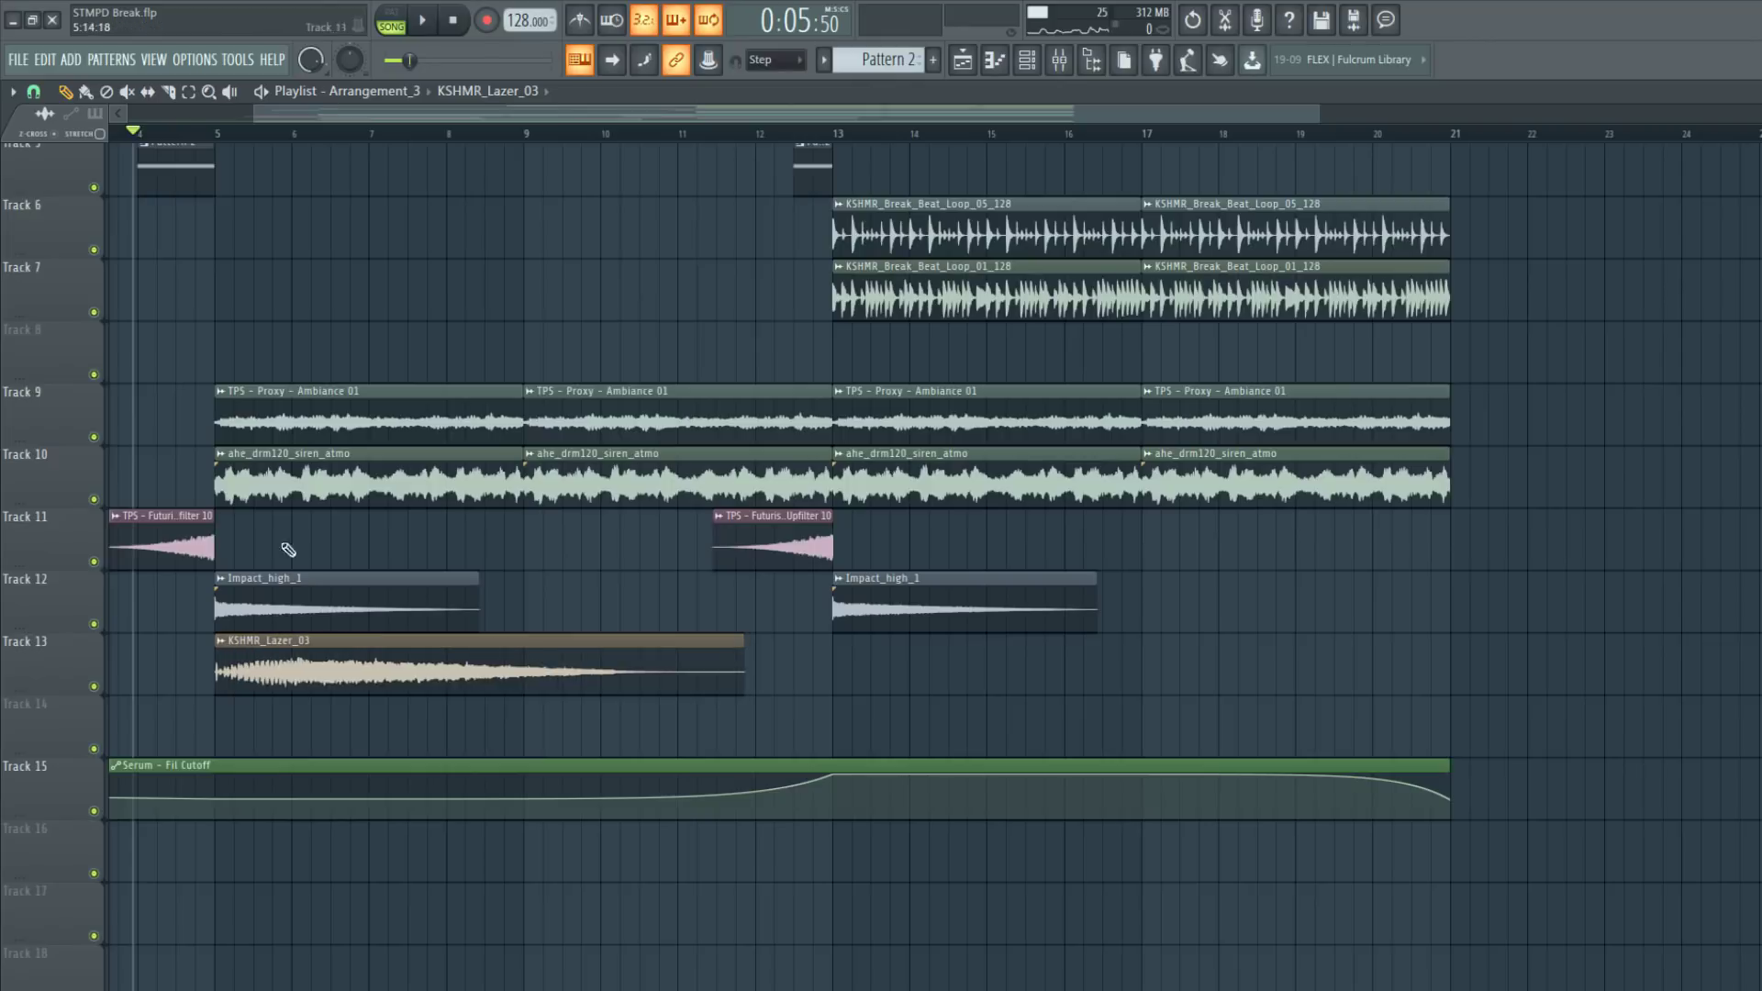
ctrl+click(94, 686)
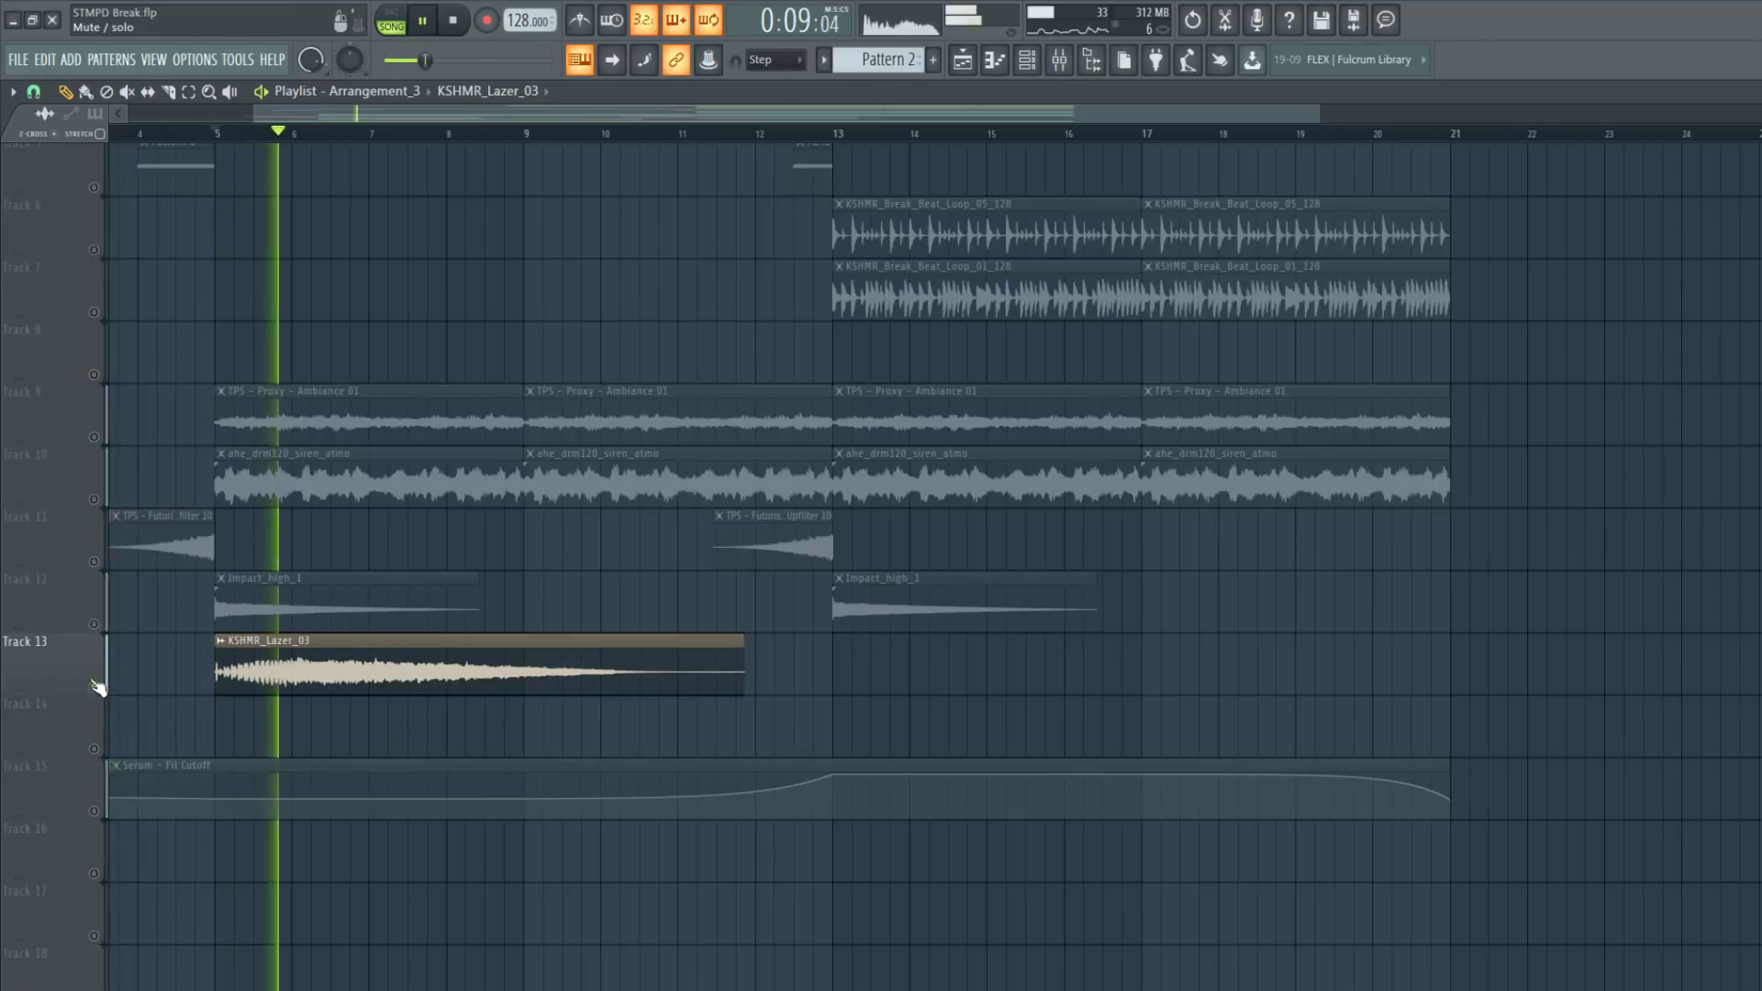
click(94, 624)
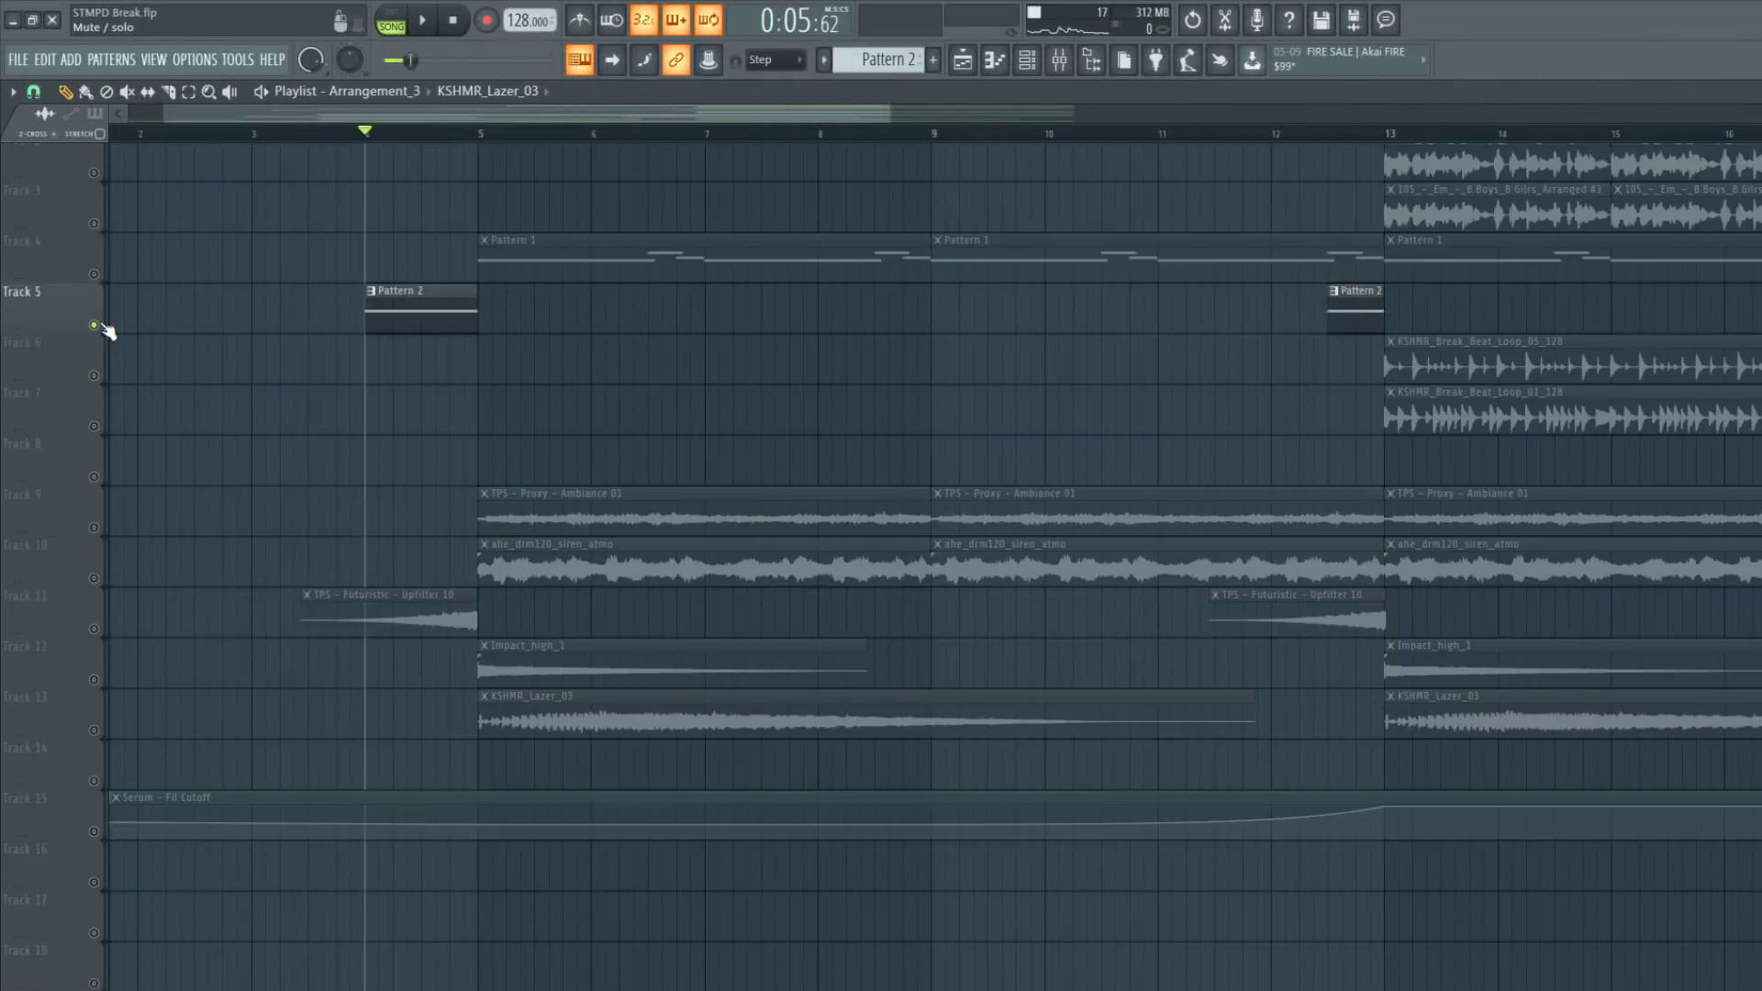
Listen to Pattern 2 on soloed Track 5, and place the KSHMR_Glitch_11 clip on Track 7 at bar 4 and solo it
key(space)
key(space)
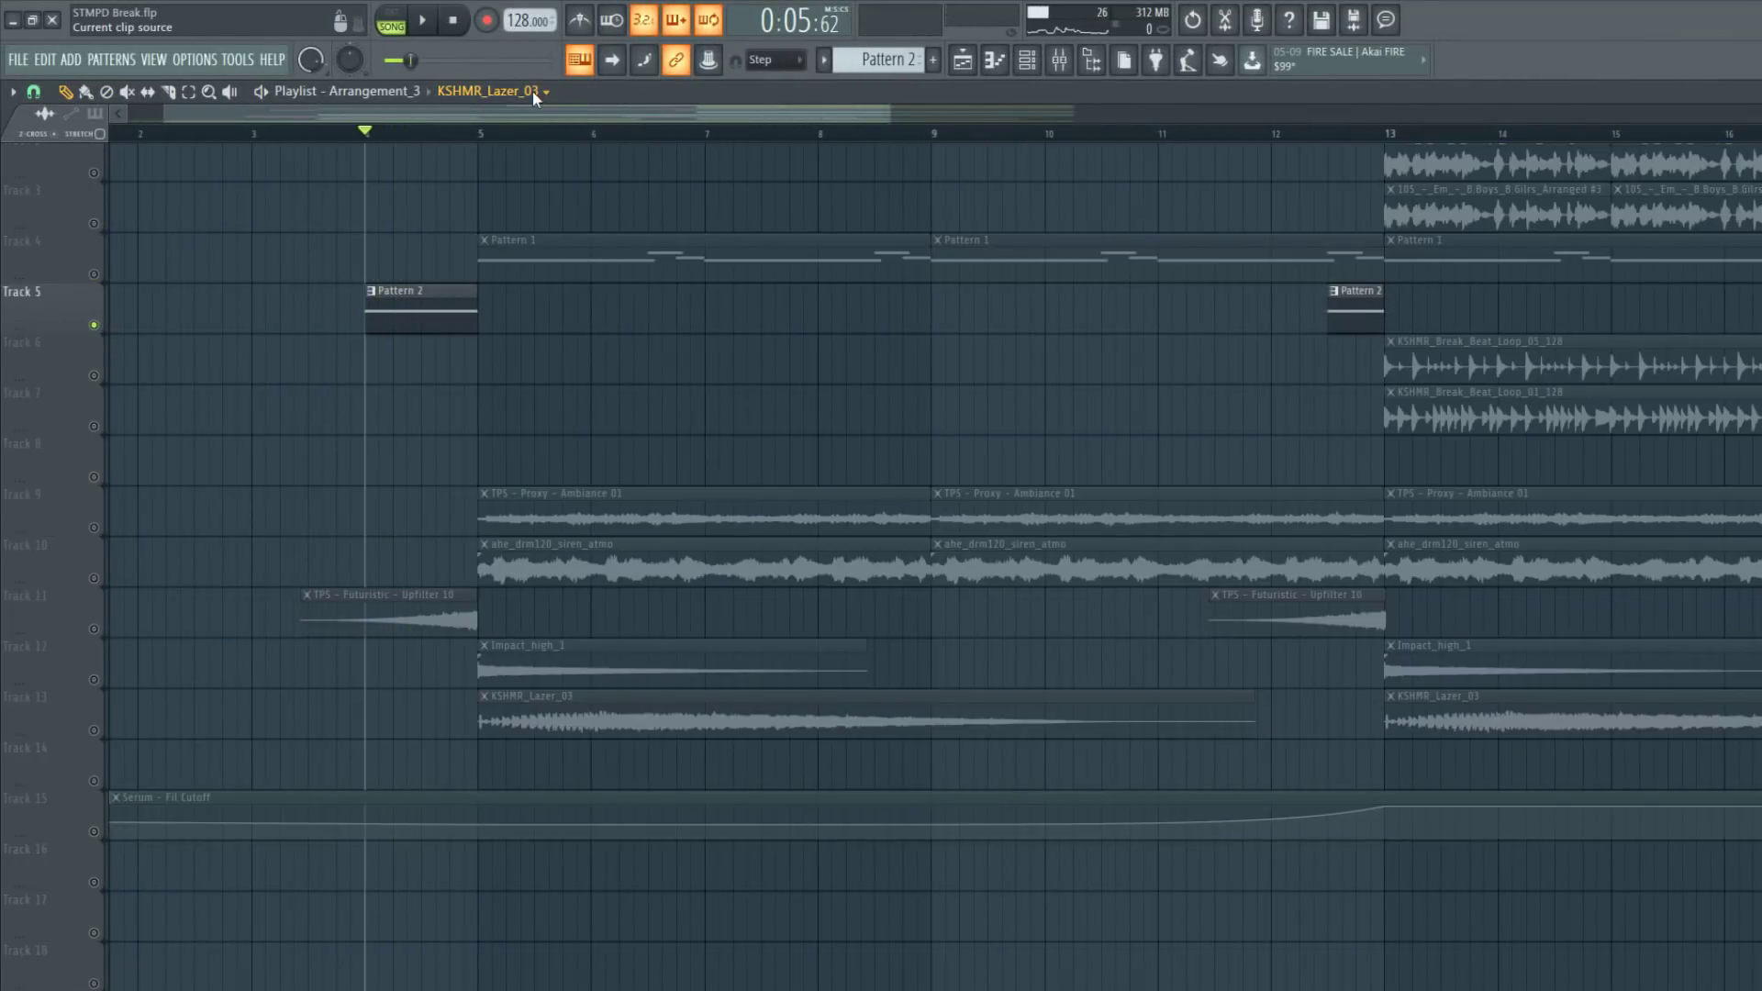
click(585, 242)
click(99, 428)
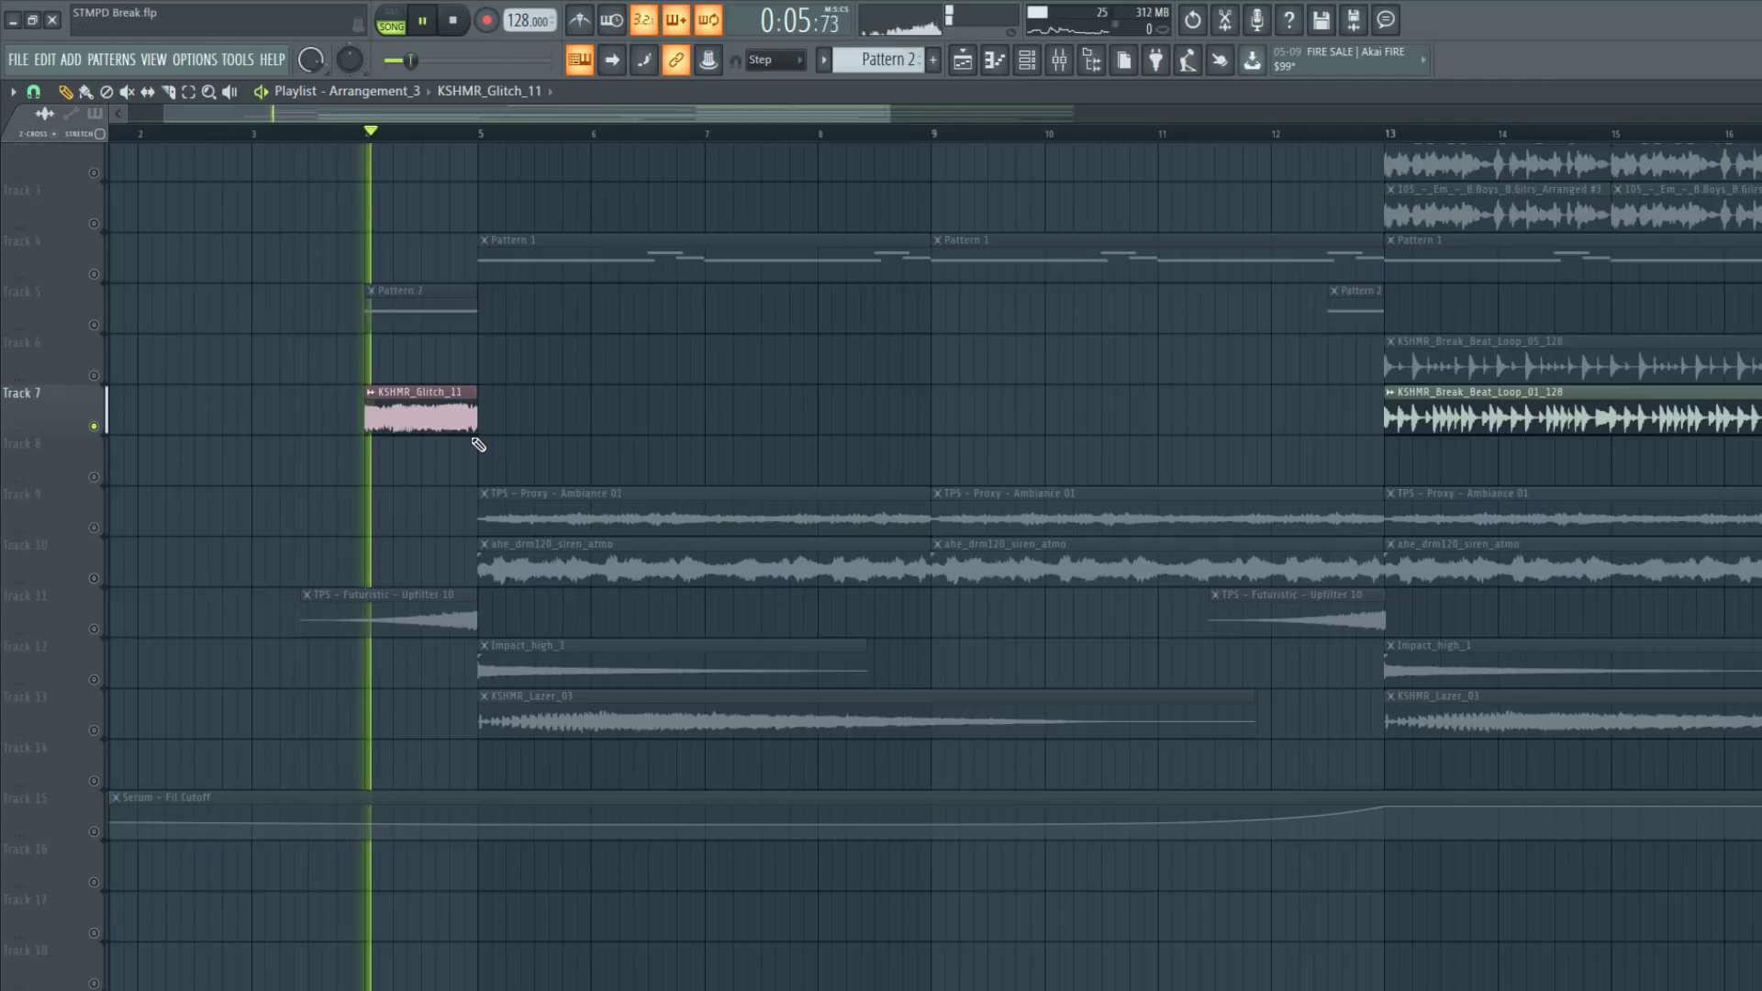
Move the KSHMR_Glitch_11 clip to Track 14 at bar 4, solo that track briefly and play all tracks together
scroll(421, 421, down, 4)
scroll(258, 357, up, 3)
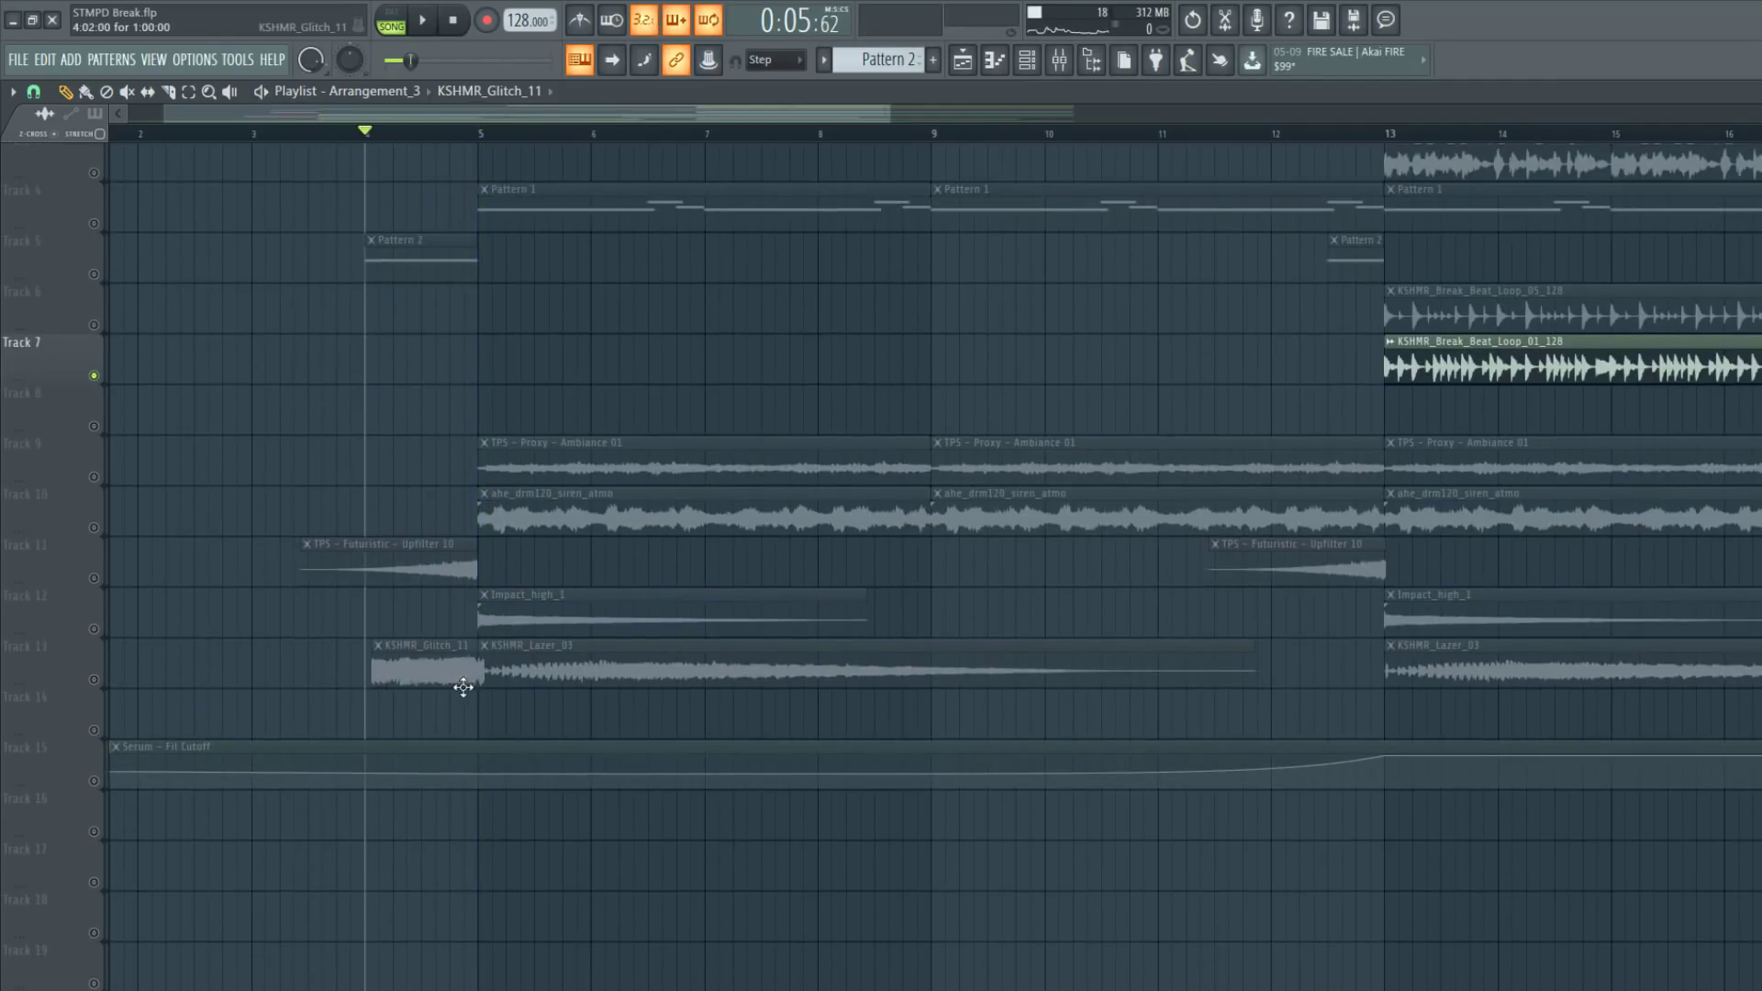
right_click(95, 731)
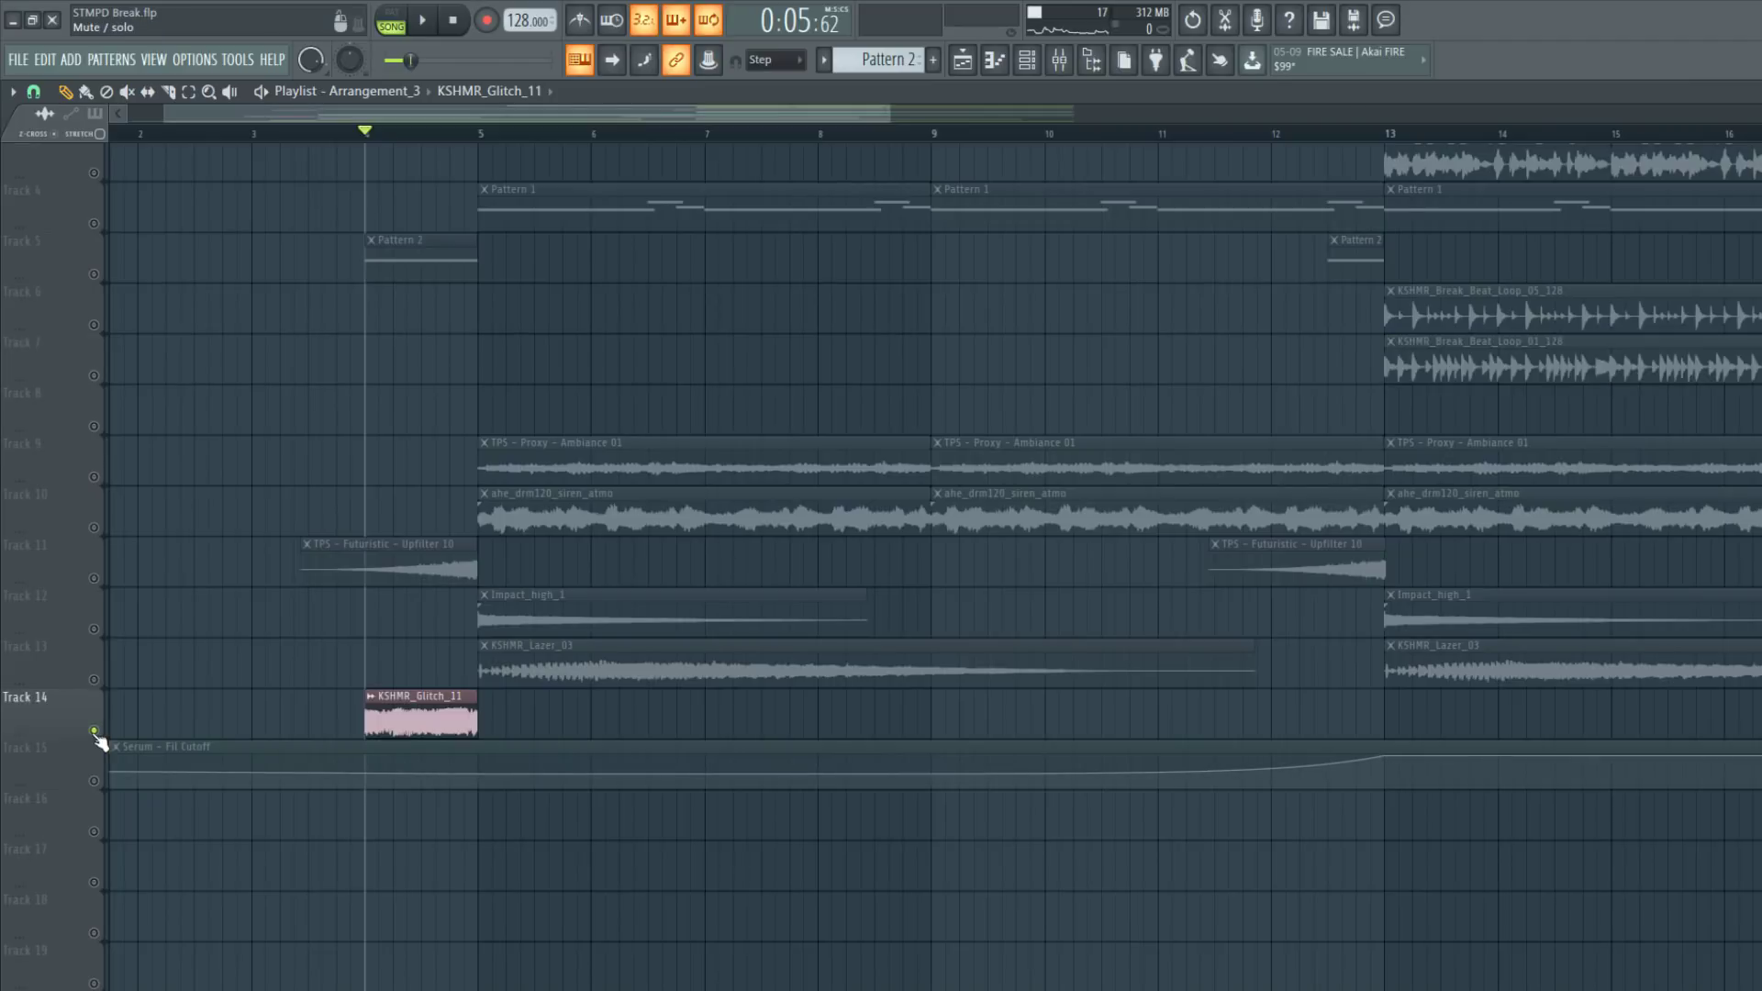
right_click(95, 732)
key(space)
Move the Serum - Fil Cutoff automation clip to Track 19, and repeat the KSHMR_Glitch_11 clip on Track 14 at bar 12
drag(598, 767, 558, 971)
click(1299, 755)
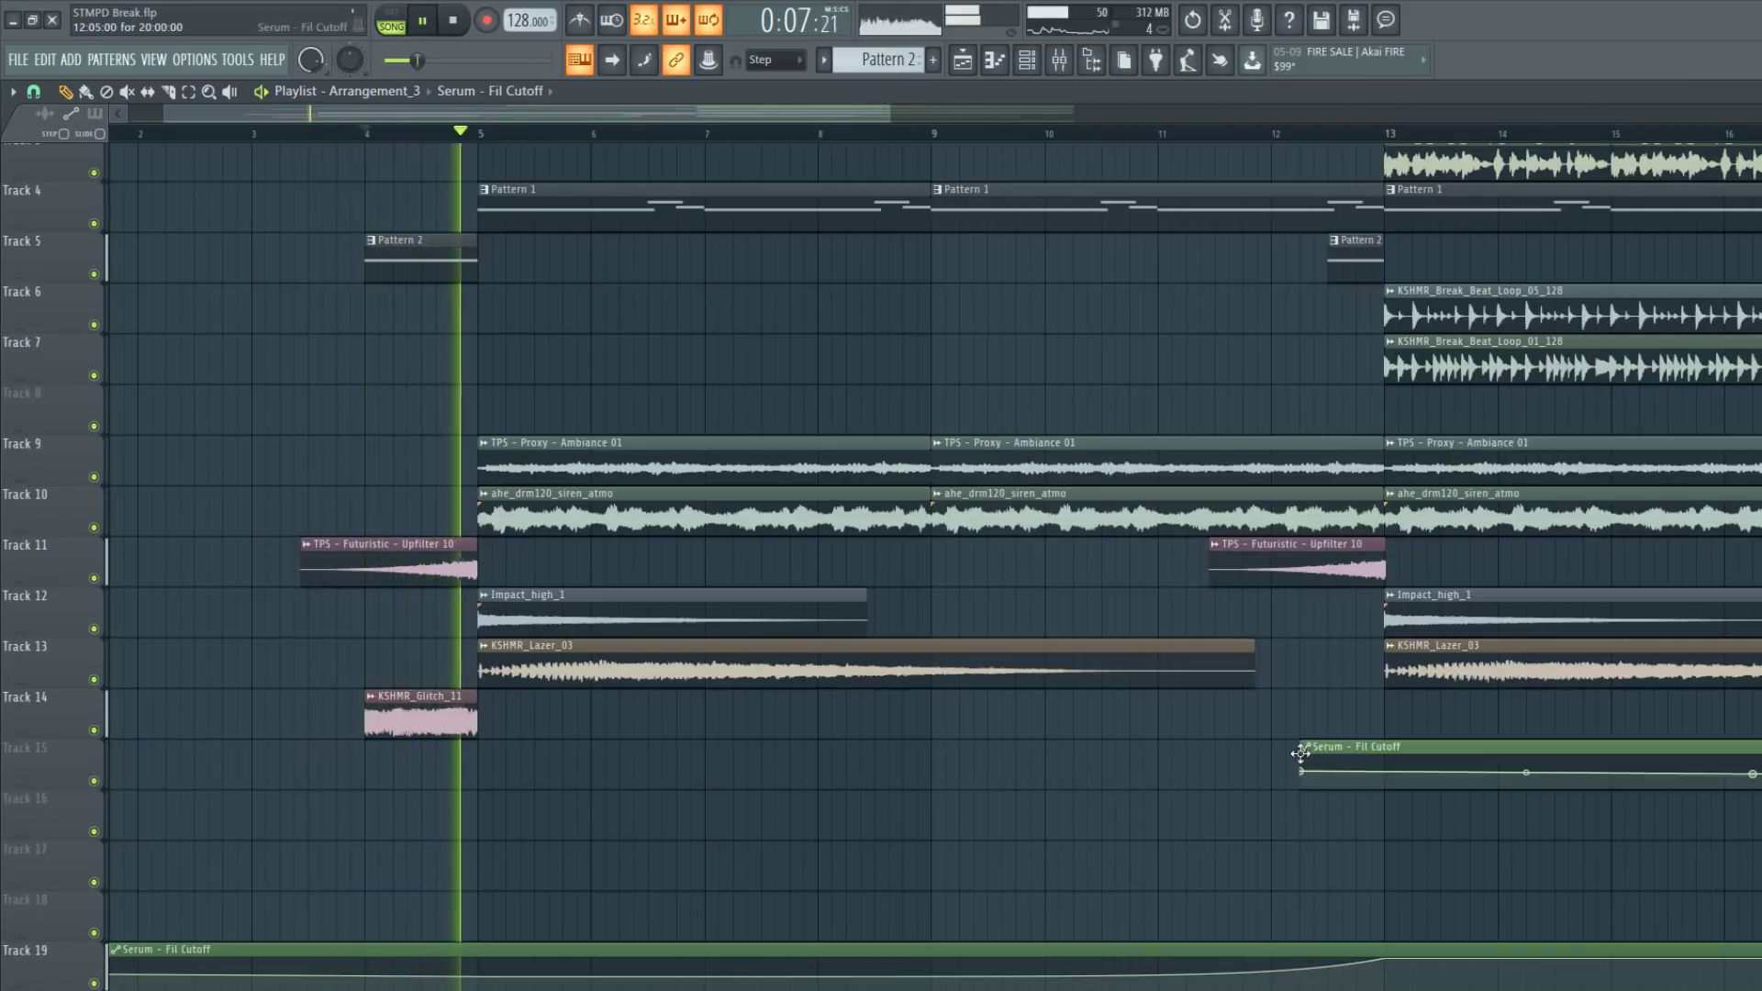
right_click(1318, 755)
click(441, 720)
click(1275, 720)
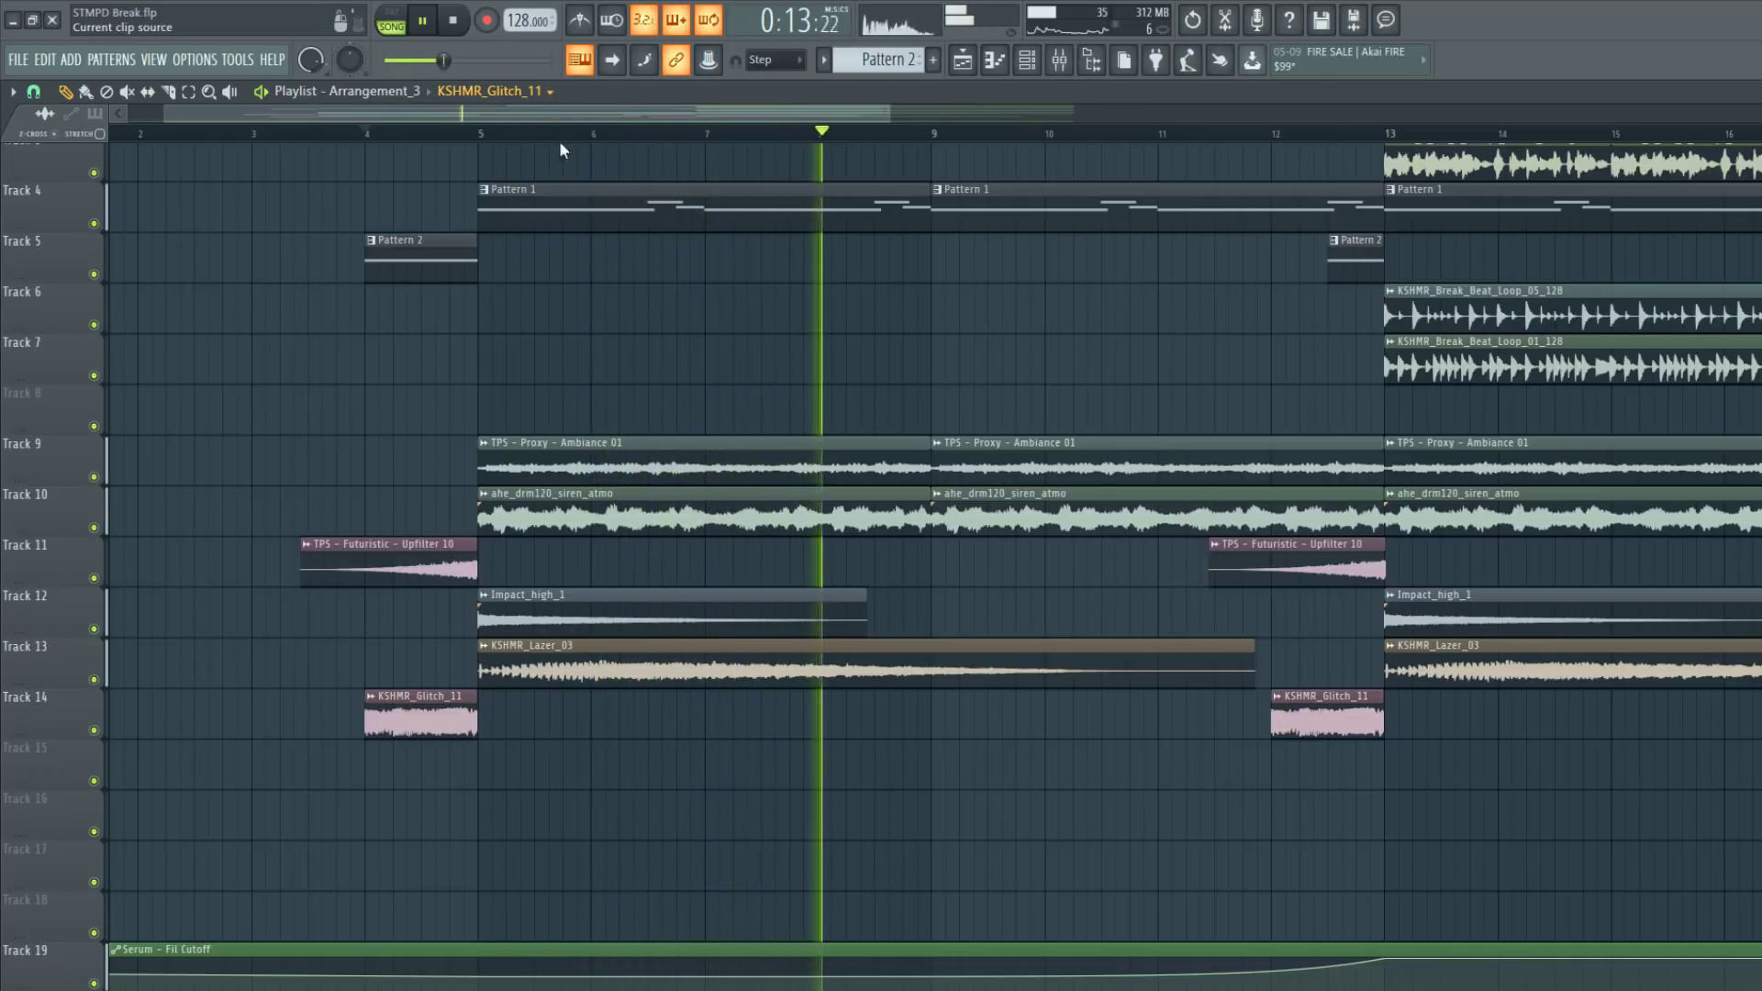
Place the KSHMR_Transformer_FX_25 clip on Track 15 at bar 4 and solo it to listen
click(596, 665)
key(space)
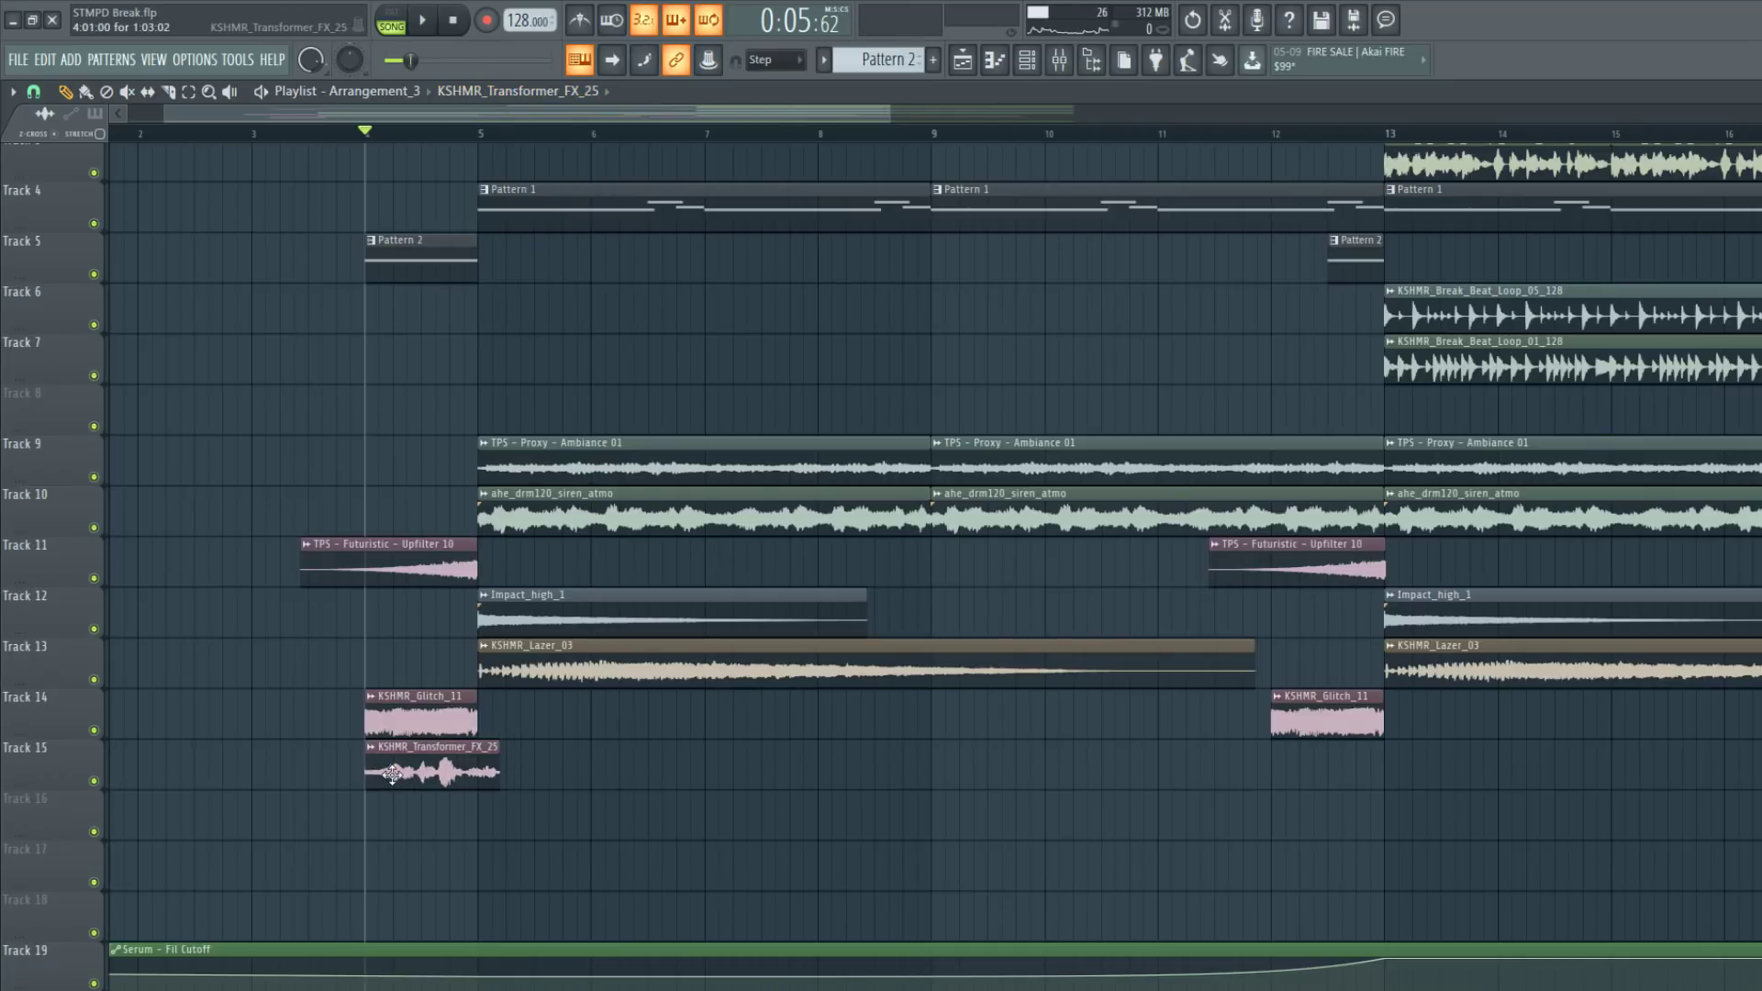
key(space)
key(space)
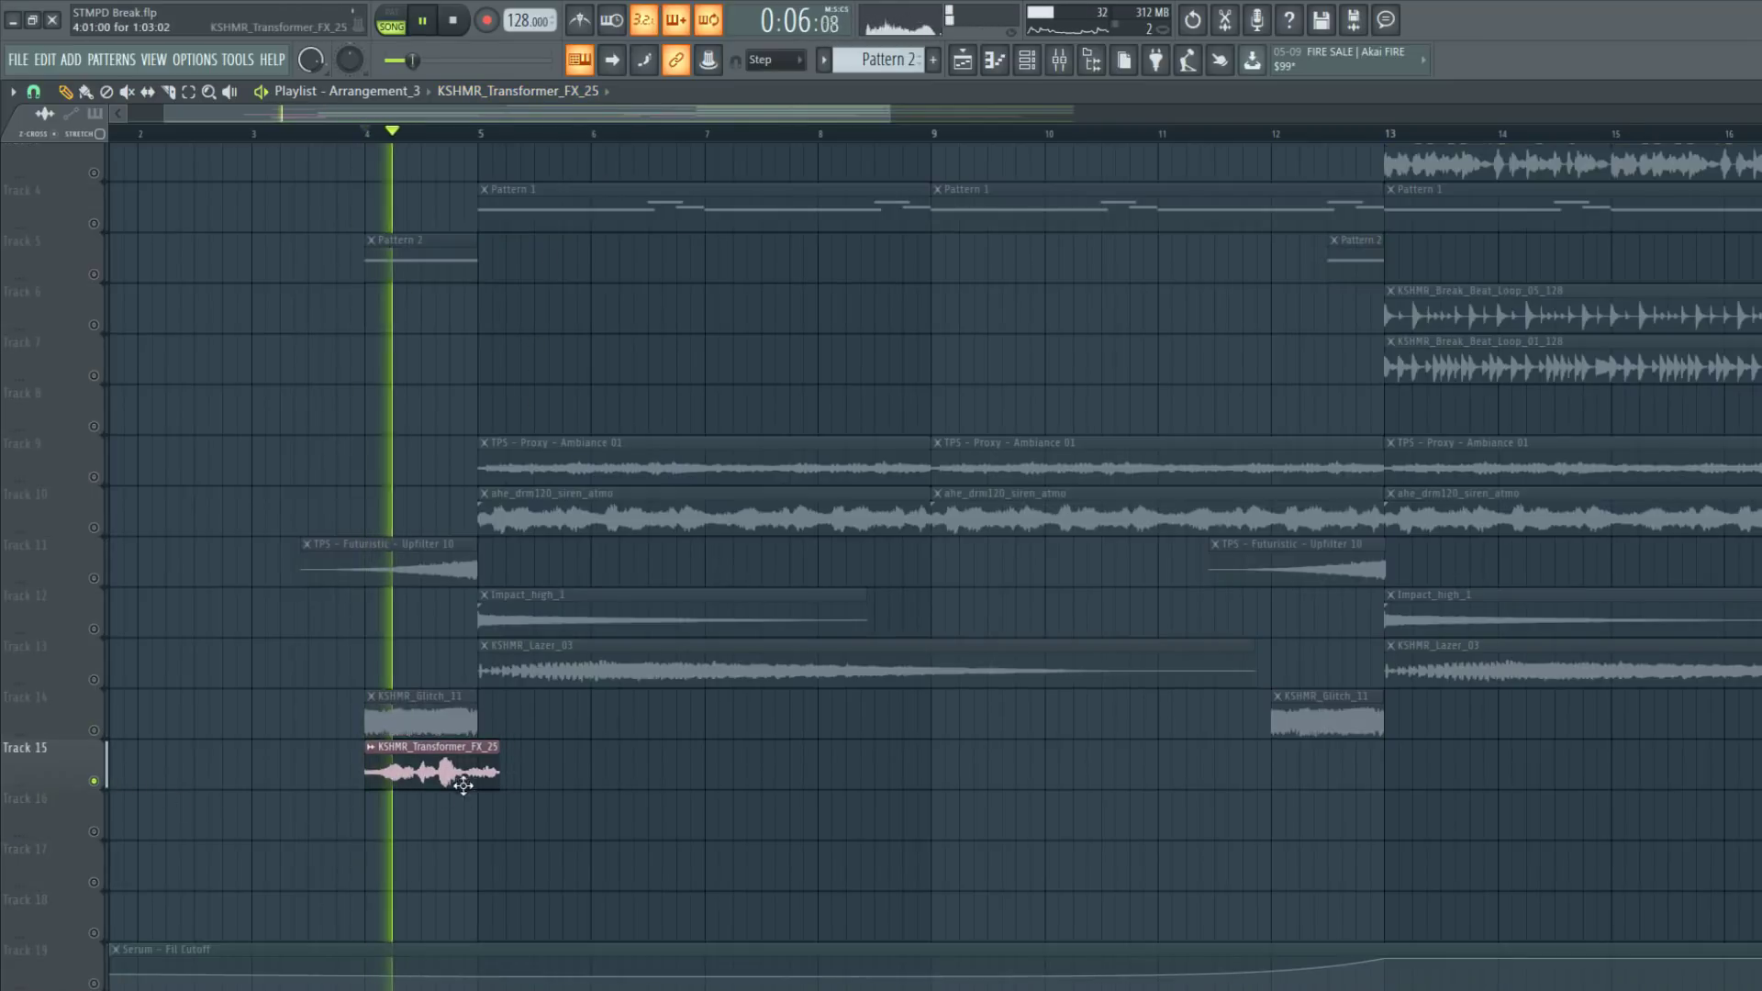
Trim the KSHMR_Transformer_FX_25 clip to end at bar 5 and repeat it on Track 15 at bar 12
click(1282, 775)
key(space)
key(space)
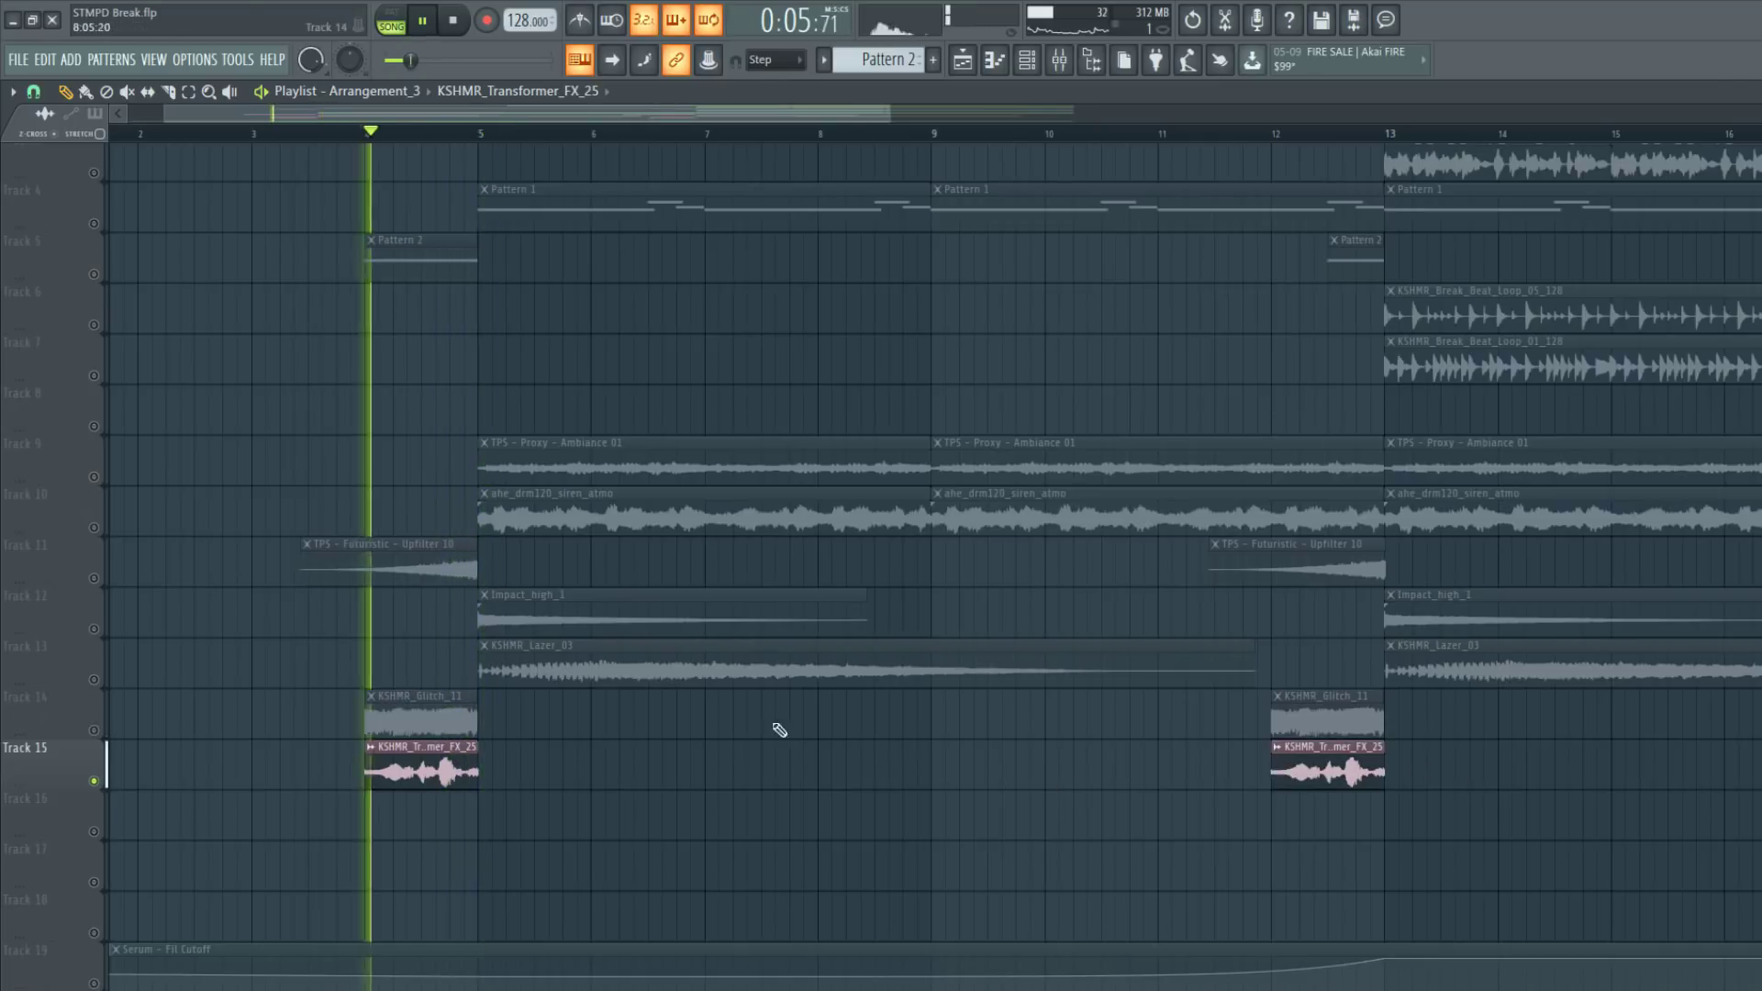
Unsolo Track 15 and play the full arrangement from bar 4
scroll(449, 782, up, 2)
double_click(418, 863)
key(space)
key(space)
click(601, 260)
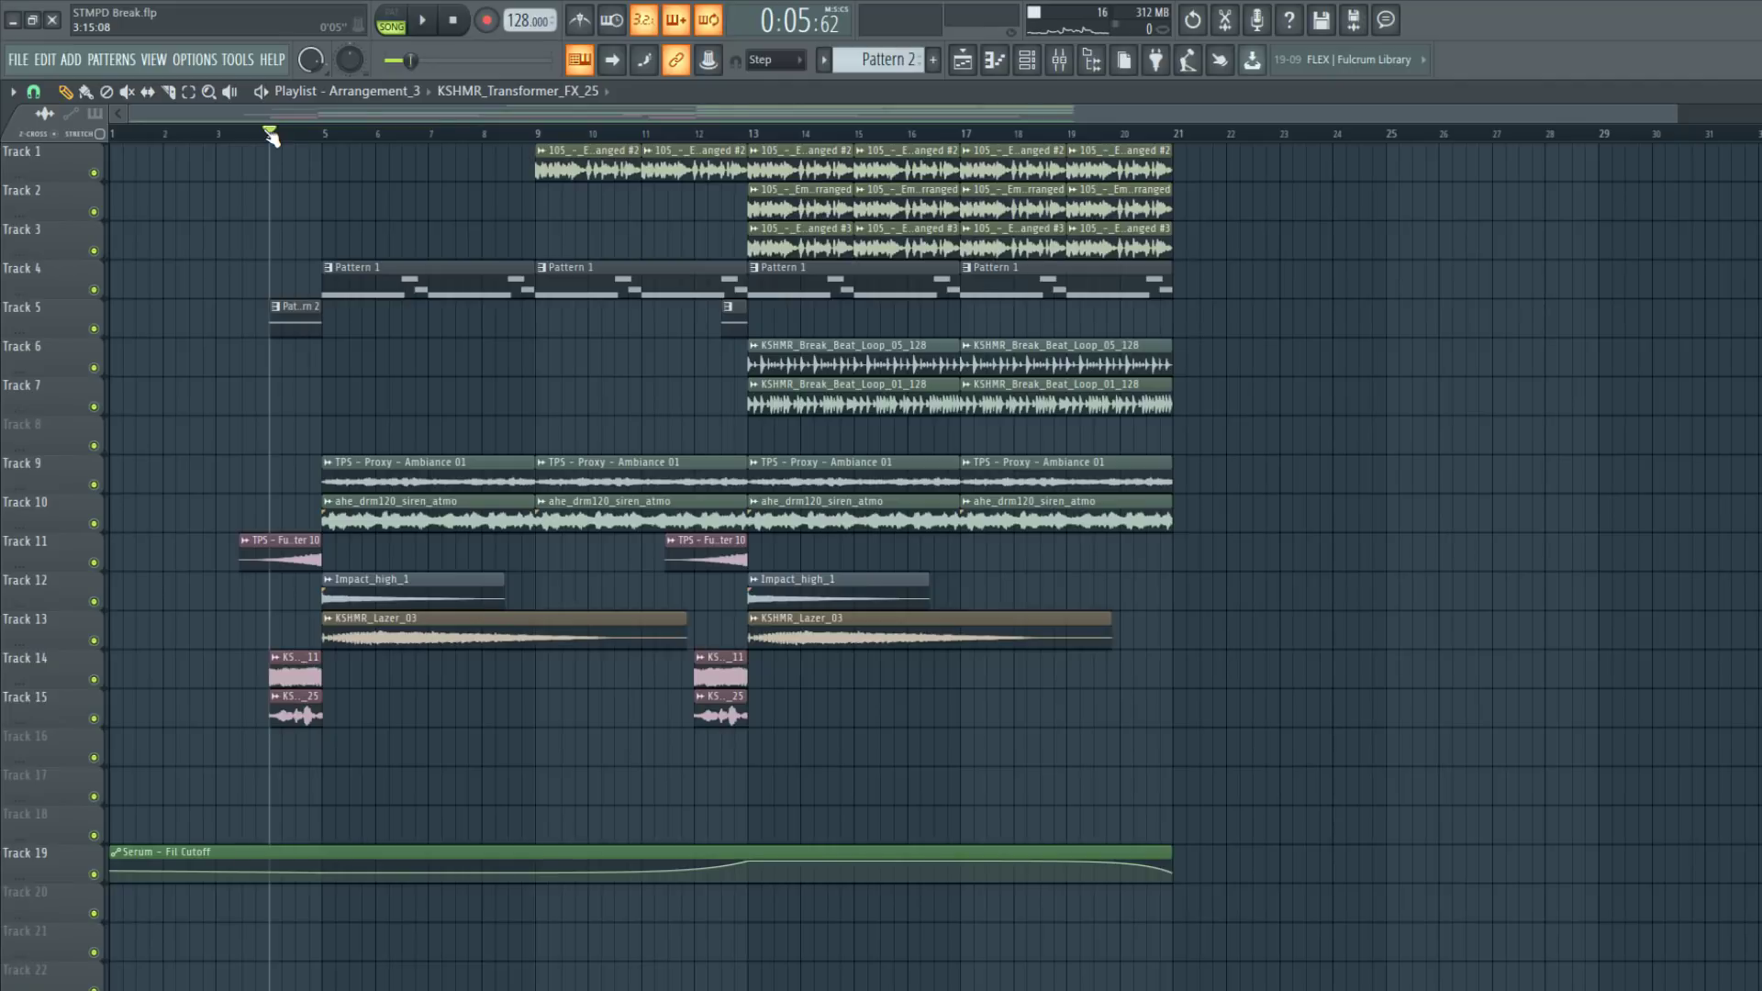
key(space)
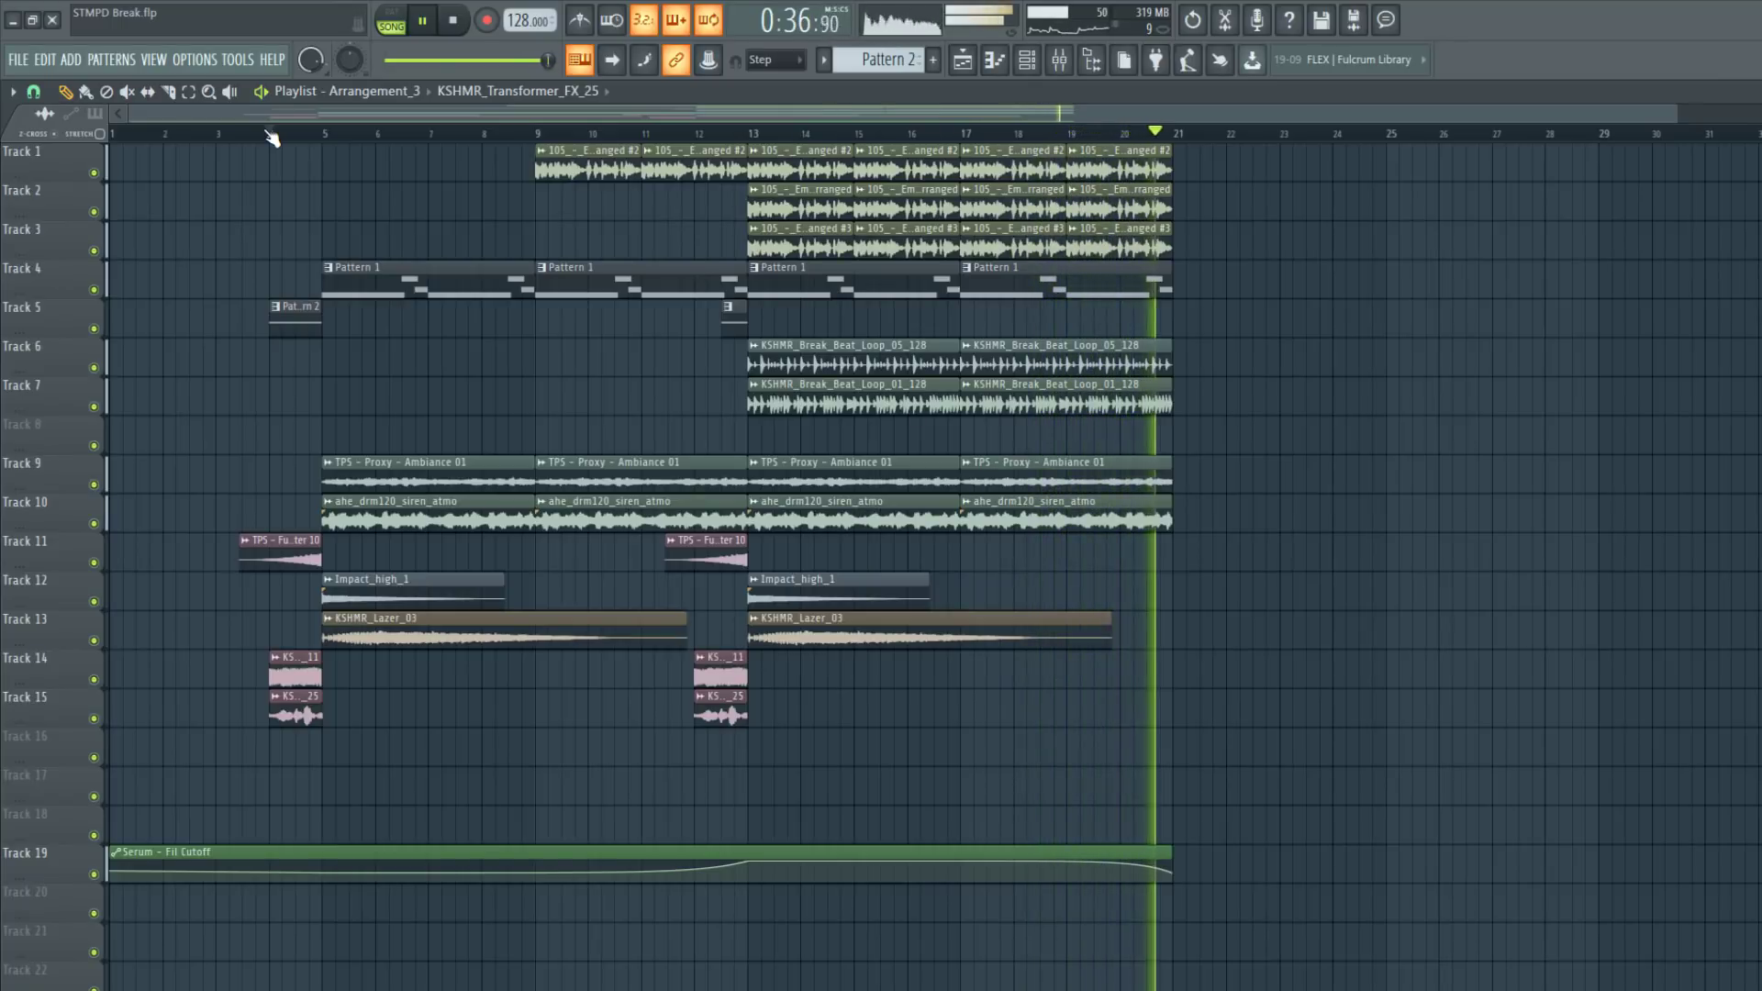
key(space)
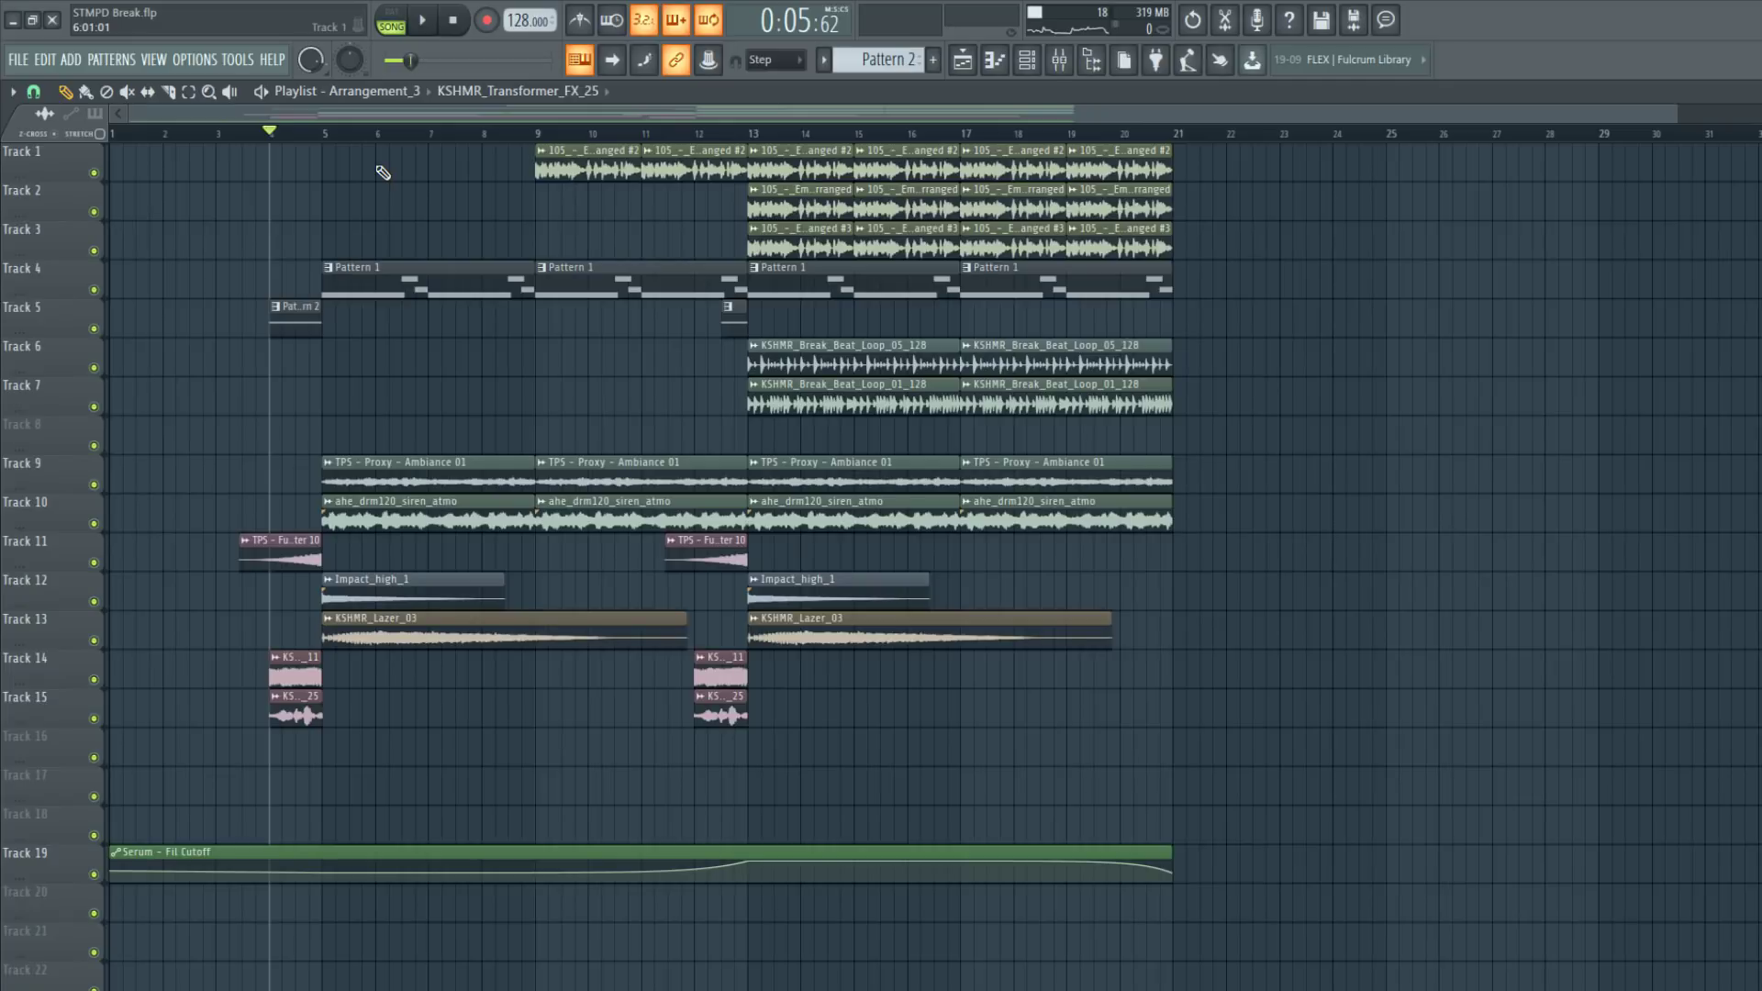